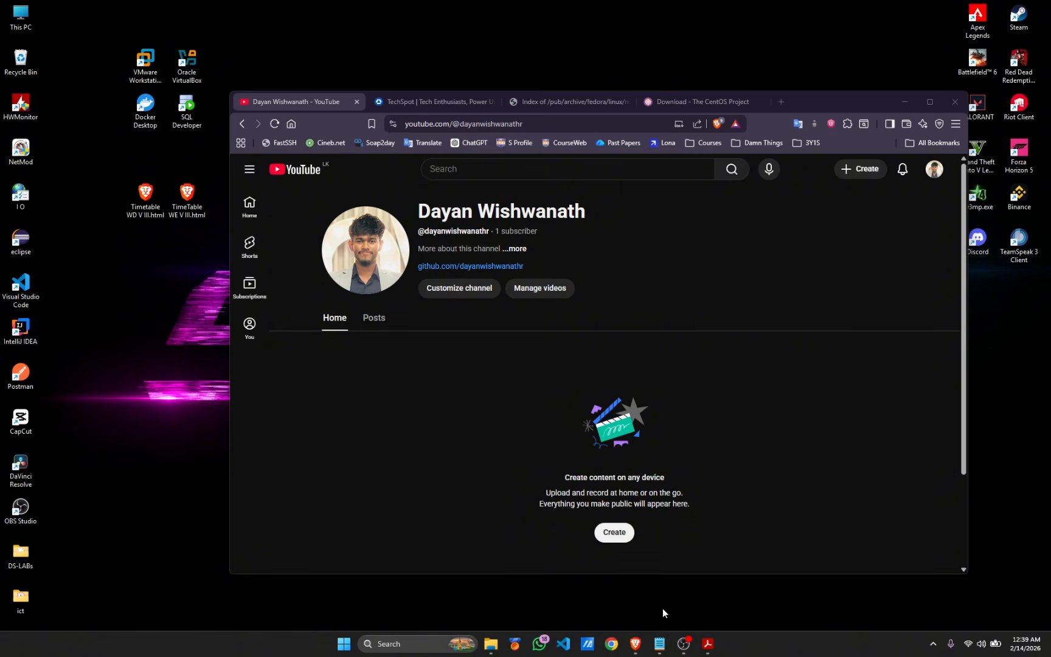
In the notes, select the VMware download line, then the CentOS 9 download line
click(659, 650)
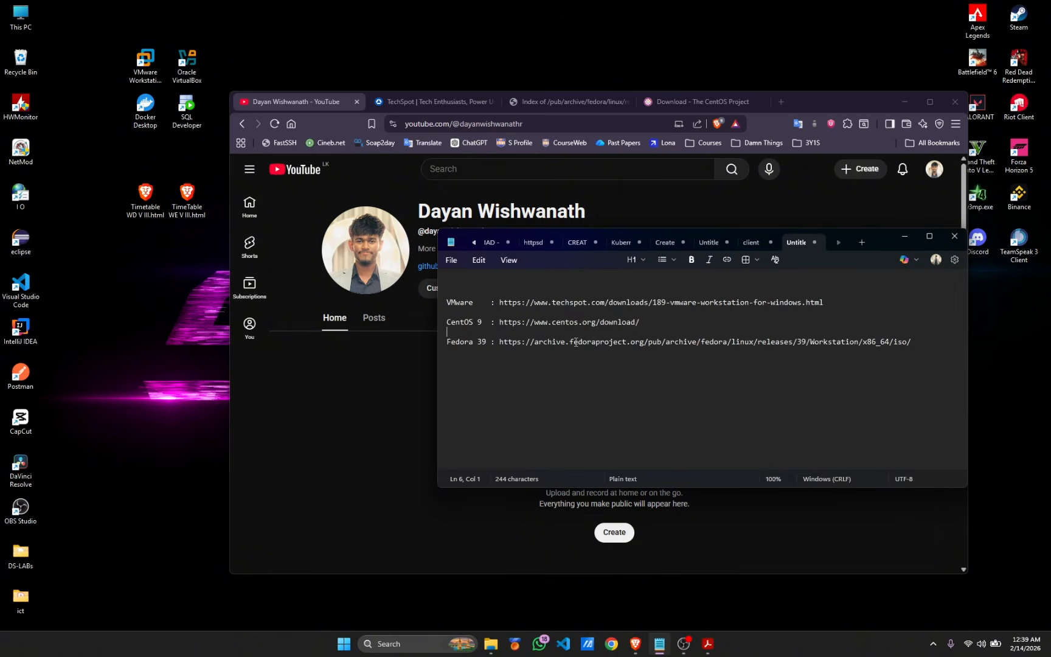
triple_click(809, 302)
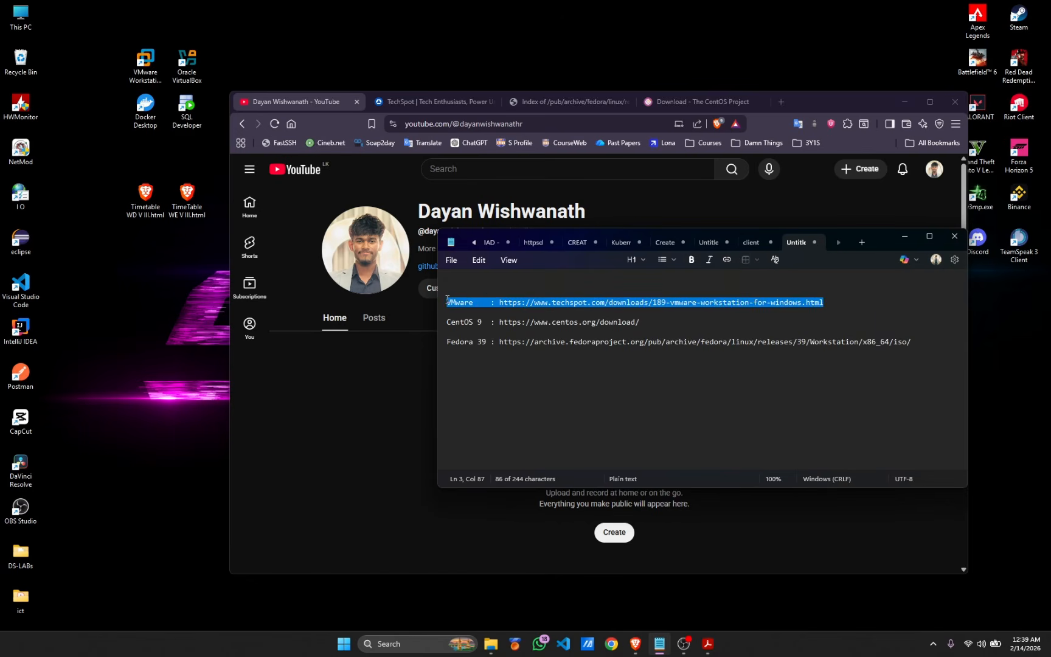
click(855, 312)
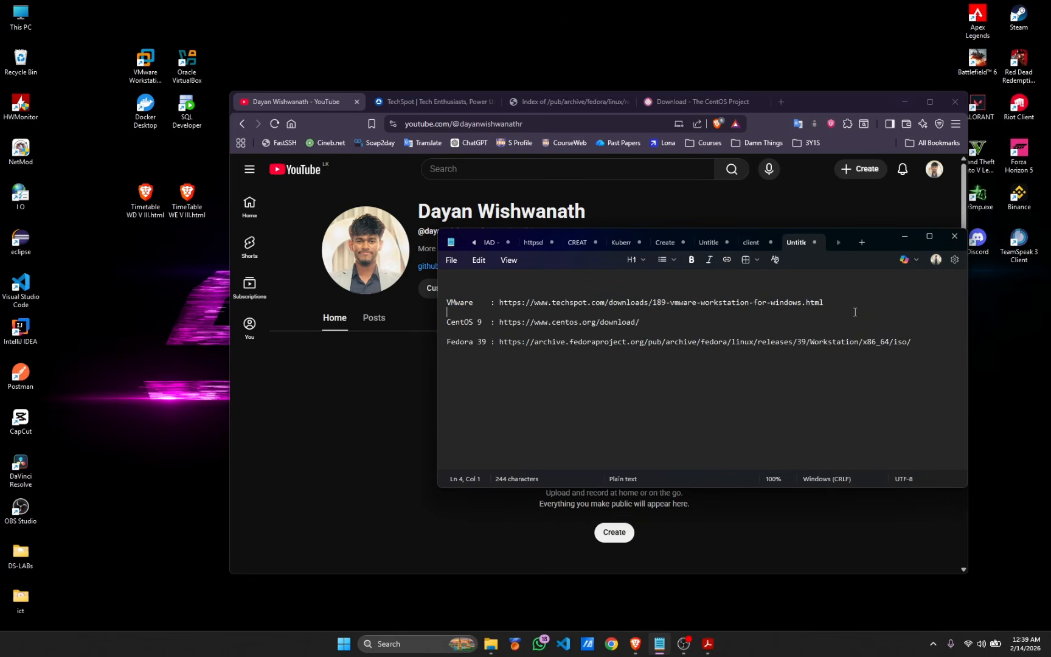
drag(639, 322, 445, 322)
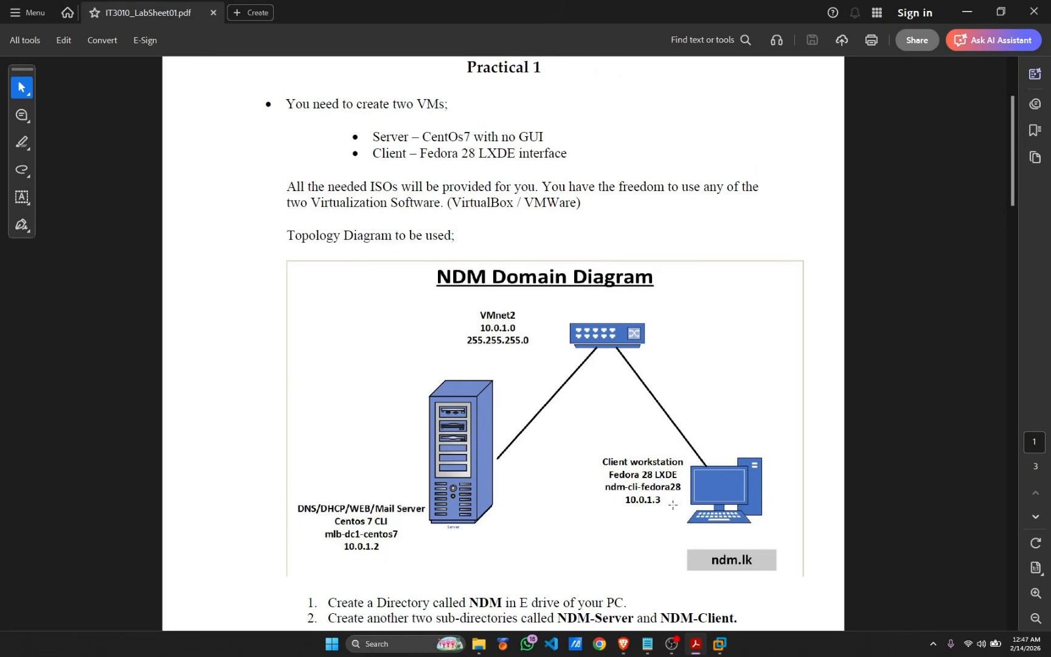
In VMware Workstation, list the existing client and server machines, then return Home
click(719, 643)
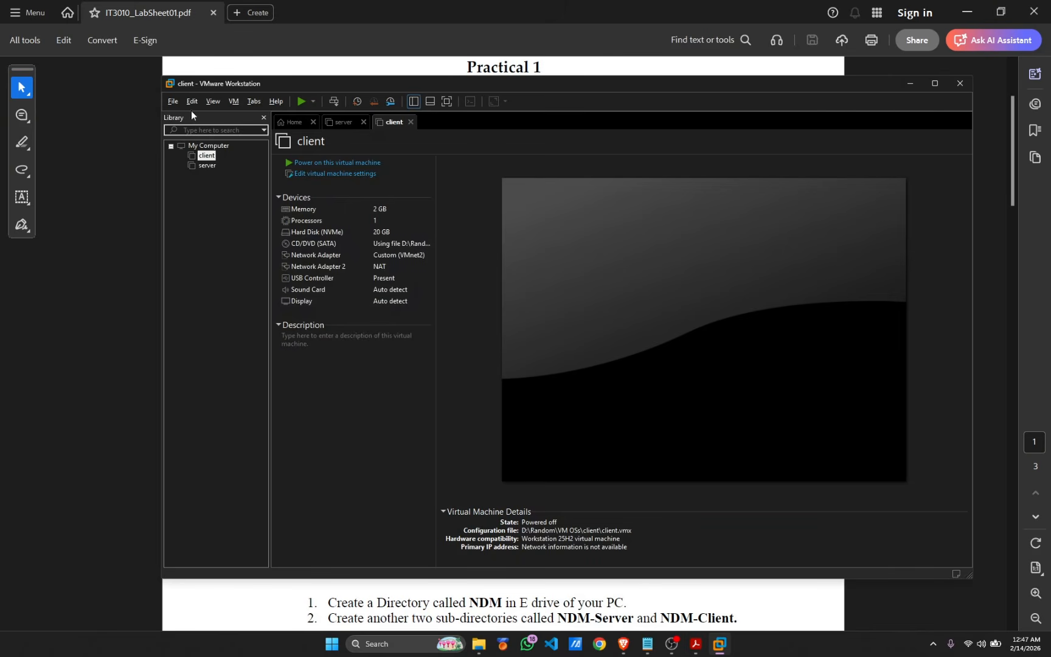
click(209, 146)
click(295, 124)
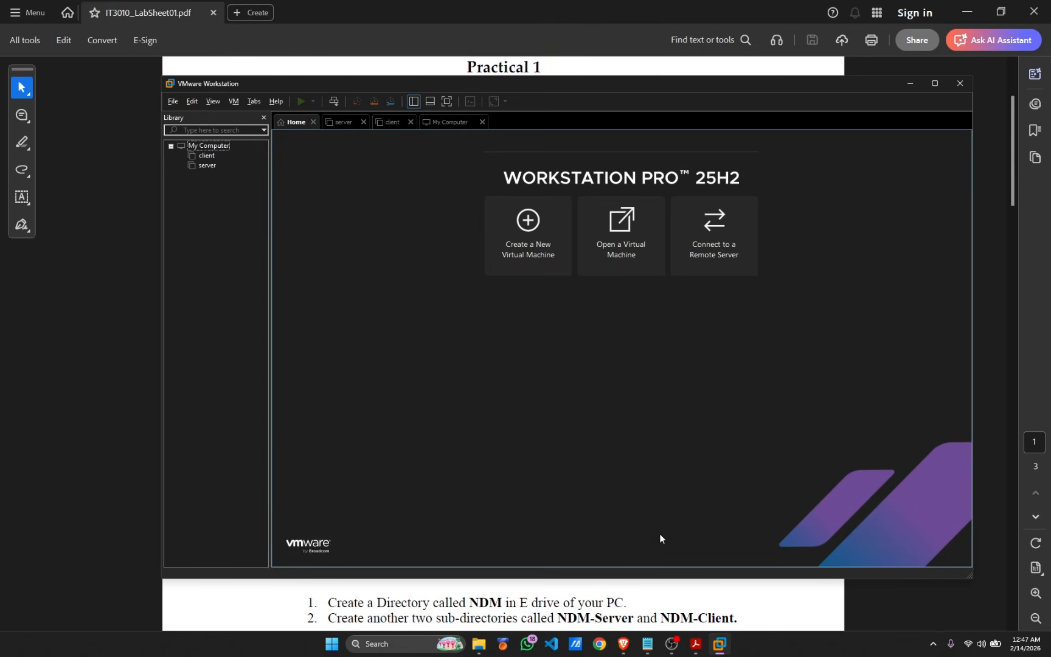
Select the full VMware download URL in the notes
click(647, 644)
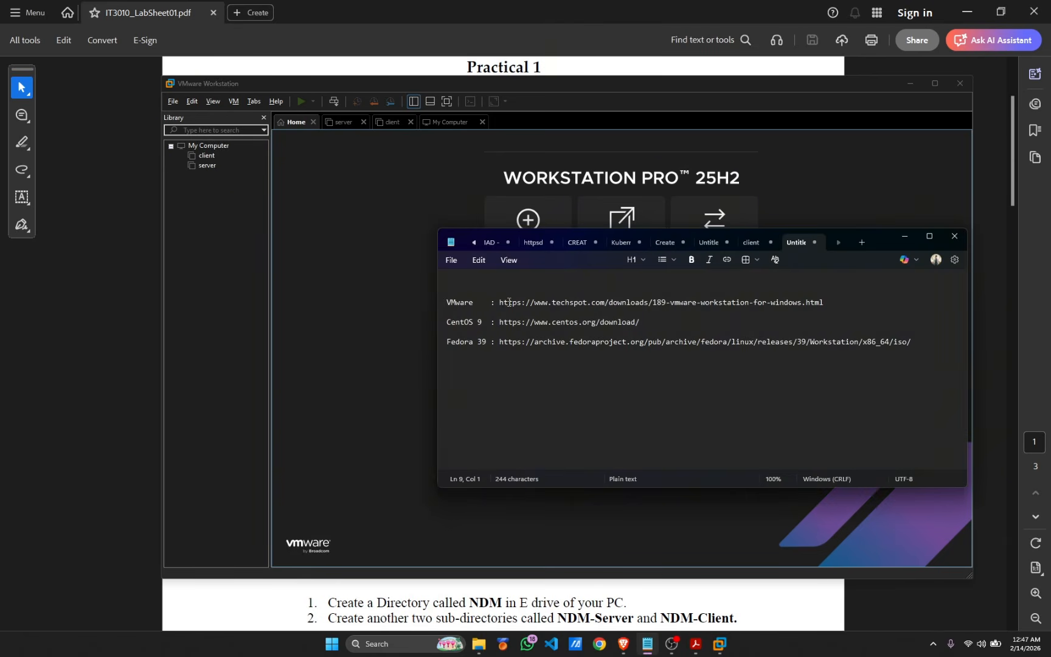
drag(447, 302, 475, 300)
drag(846, 302, 500, 303)
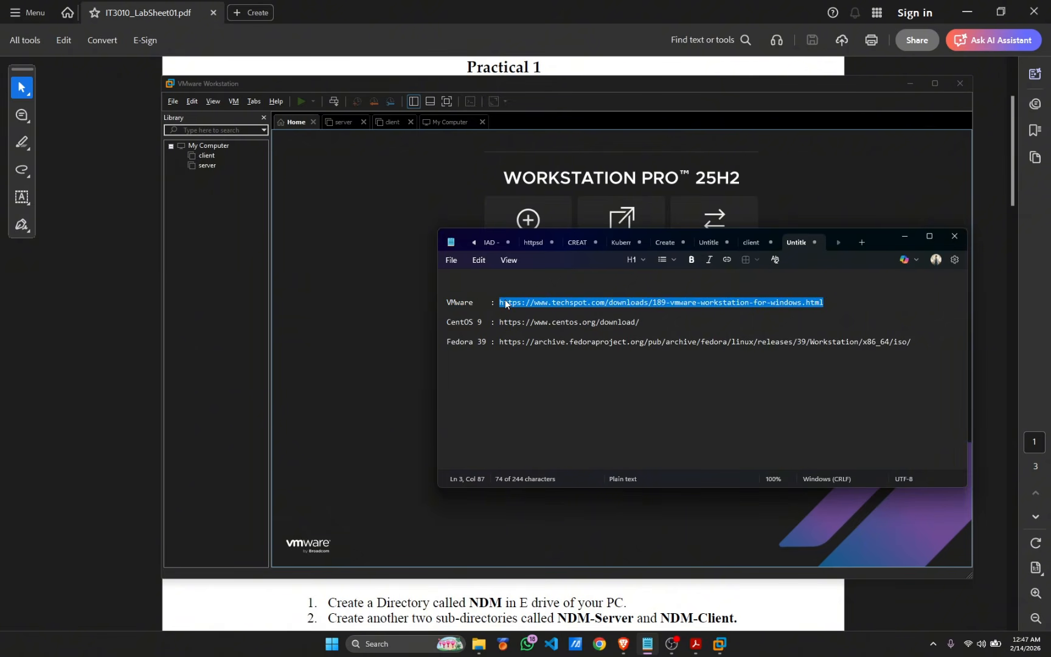
Load the pasted VMware download address in Brave and maximize the browser
click(623, 643)
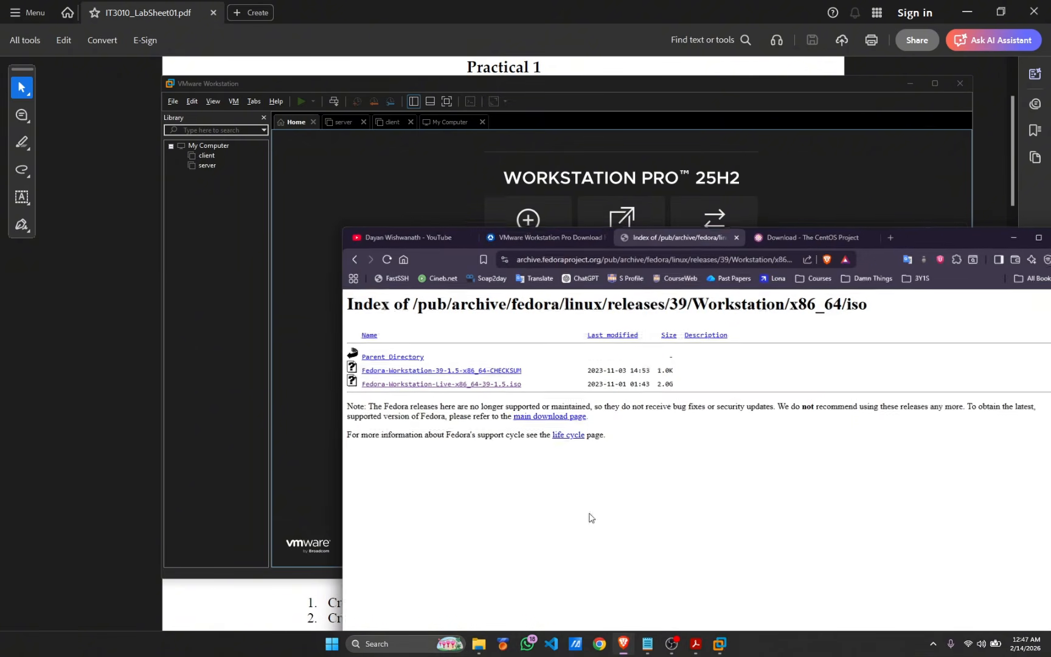
click(535, 235)
click(534, 257)
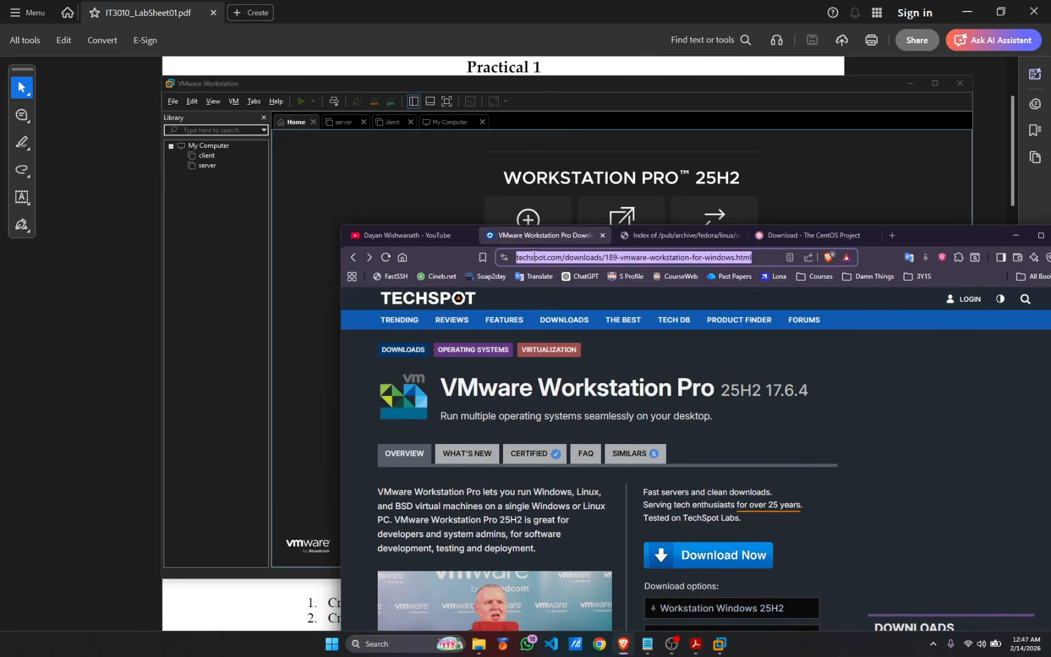
key(Return)
drag(928, 231, 901, 117)
double_click(901, 117)
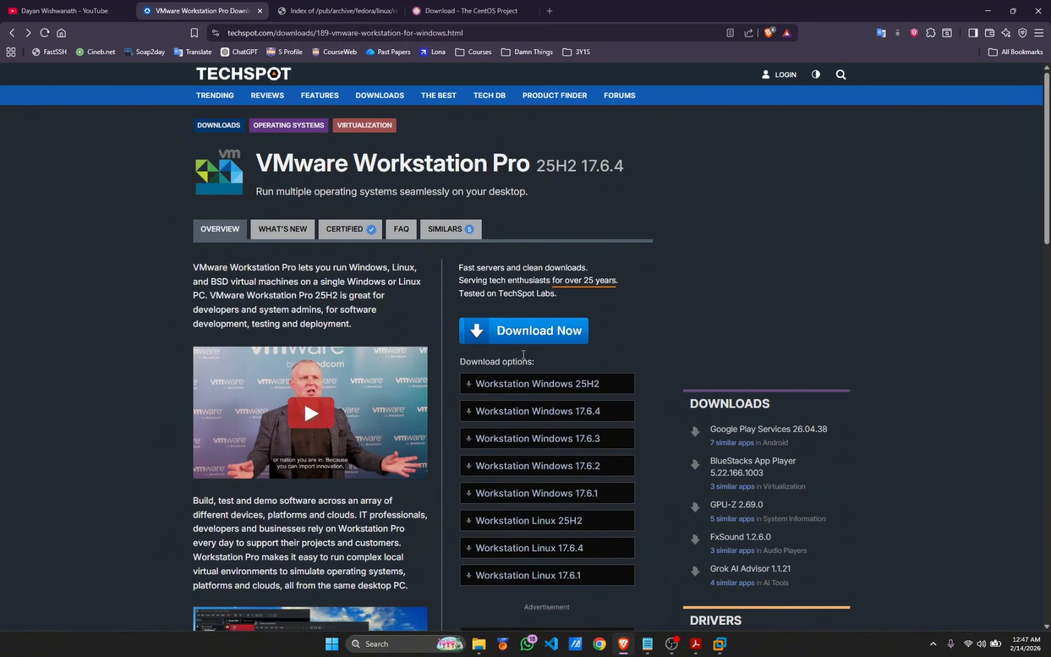
Start the Workstation Pro Windows 25H2 download, close the save prompt, and select the CentOS URL
drag(236, 164, 533, 167)
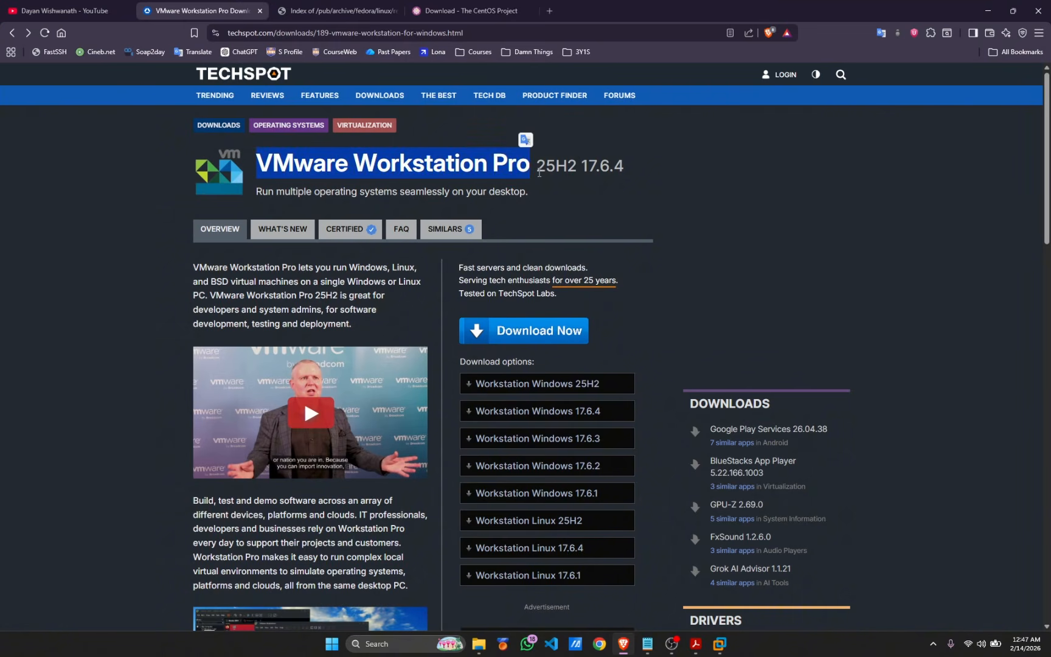
double_click(555, 165)
click(532, 385)
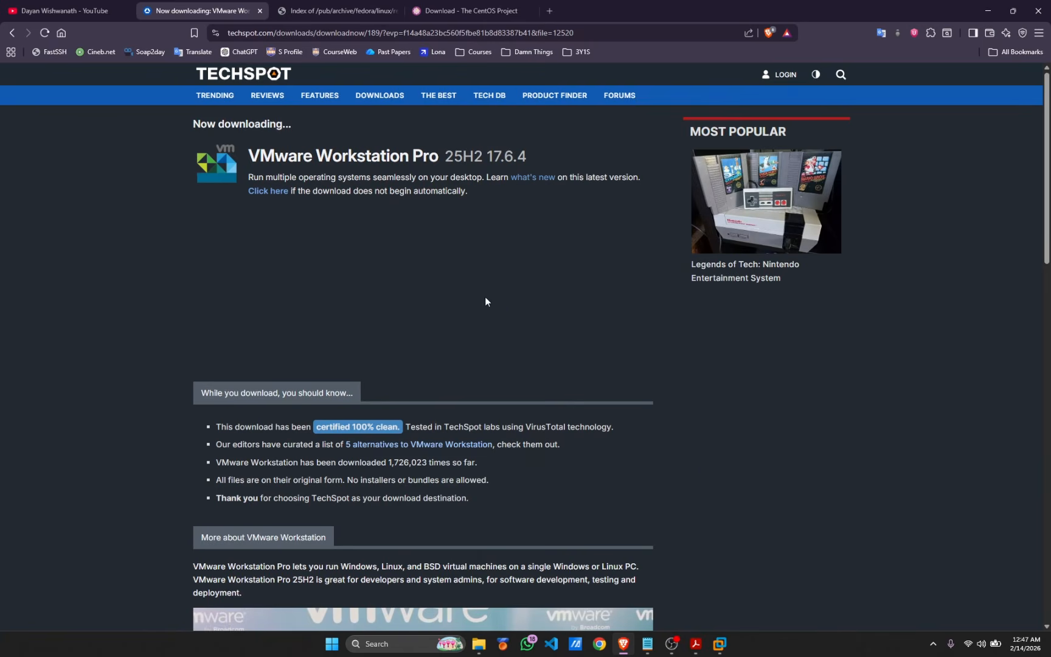
click(50, 230)
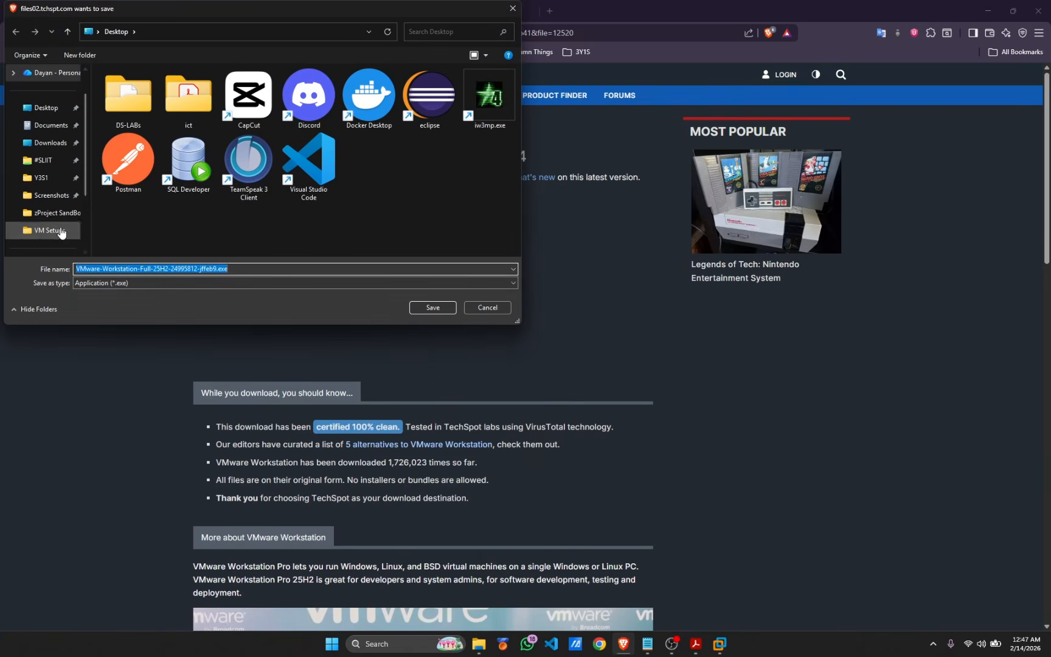
click(513, 9)
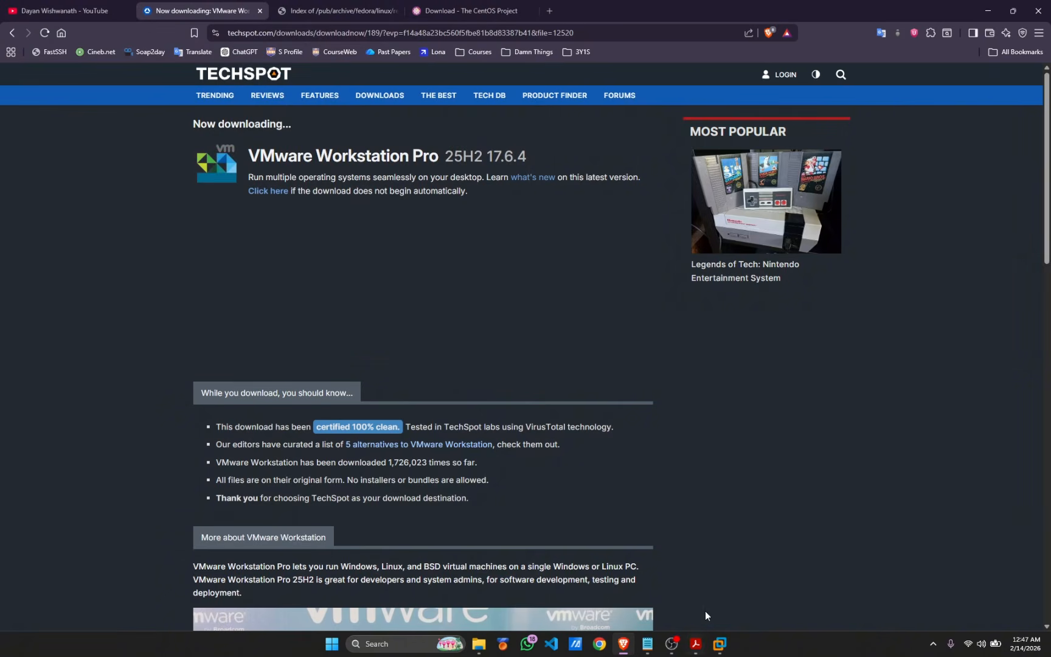
click(647, 643)
drag(639, 322, 499, 322)
key(ctrl+c)
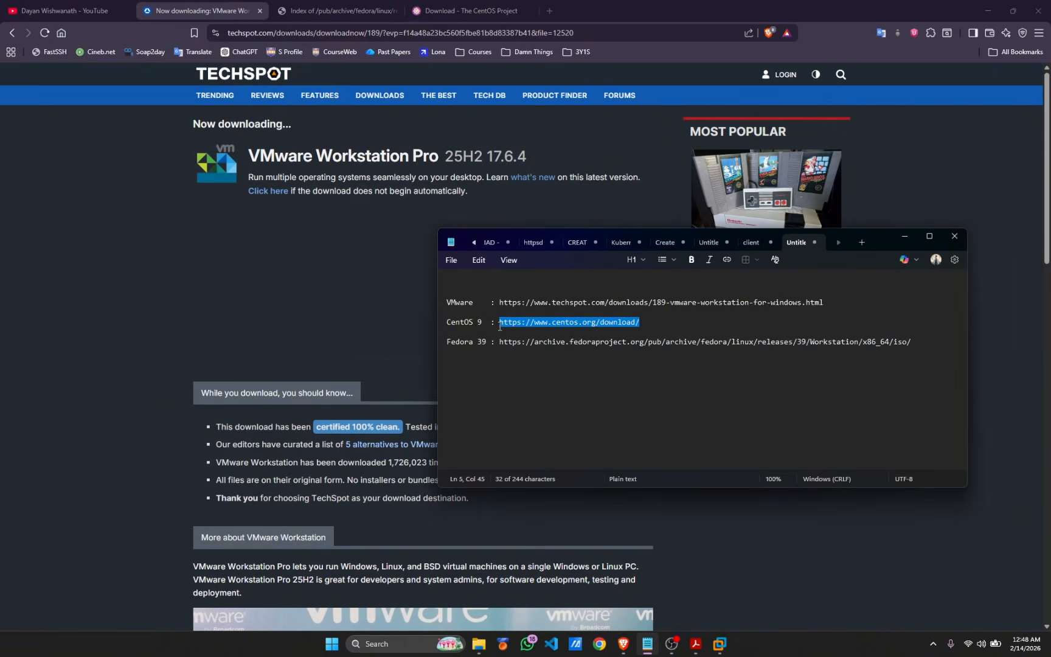
Load the pasted CentOS download page in the CentOS tab
click(323, 15)
click(448, 12)
click(324, 34)
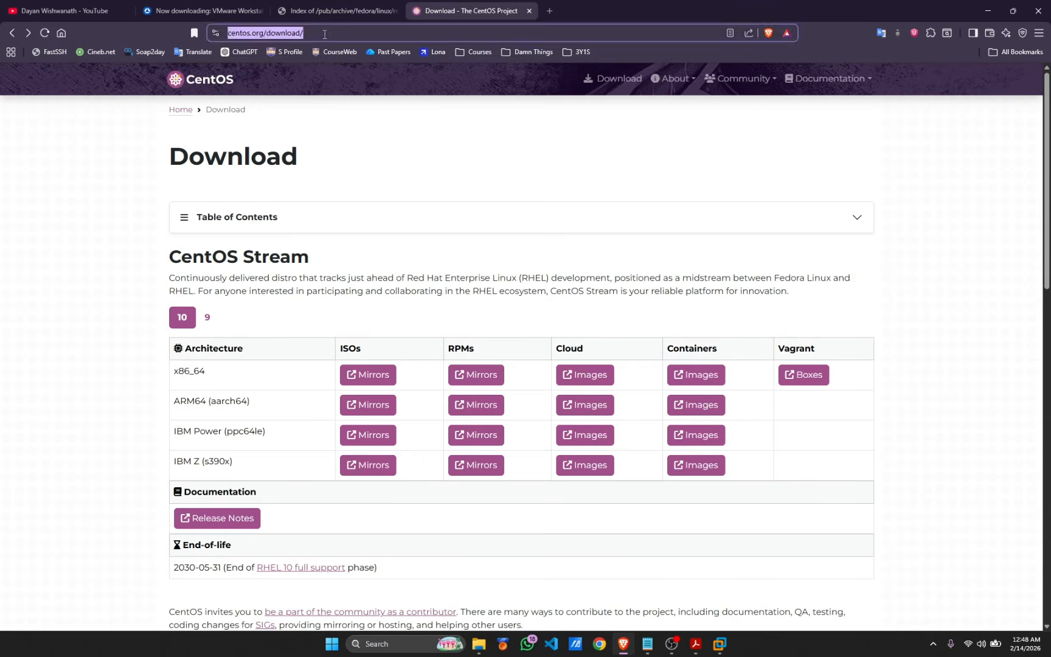
key(ctrl+v)
key(Return)
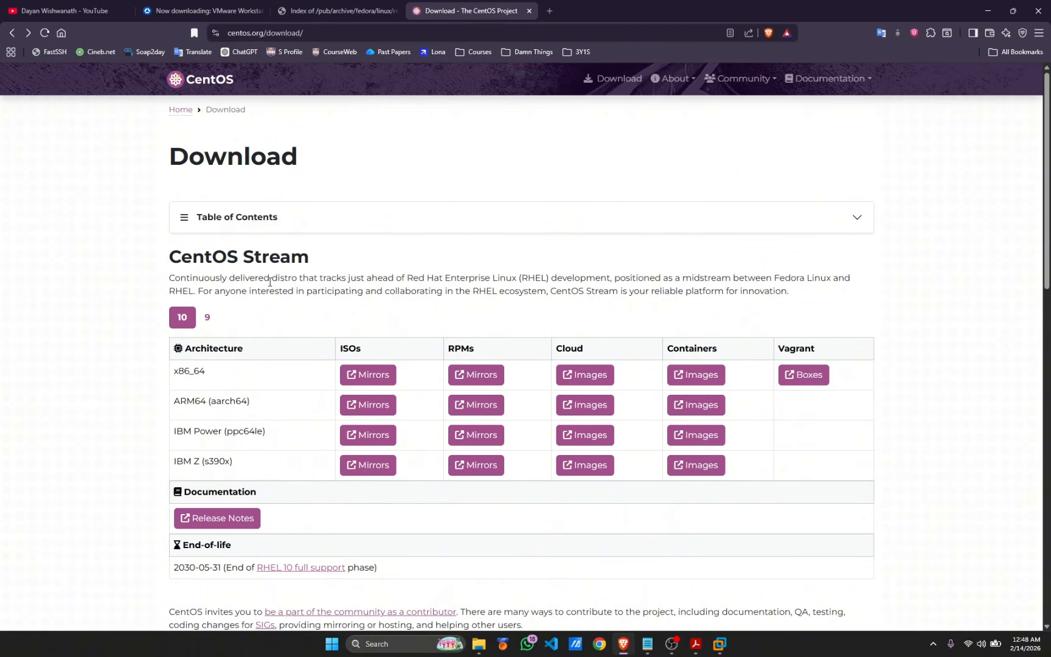
Switch to CentOS Stream 9, request the x86_64 ISO from mirrors, and dismiss the save prompt
click(206, 318)
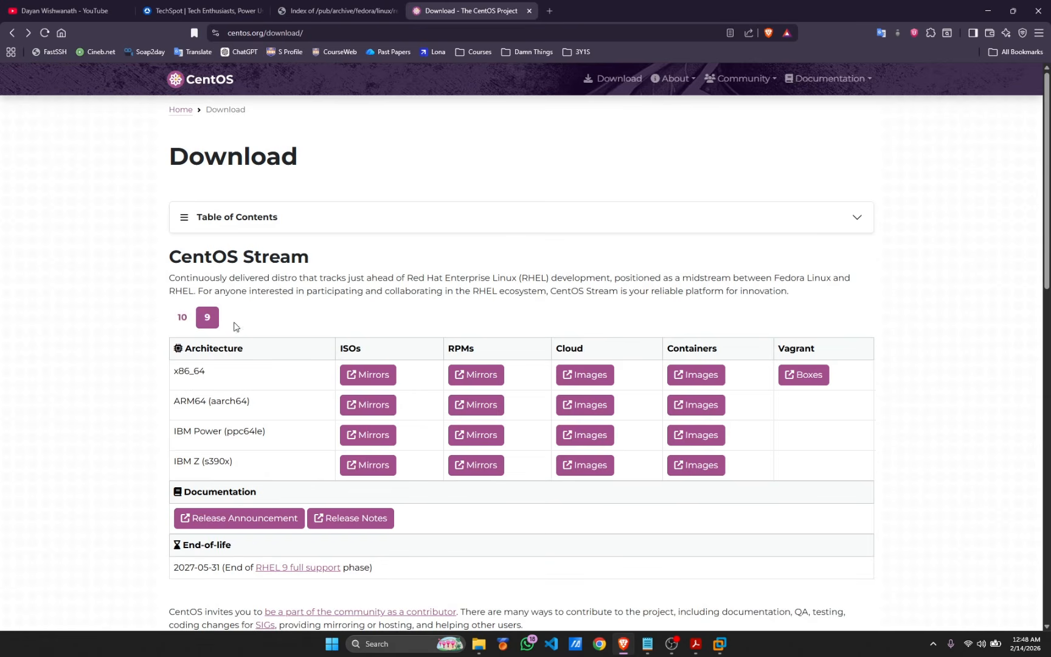
drag(178, 374, 214, 380)
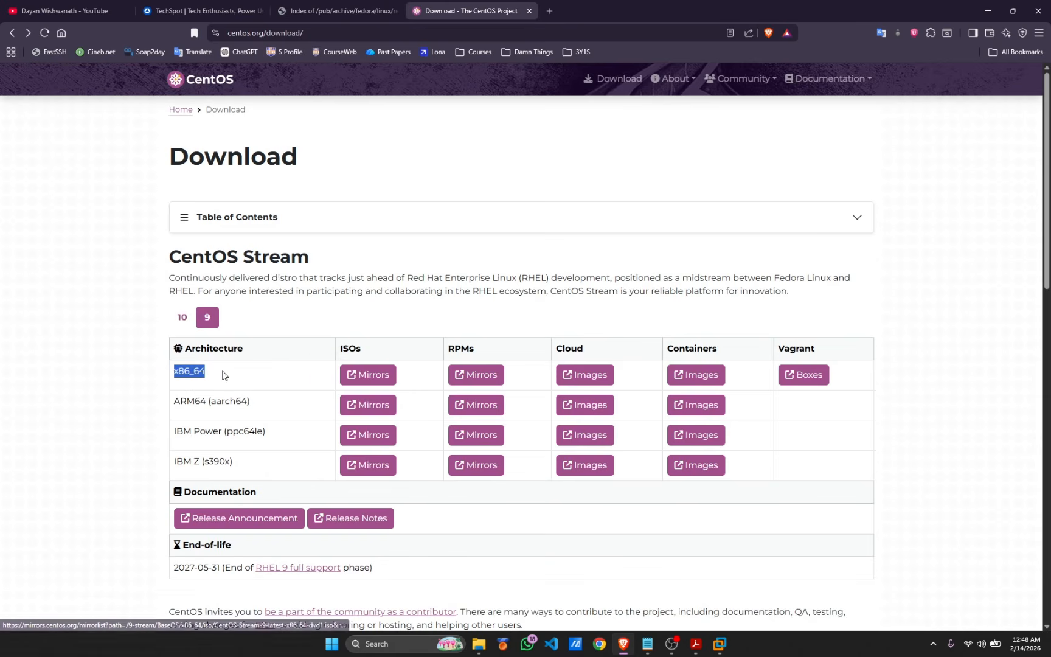
click(328, 321)
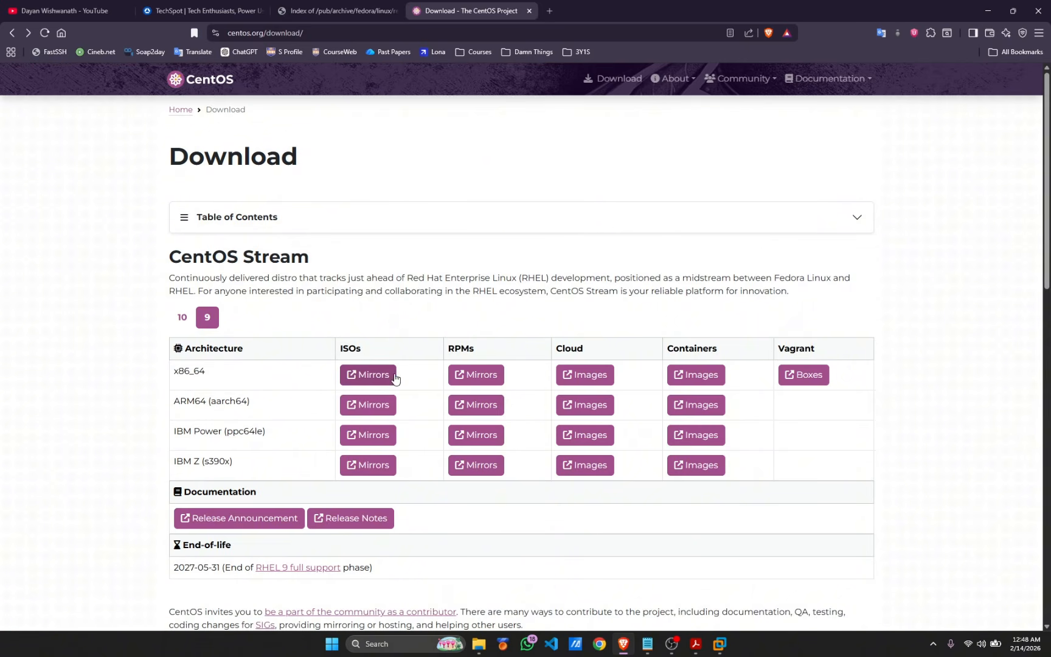
click(382, 377)
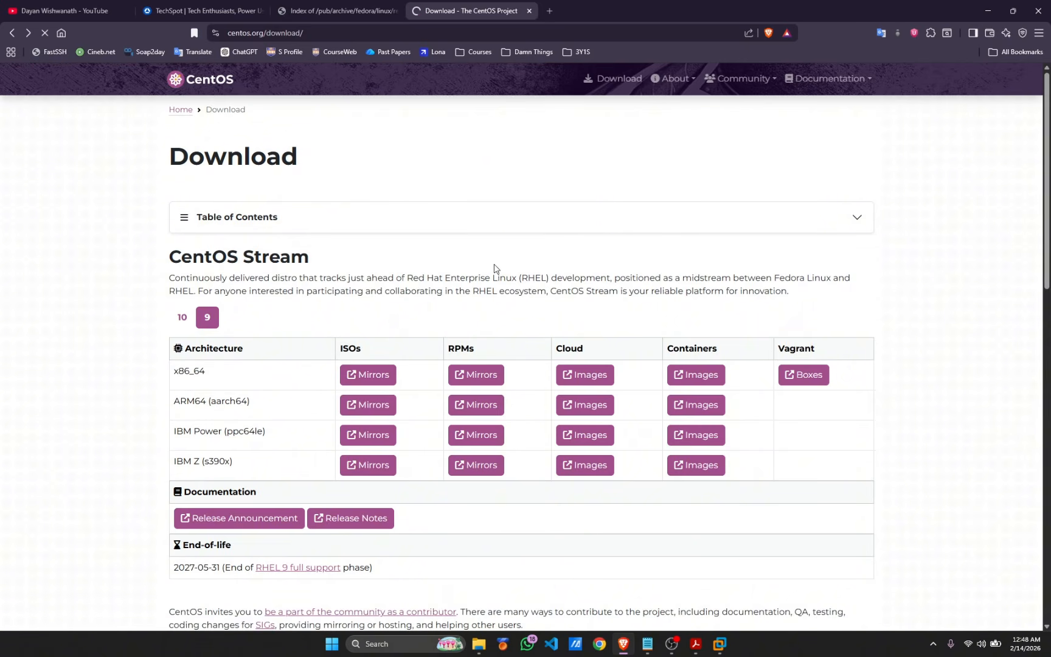
click(71, 227)
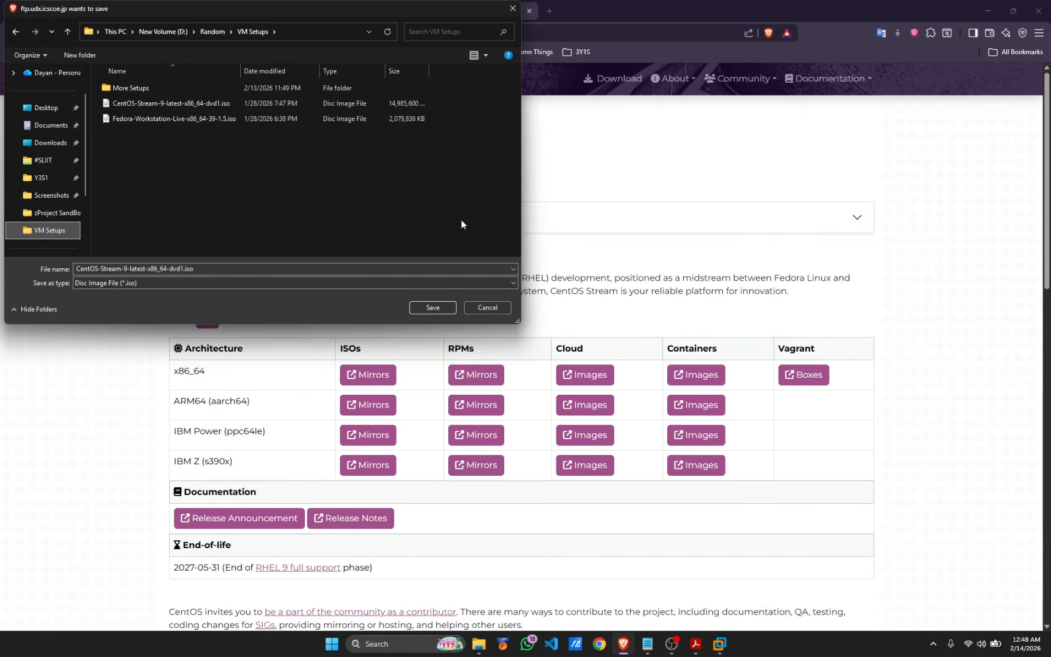
key(Escape)
Select the Fedora 39 archive URL in the notes
click(647, 643)
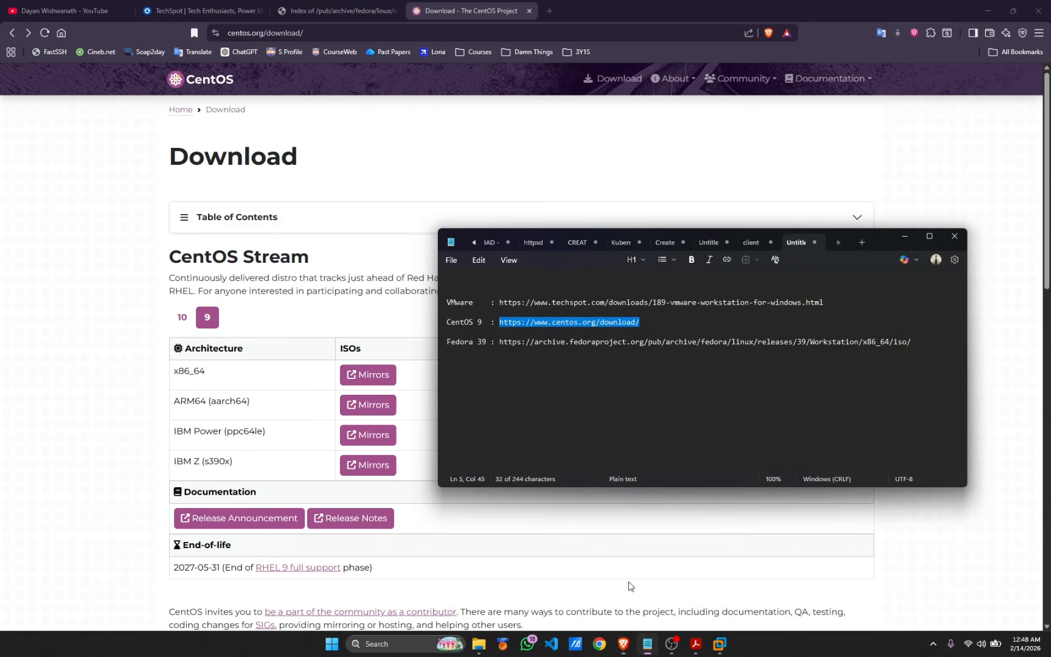
drag(448, 342, 490, 345)
click(884, 350)
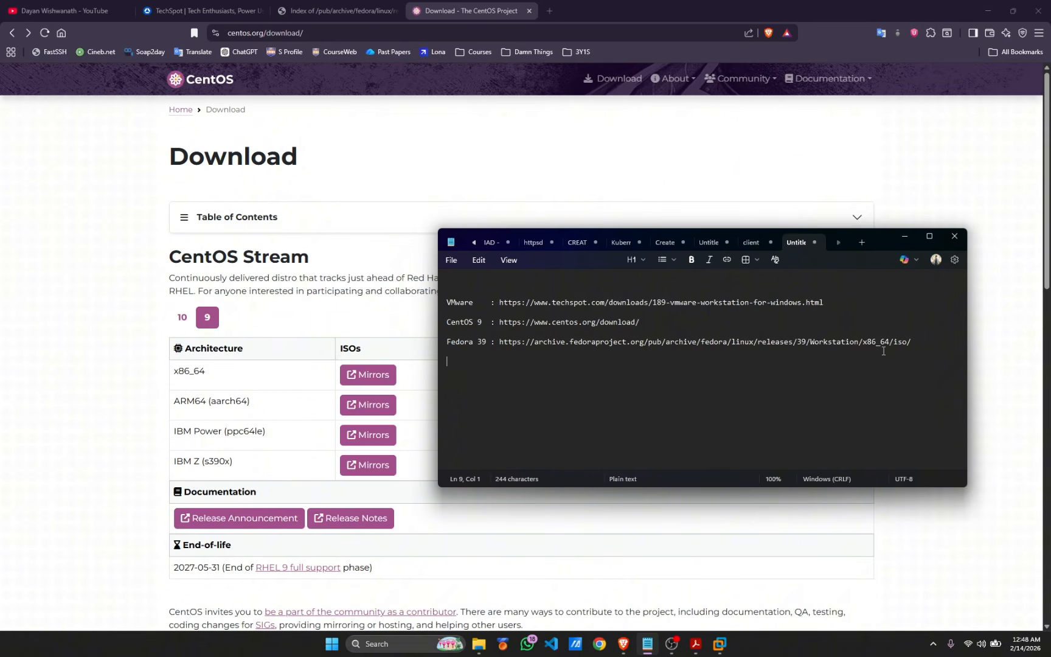
drag(913, 344, 501, 347)
key(ctrl+c)
Load the pasted Fedora 39 archive address in the Fedora tab
click(323, 11)
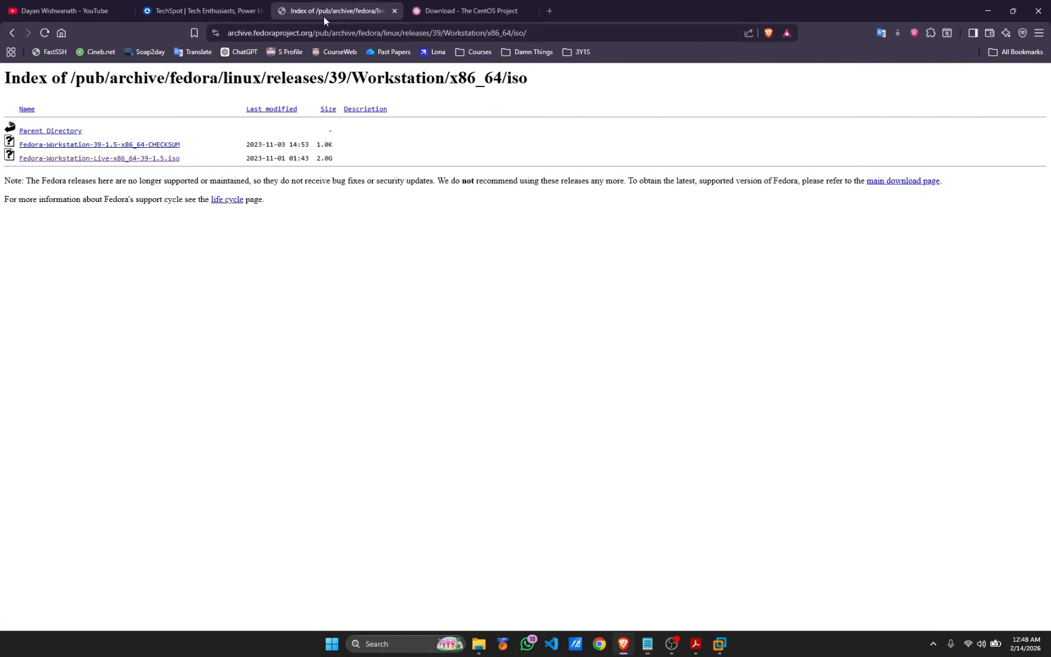
click(330, 33)
key(ctrl+v)
key(Return)
Start downloading the 2.0G Fedora Workstation Live ISO, dismiss the save dialog, and launch Task Manager
drag(15, 159, 186, 161)
drag(364, 162, 317, 159)
click(350, 152)
click(315, 157)
click(159, 159)
click(50, 230)
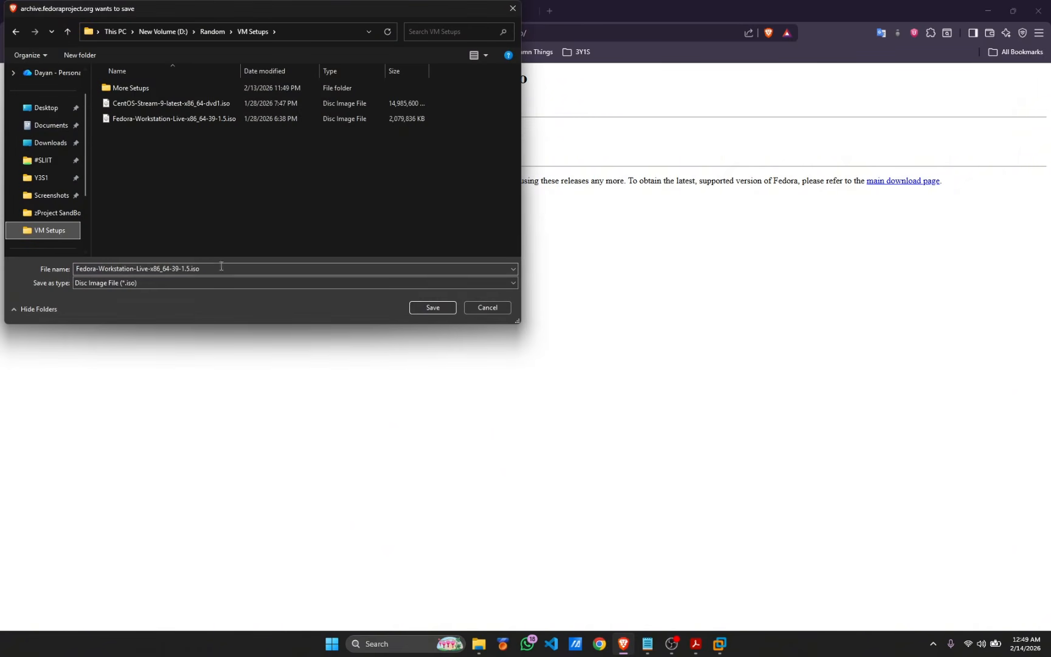
click(512, 17)
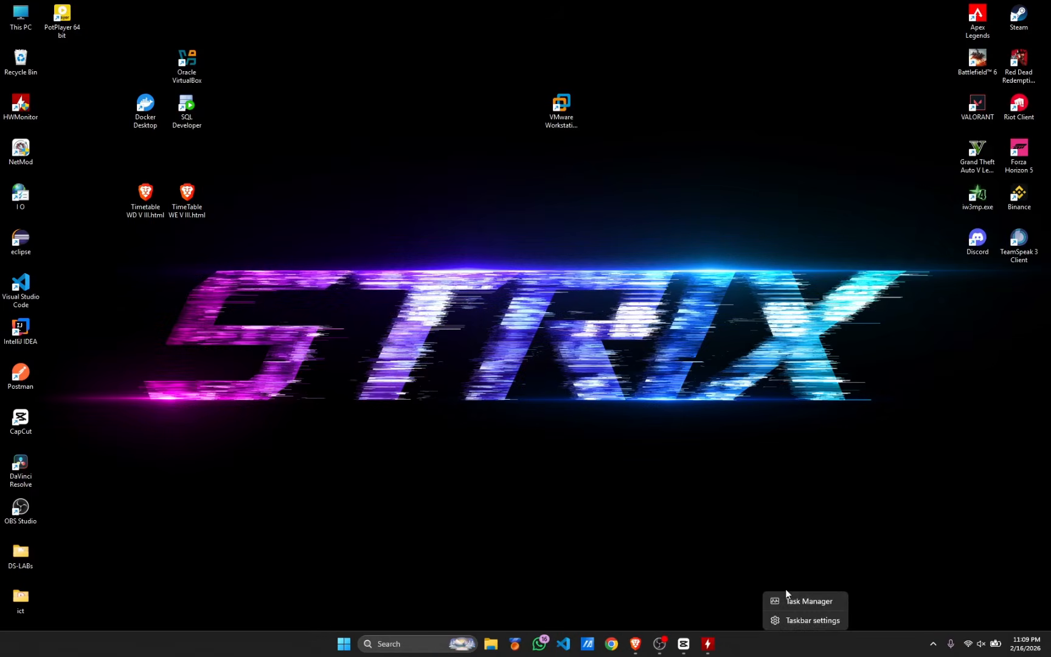
click(698, 493)
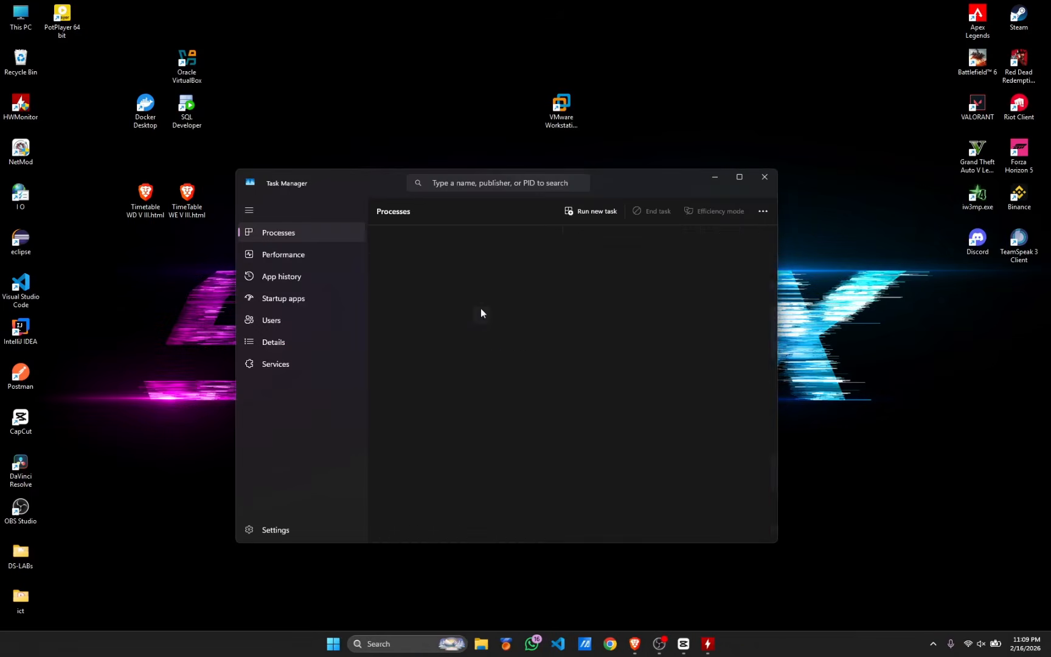
Check Task Manager's CPU performance page to confirm virtualization is enabled
click(296, 251)
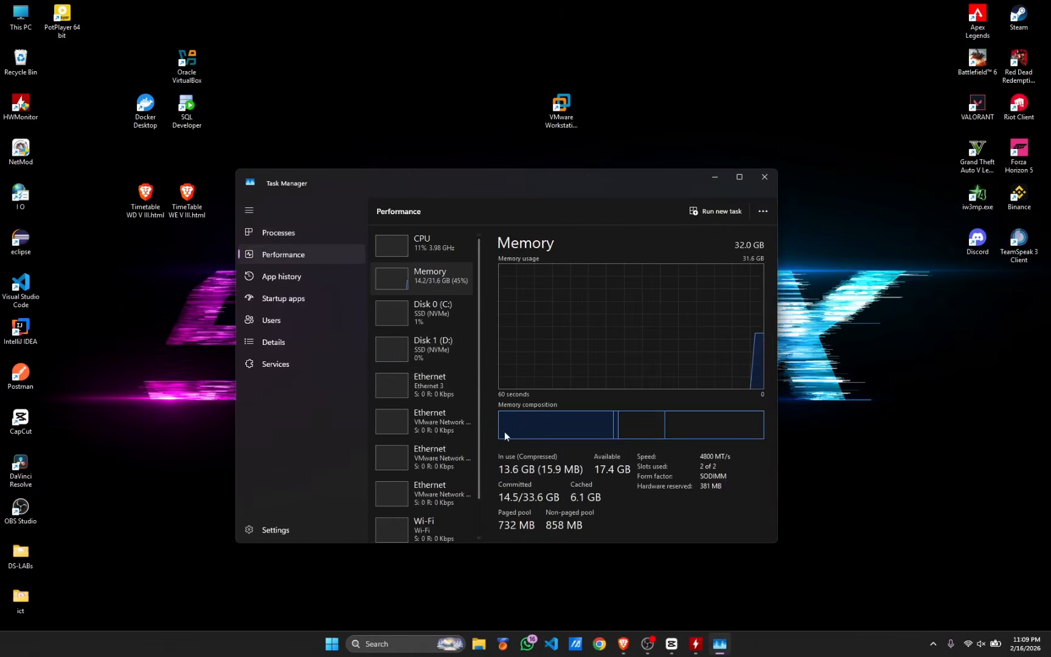
click(420, 246)
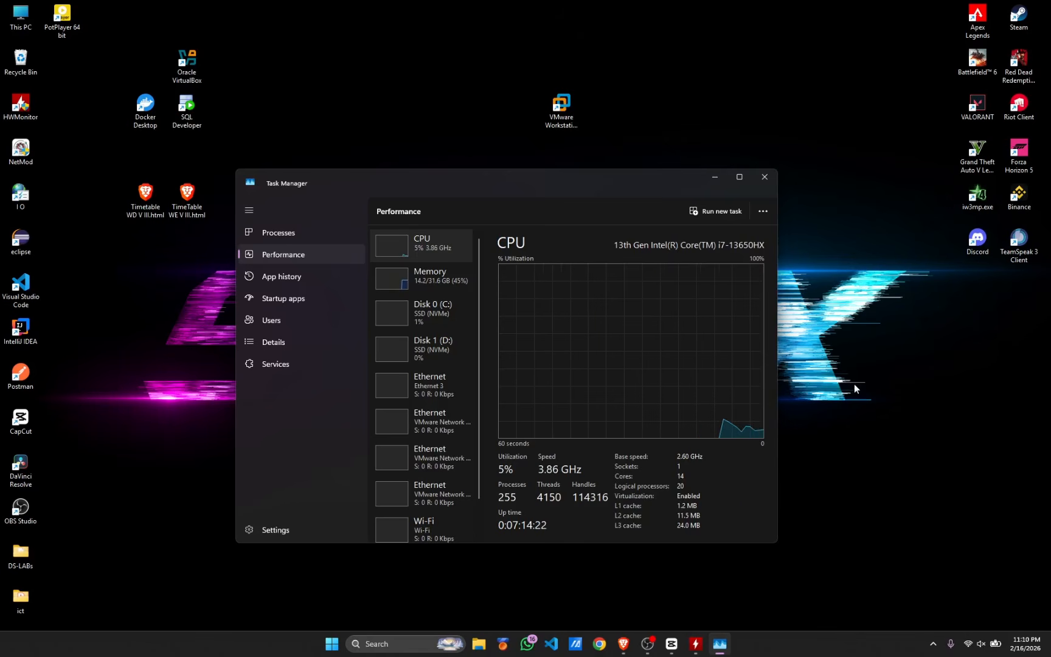
click(647, 643)
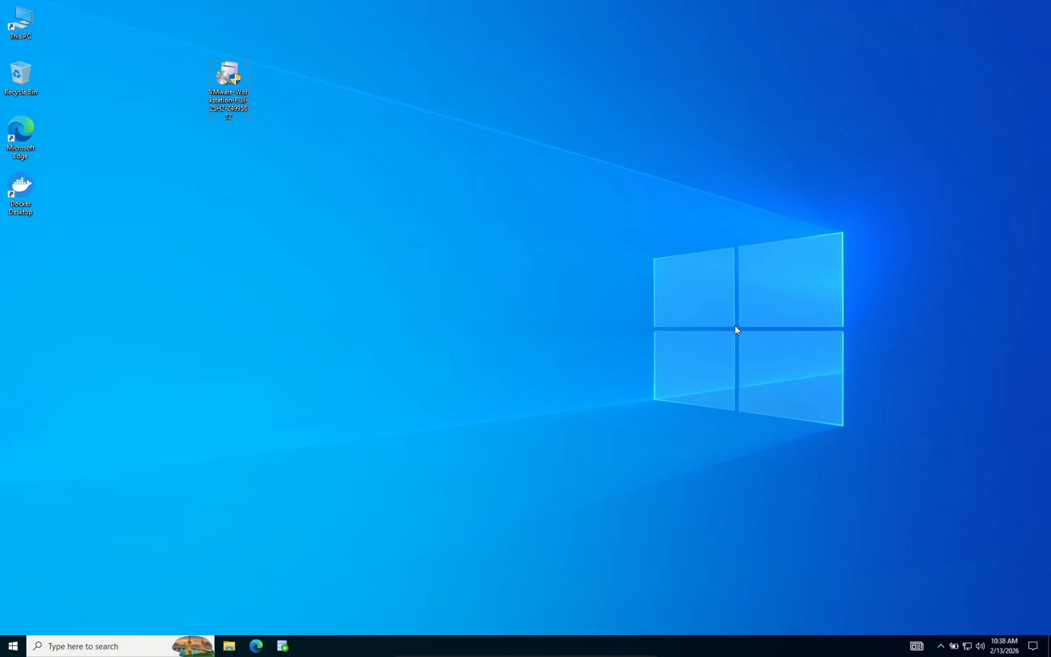
Check the 277 MB VMware installer's properties, then run it and approve the permission prompt
drag(140, 40, 357, 139)
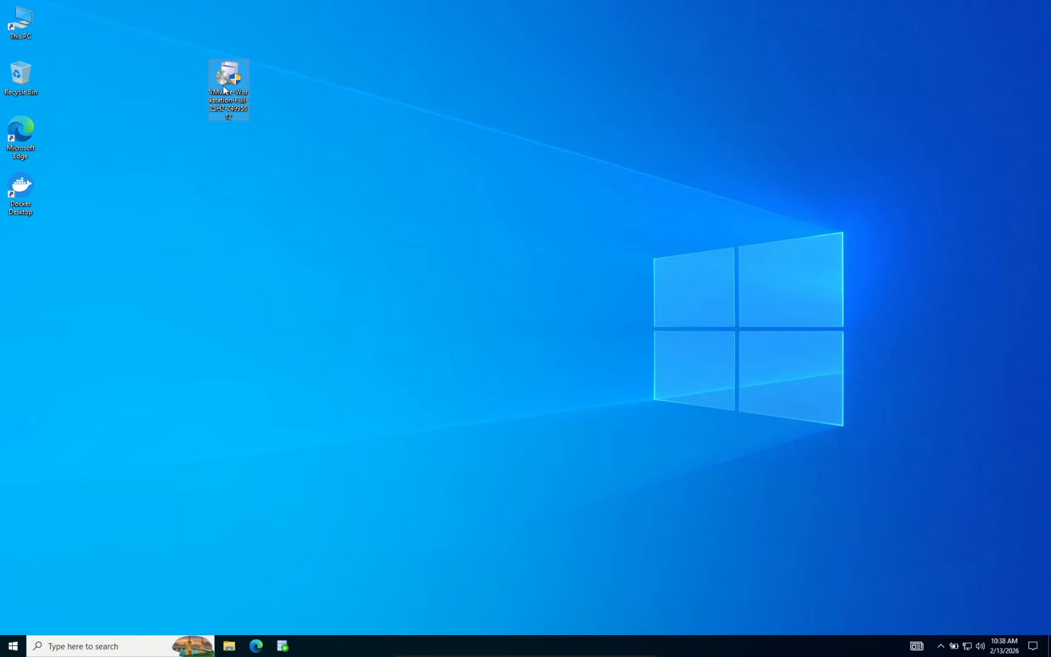
right_click(224, 89)
click(259, 293)
drag(280, 215, 352, 217)
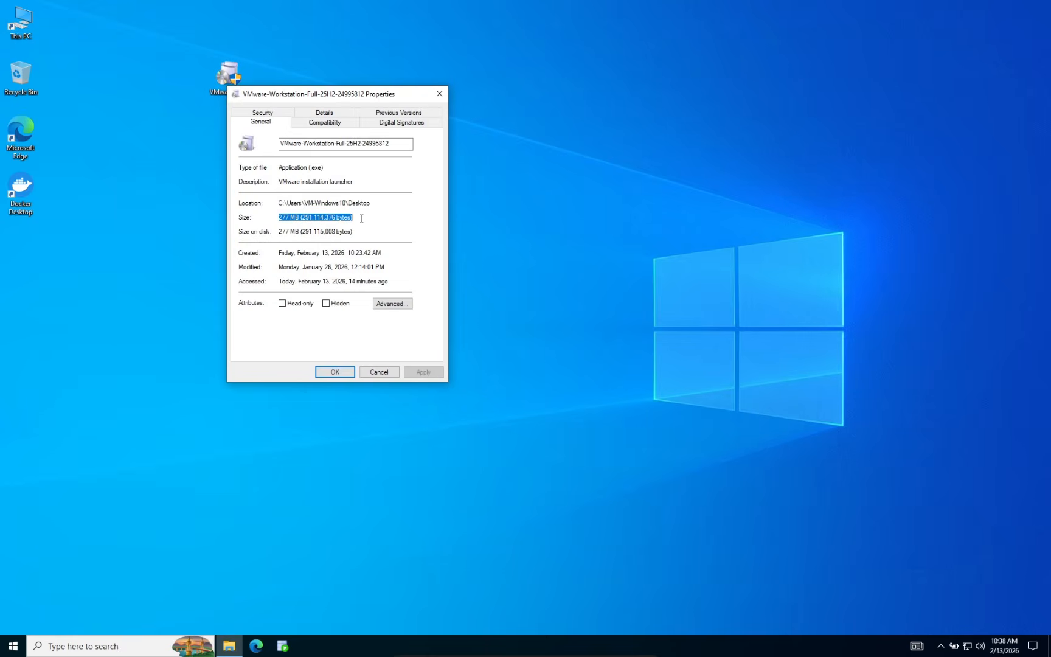
click(378, 219)
click(438, 94)
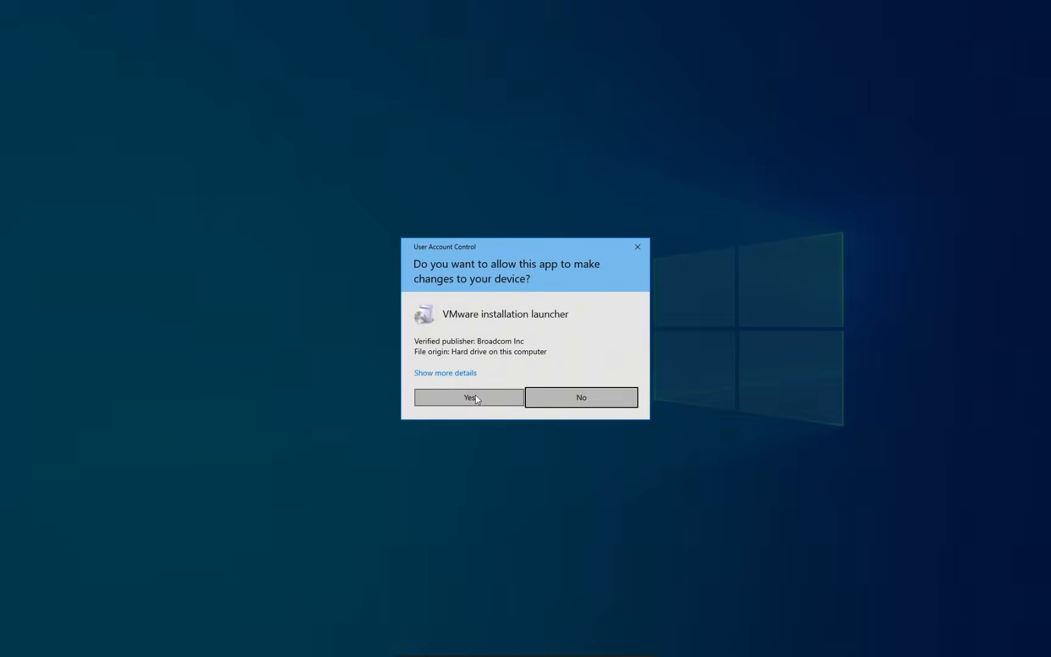
click(469, 397)
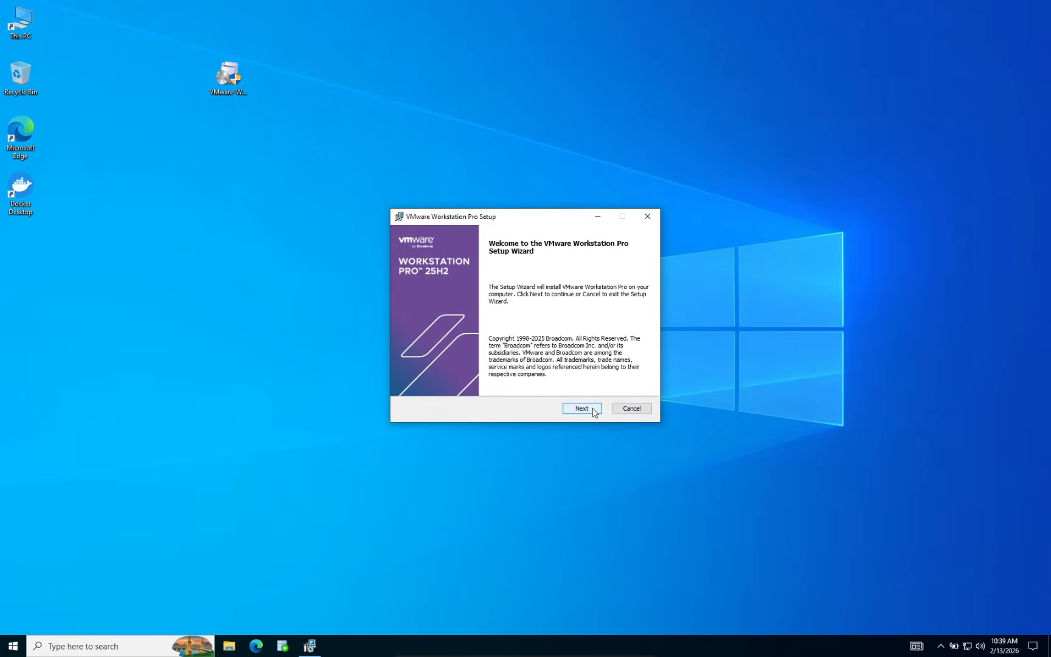
Install Workstation Pro with the license accepted, default location, and no Start Menu programs folder
click(581, 408)
click(461, 383)
drag(642, 281, 644, 351)
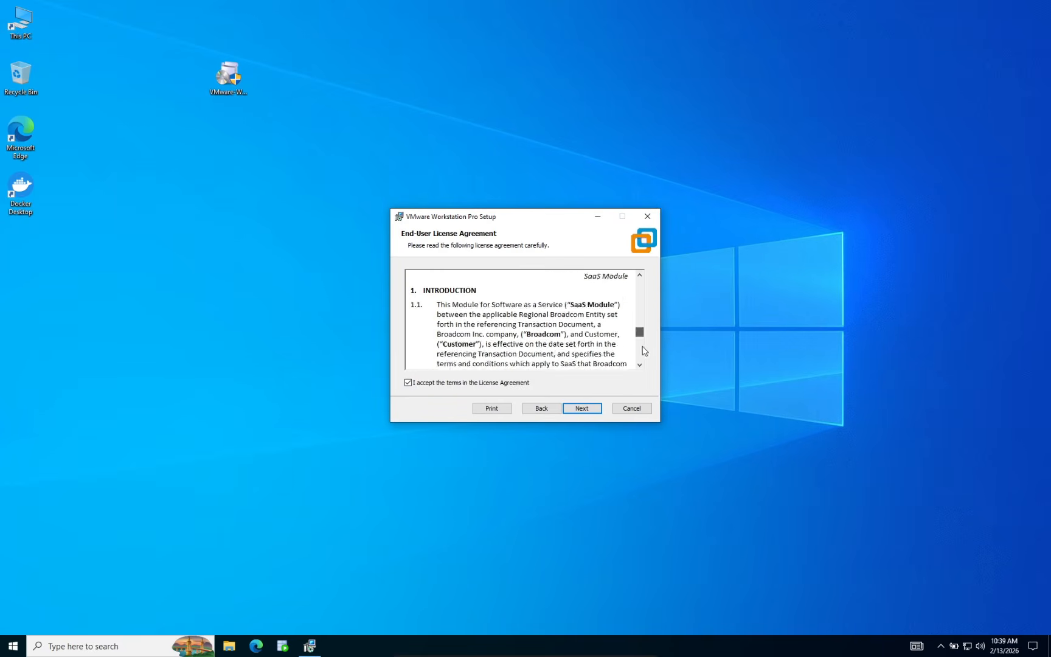
click(580, 408)
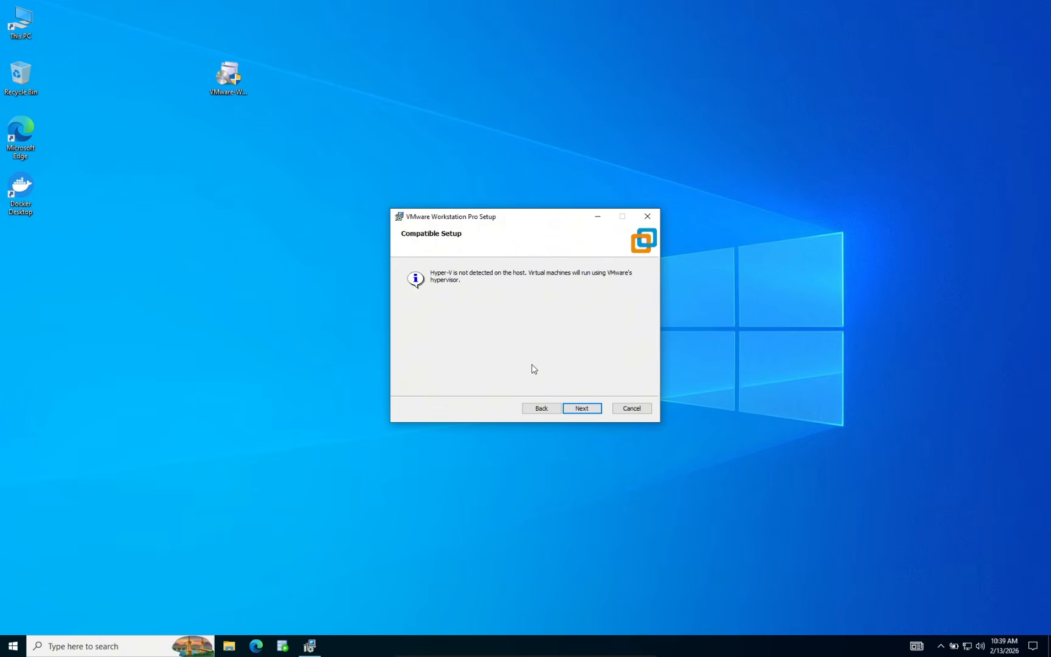
click(579, 407)
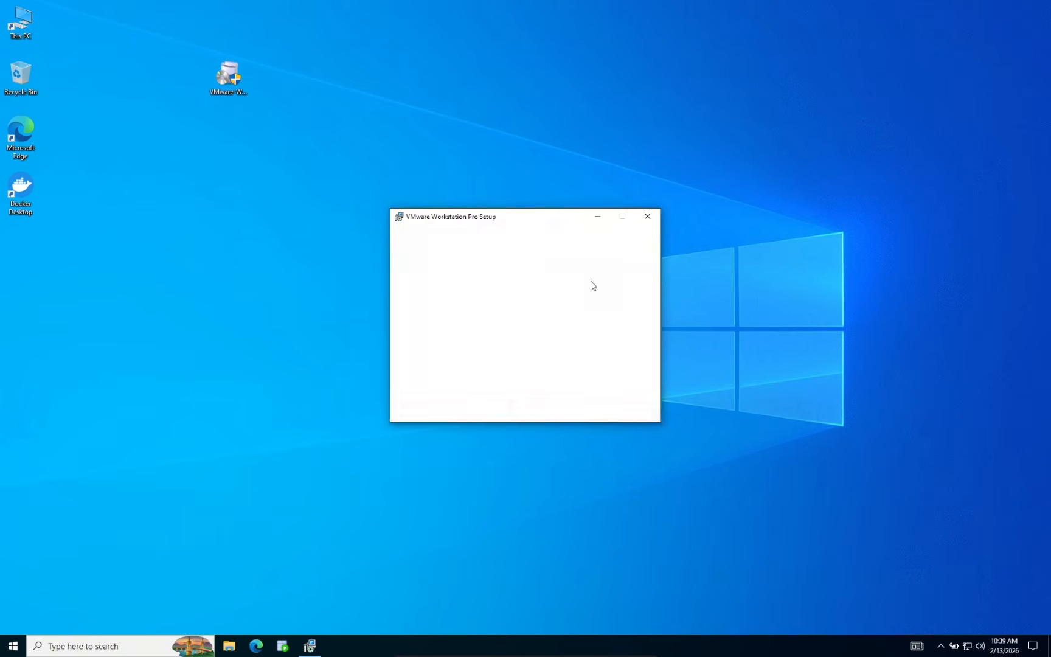
click(631, 408)
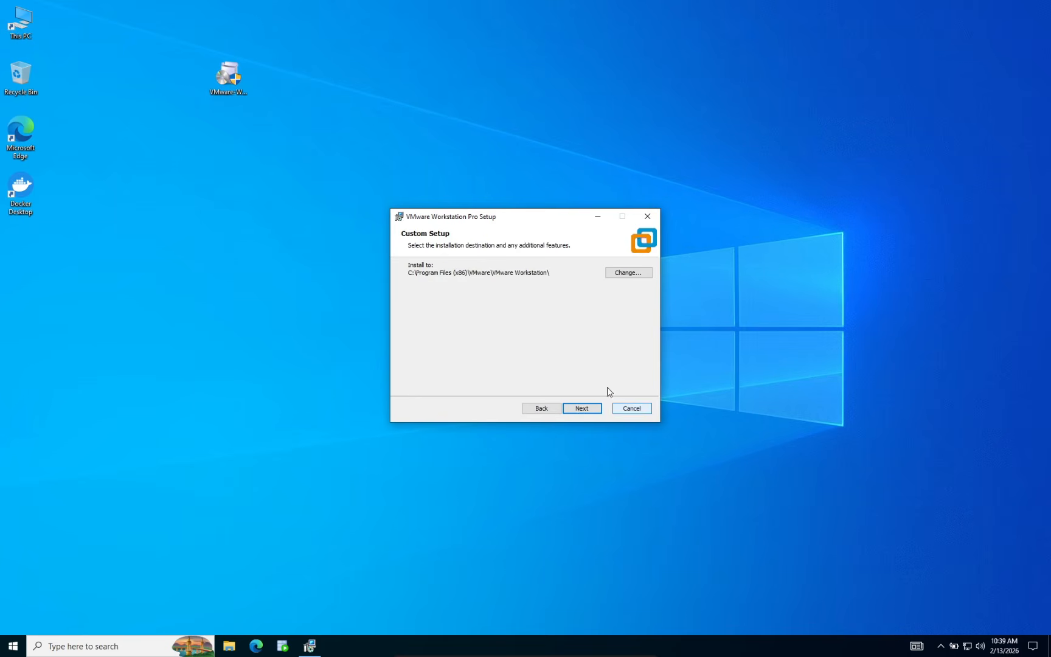
click(578, 407)
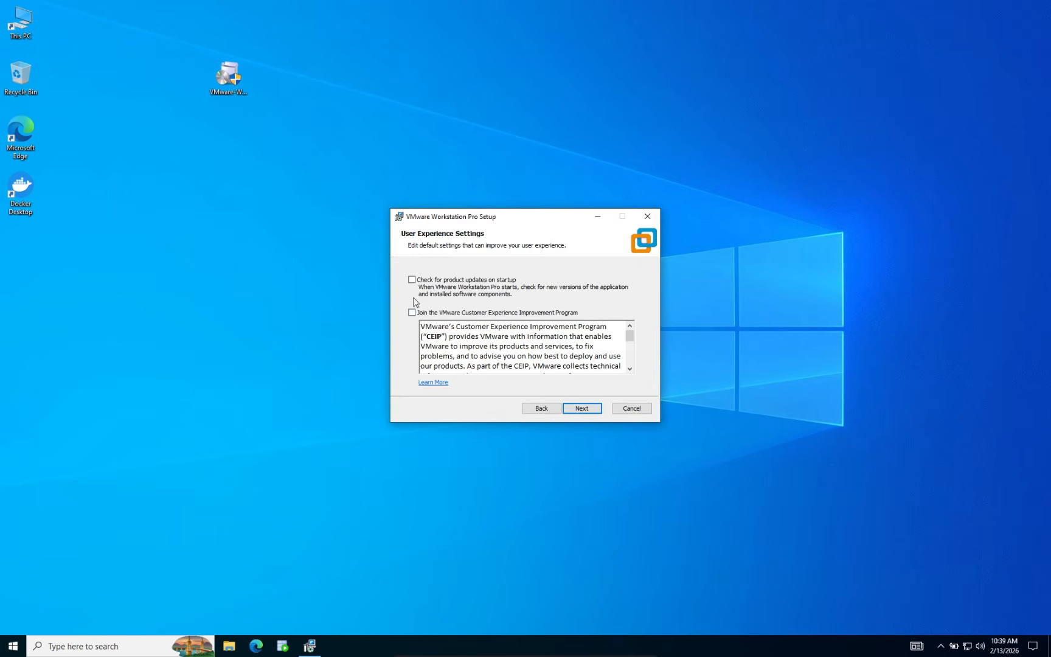
click(582, 408)
click(429, 310)
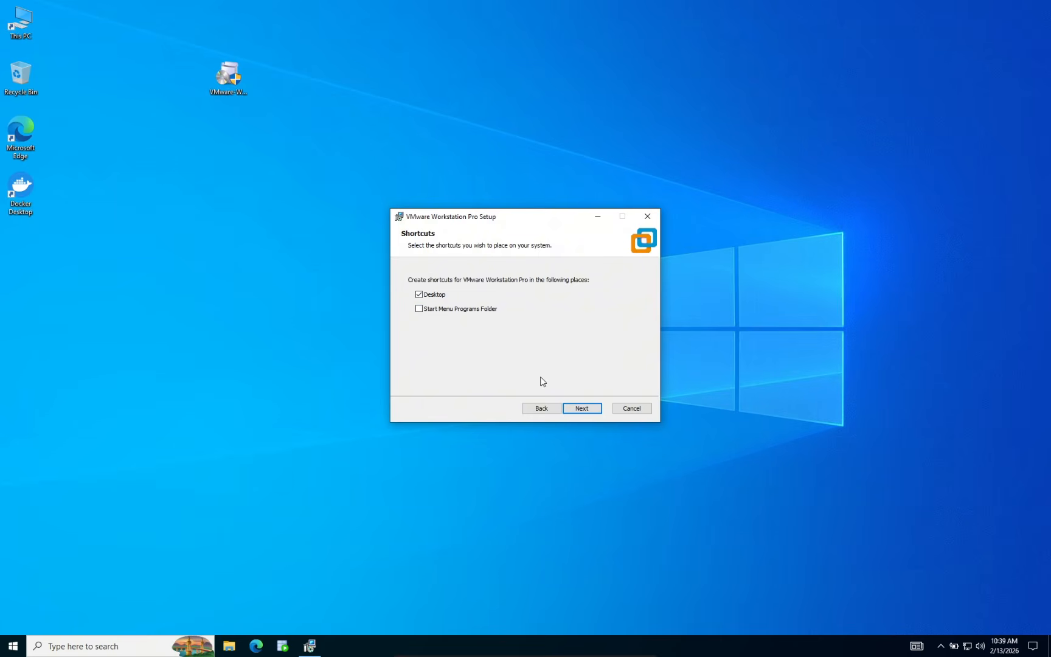
click(583, 408)
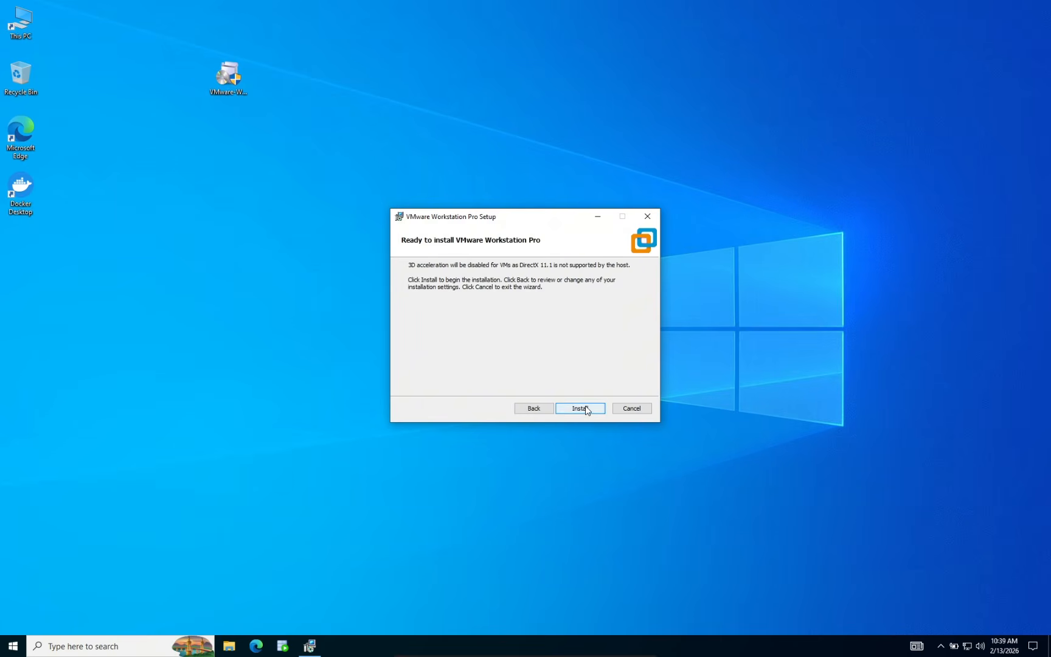
click(580, 408)
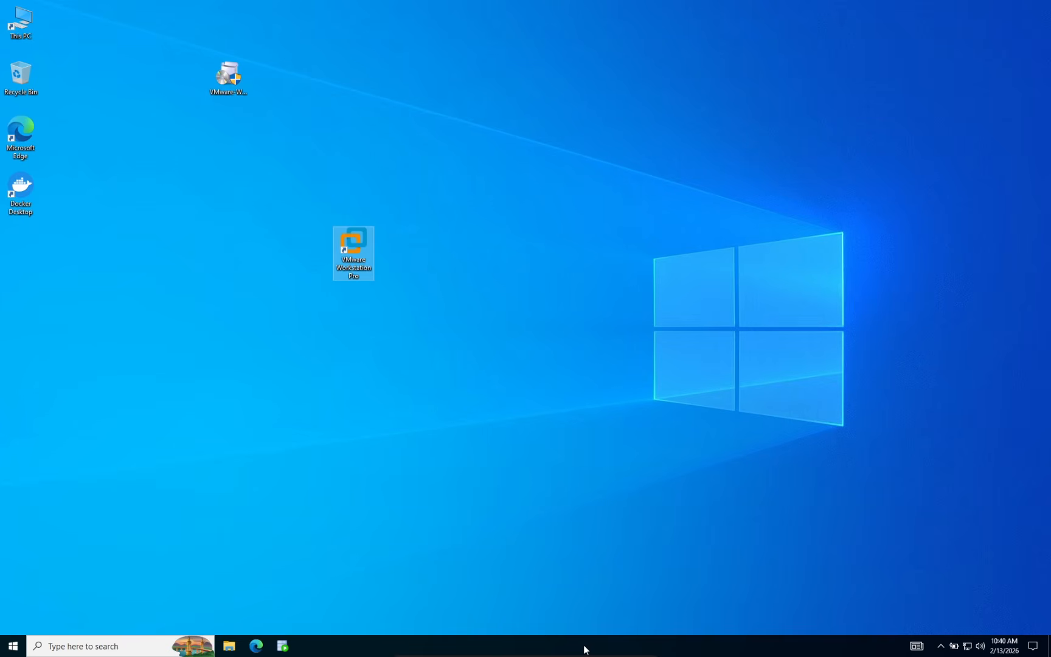
Watch Workstation Pro 25H2 load in Task Manager, then close Task Manager
right_click(706, 645)
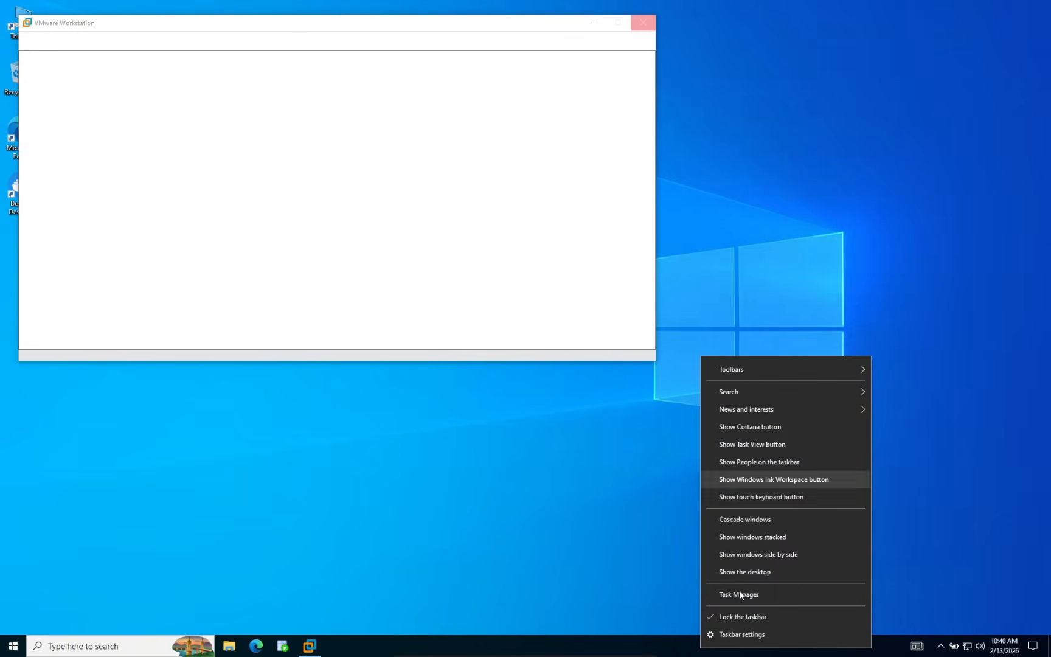
click(742, 595)
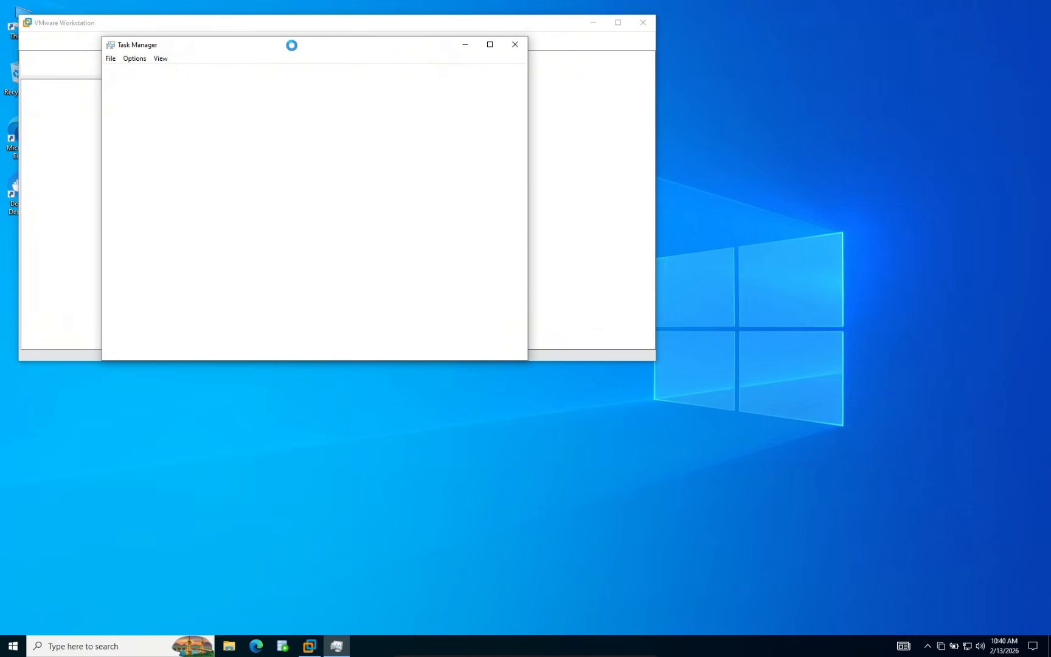
drag(402, 26, 617, 121)
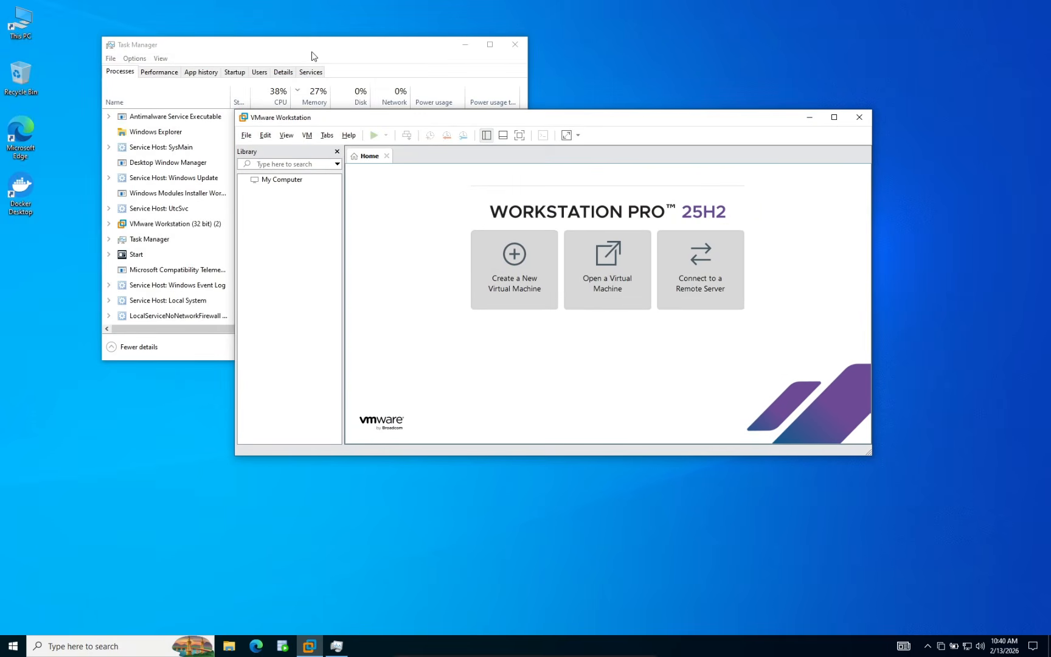
click(312, 52)
click(506, 44)
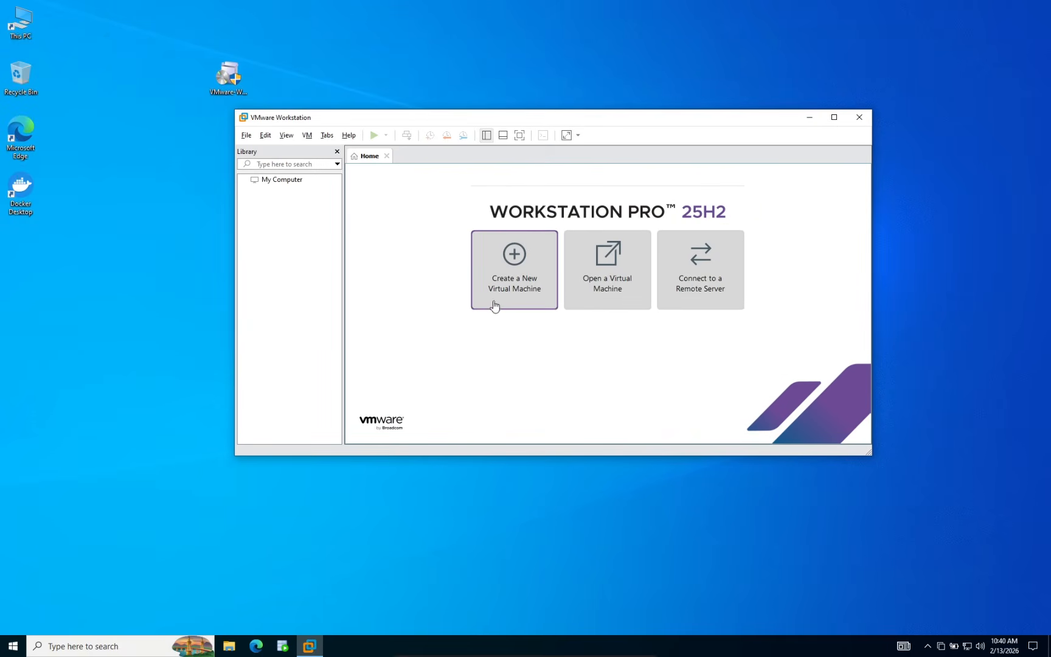
click(861, 120)
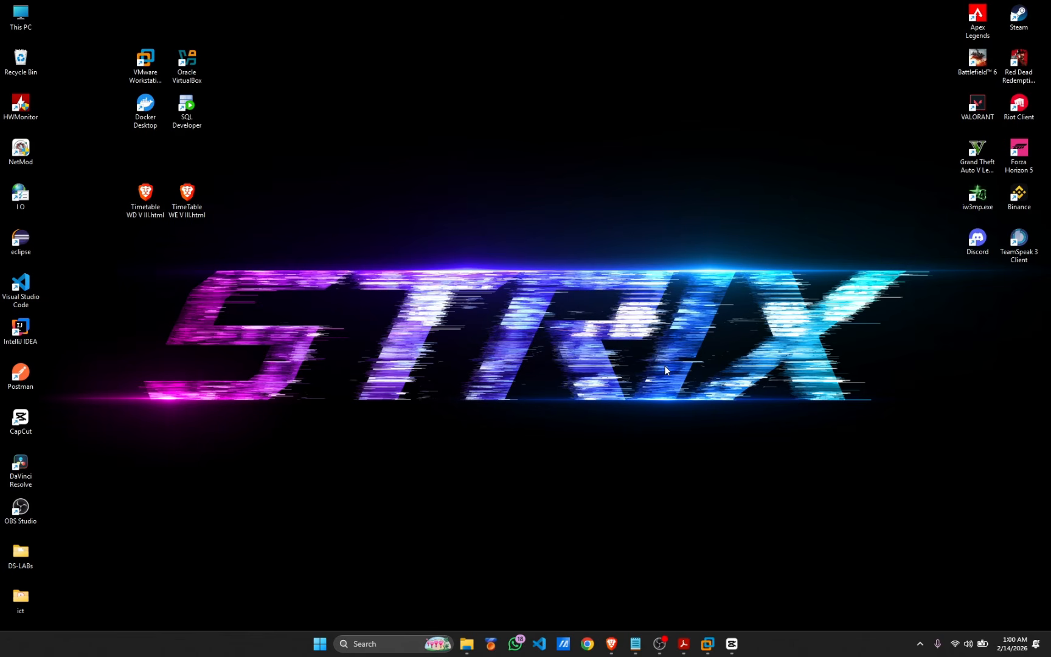
Select the NDM-Server folder name in the lab sheet, then open New Volume (D:)
click(682, 639)
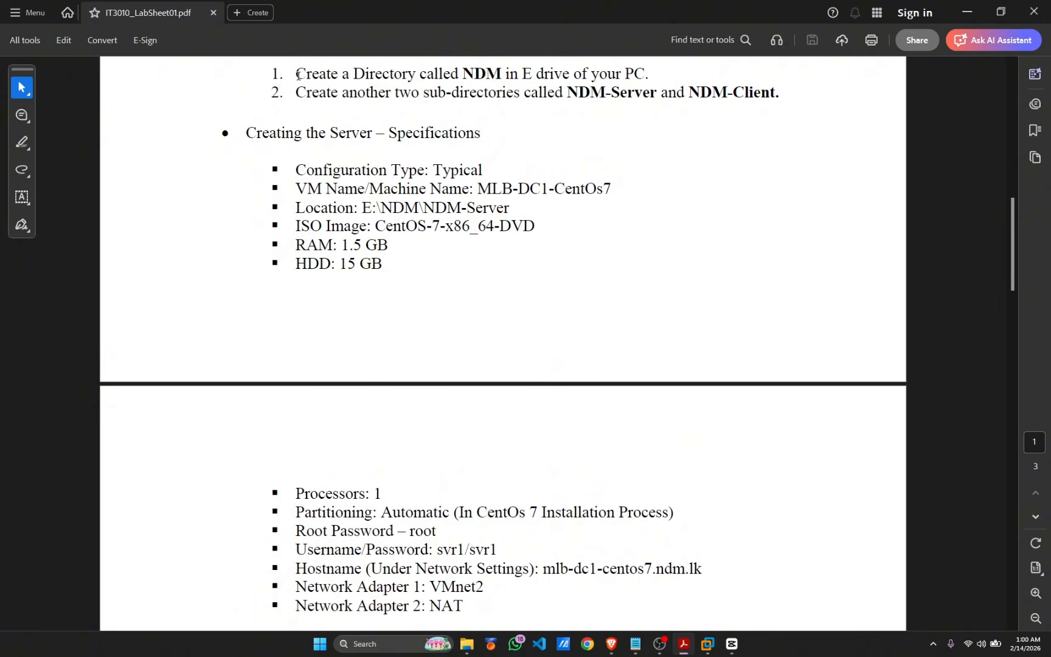
drag(297, 73, 640, 74)
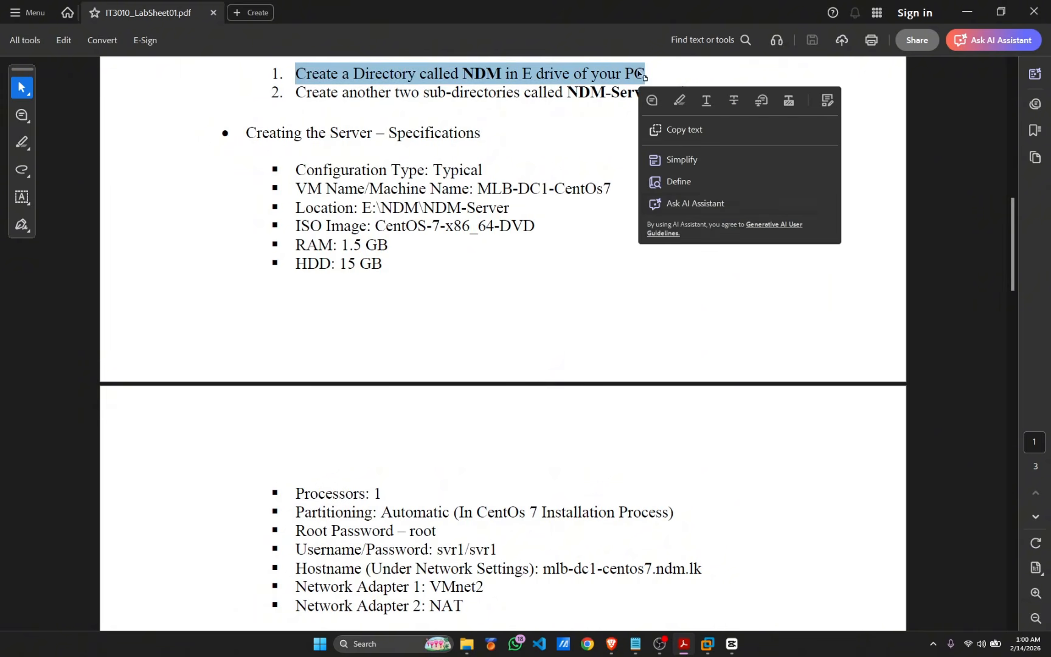
click(651, 287)
drag(296, 91, 769, 100)
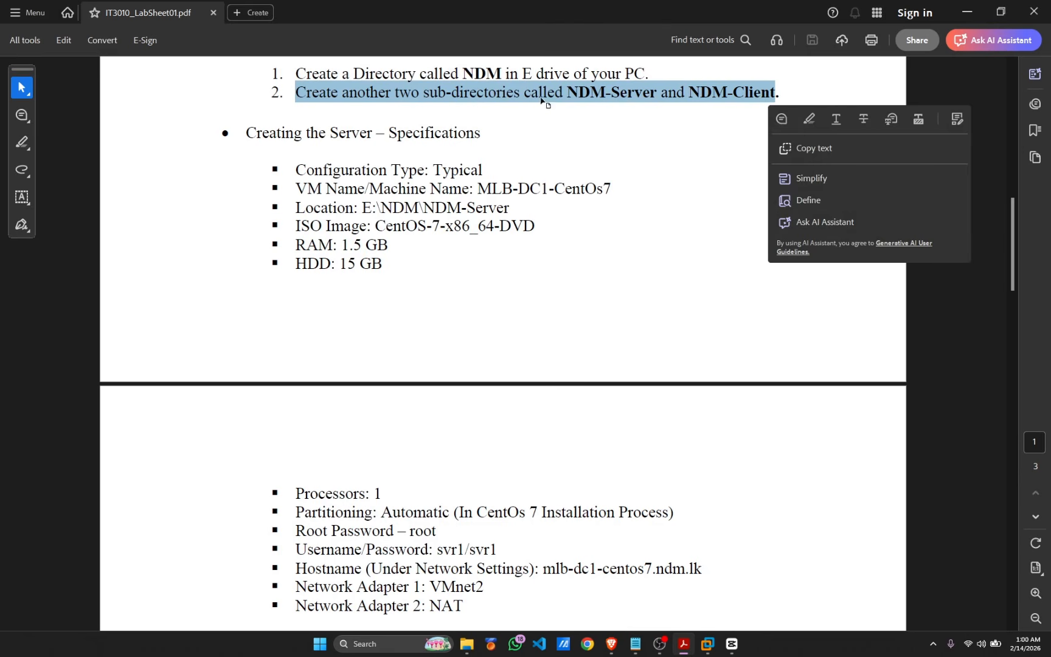
drag(568, 91, 779, 95)
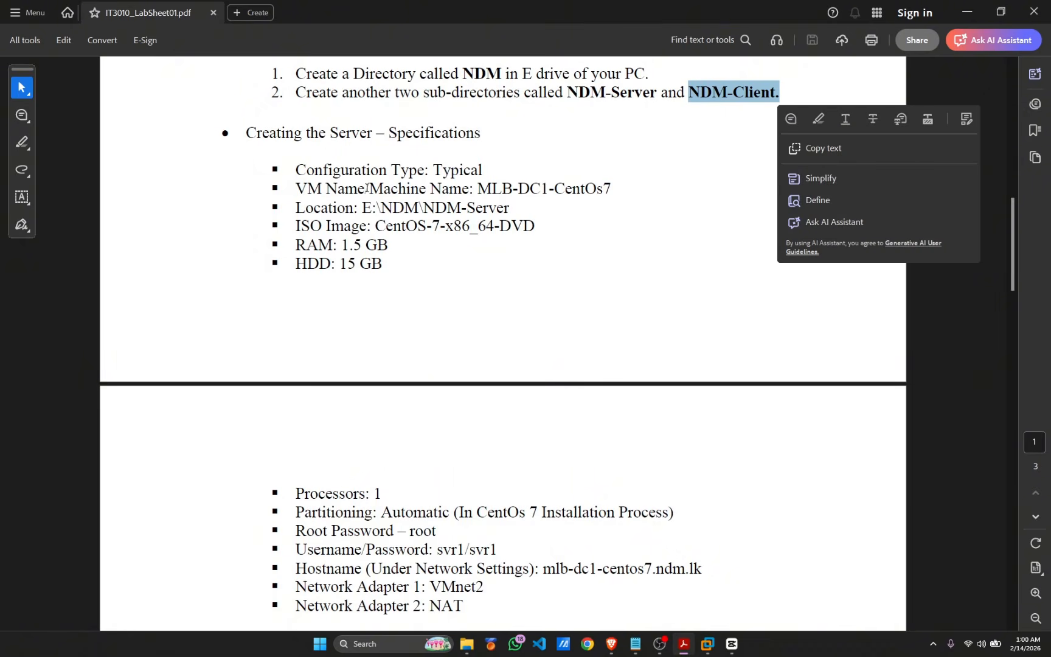
key(super+e)
double_click(559, 219)
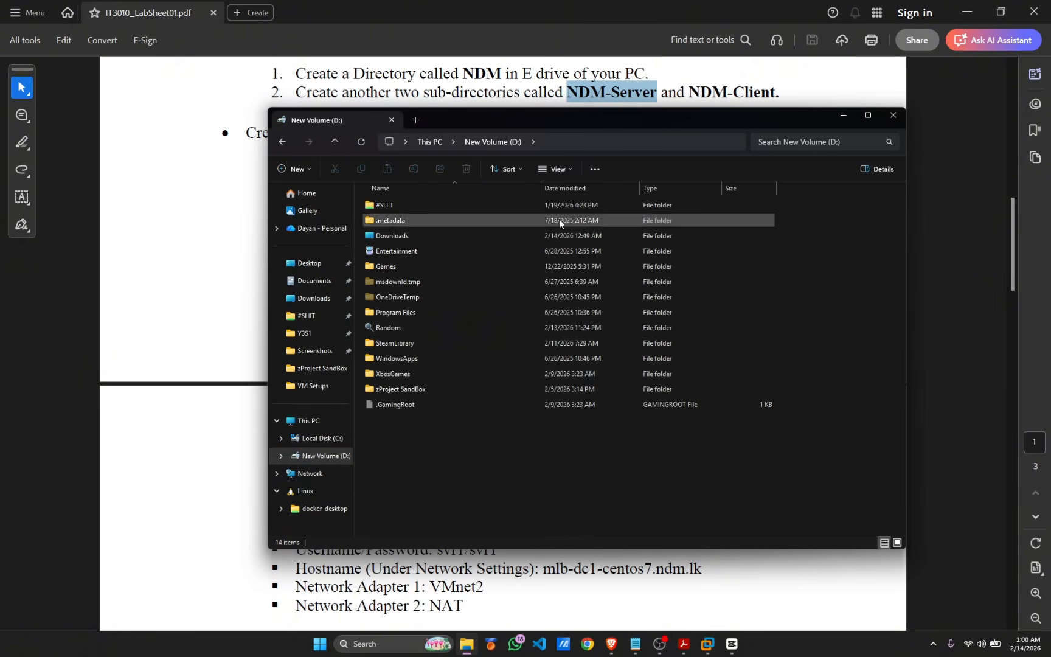
Create a new folder named NDM inside D:\Random
double_click(446, 331)
right_click(467, 420)
click(570, 568)
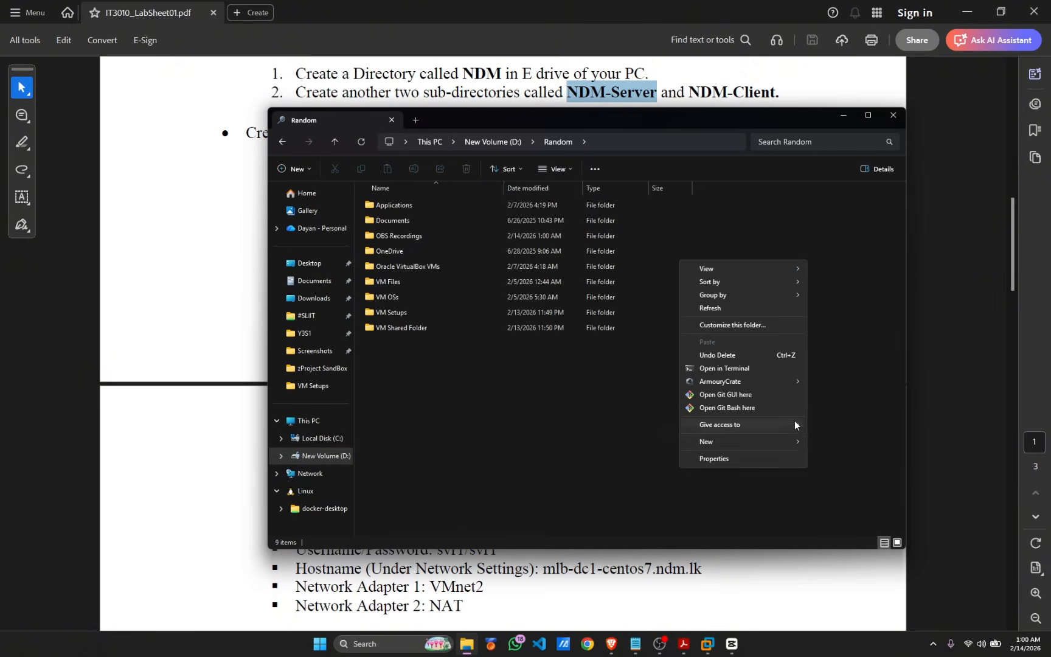
mouse_move(791, 441)
click(831, 443)
text(NDM)
key(Return)
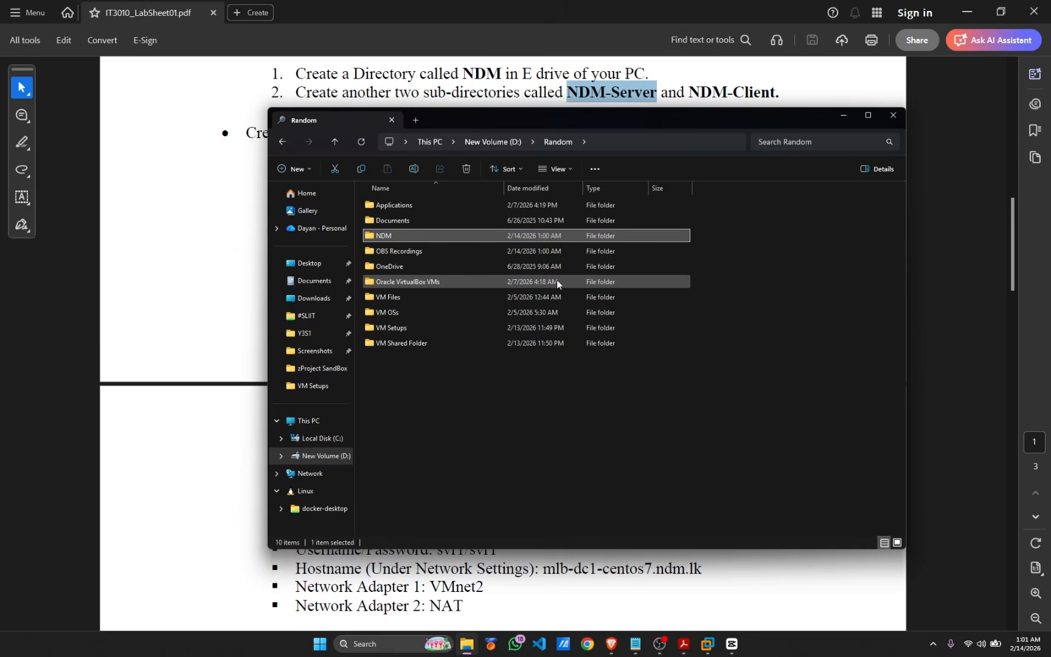
Inside NDM, create two subfolders named NDM-Server and NDM-Client
double_click(532, 235)
key(ctrl+shift+n)
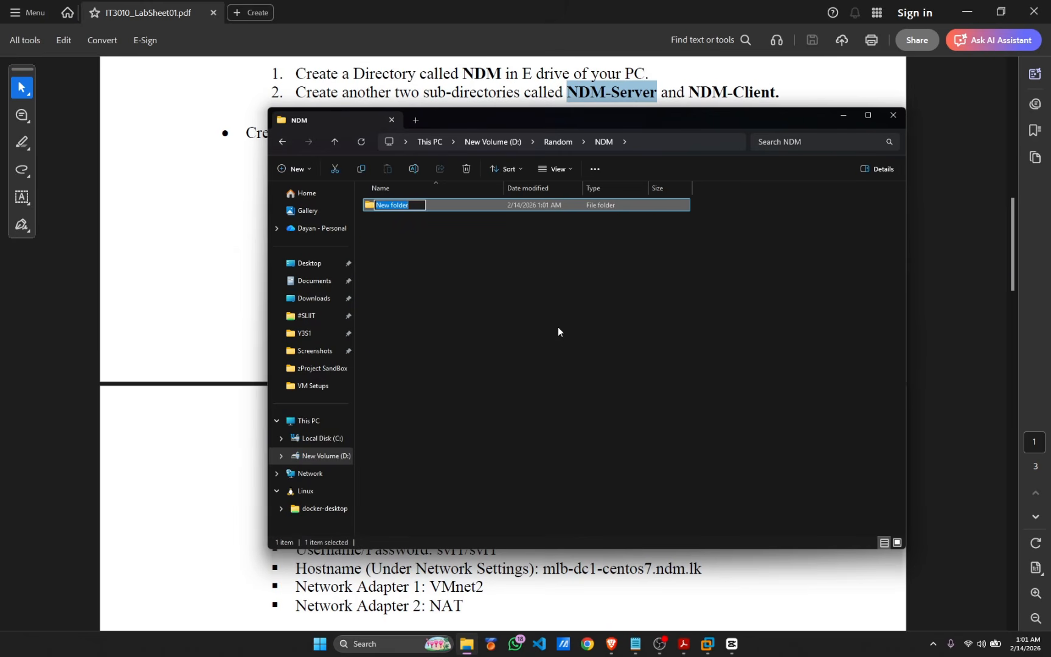
text(NDM-Server)
key(Return)
key(ctrl+shift+n)
text(NDM-Client)
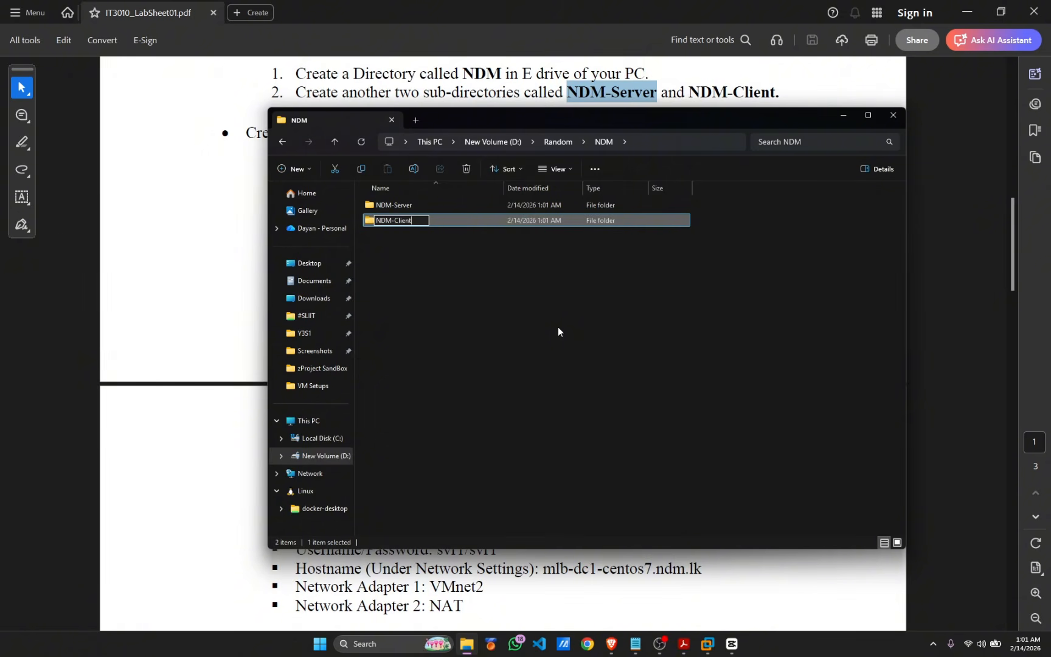
key(Return)
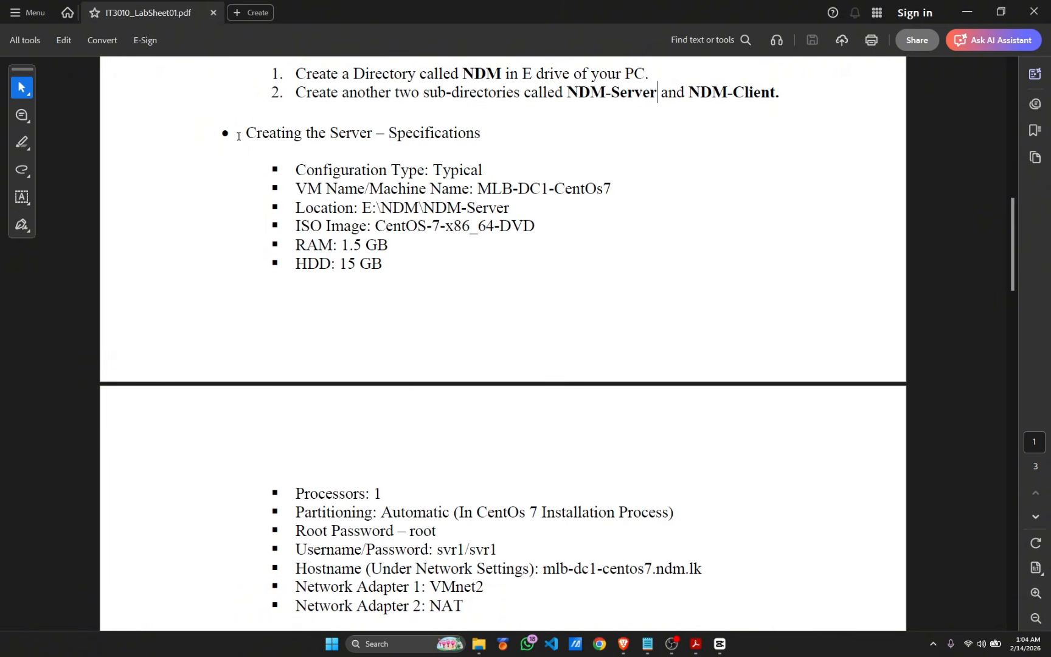
Check the 'Creating the Server' heading in the lab sheet, then minimise it
drag(238, 136, 373, 135)
click(796, 224)
click(966, 13)
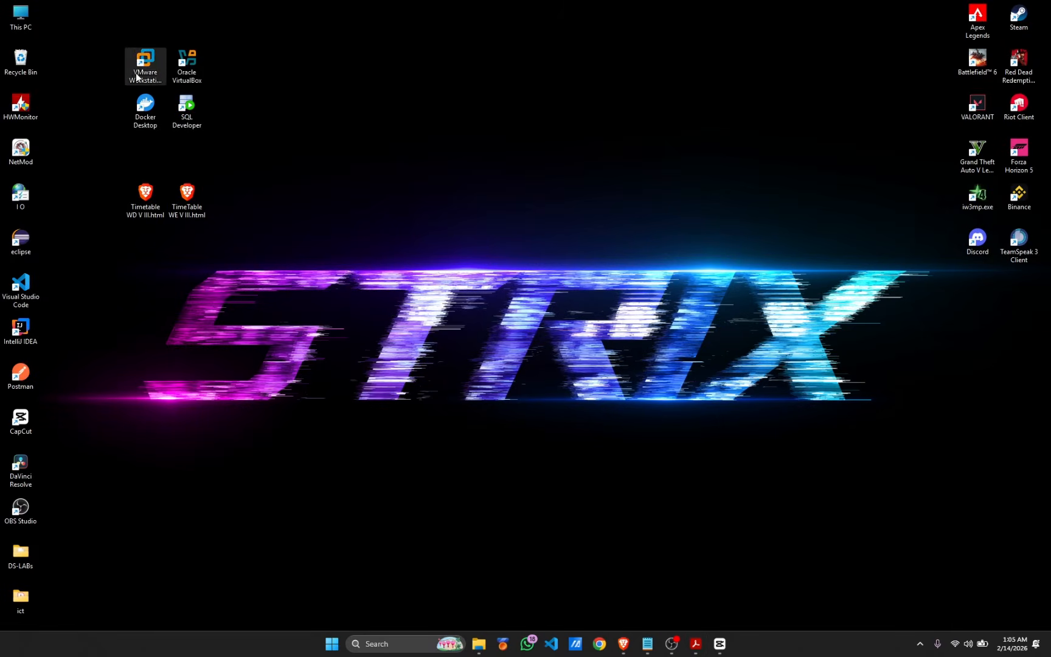
Launch VMware Workstation and start a Custom new VM with Workstation 25H2 compatibility
drag(137, 76, 511, 125)
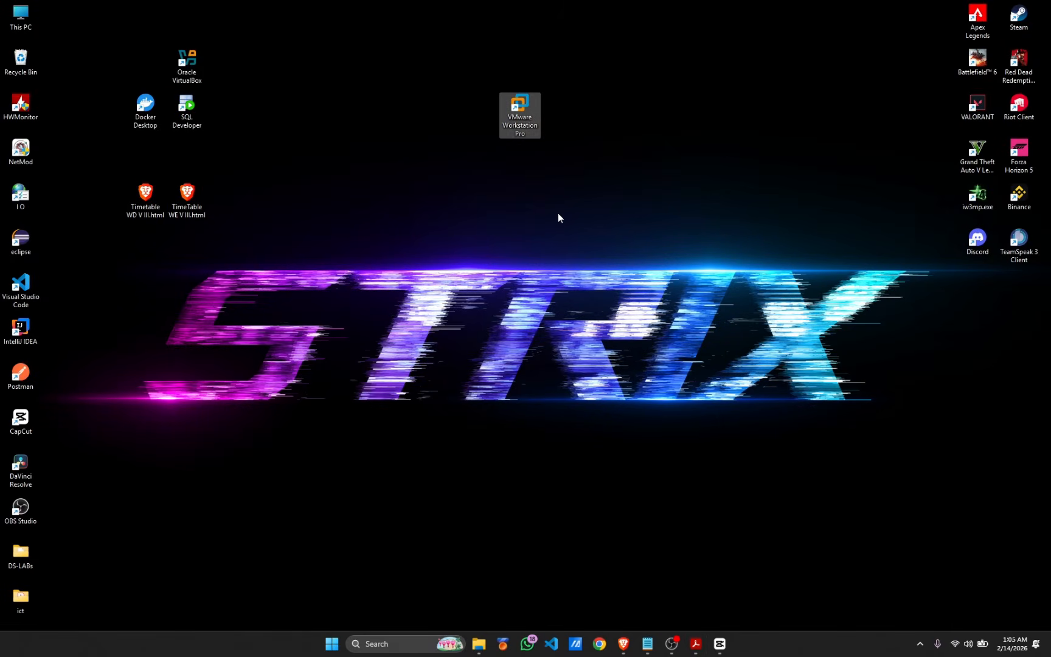
key(Return)
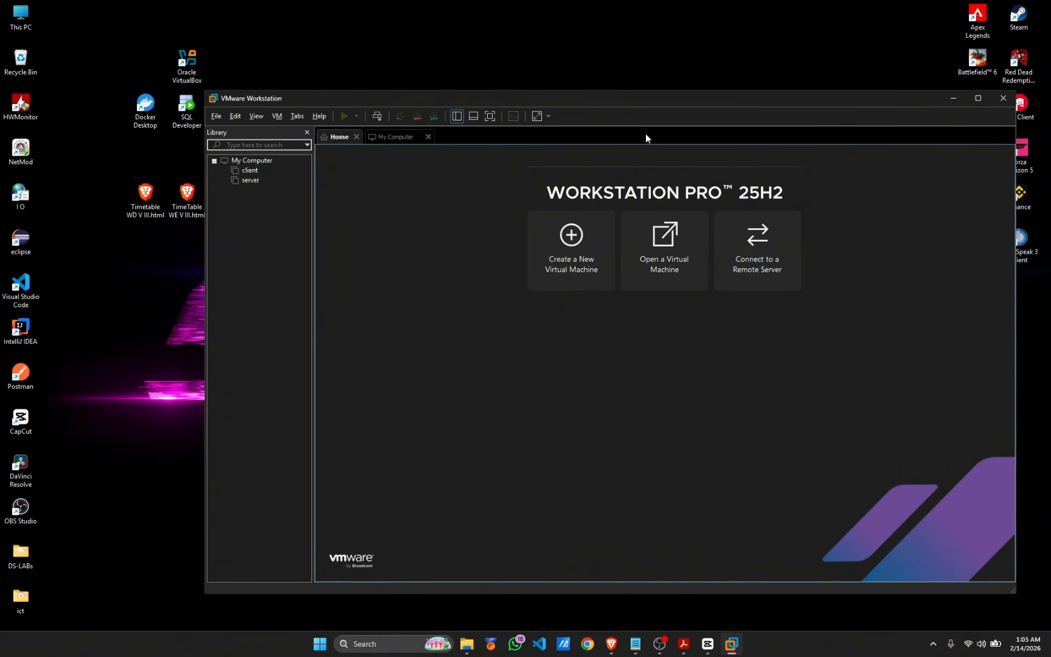
click(566, 265)
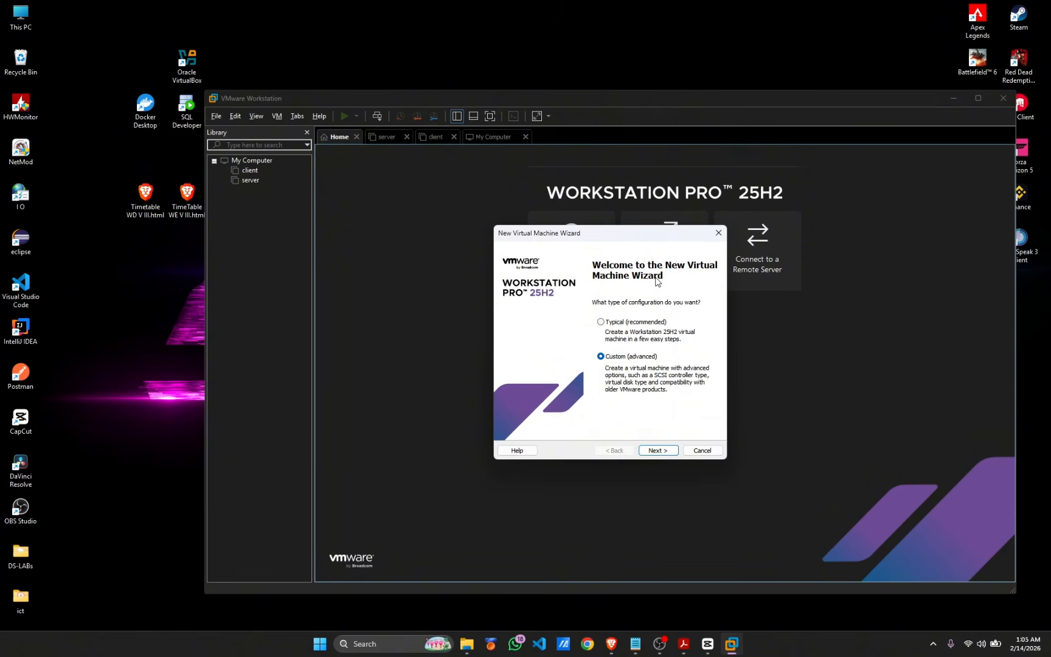
click(647, 451)
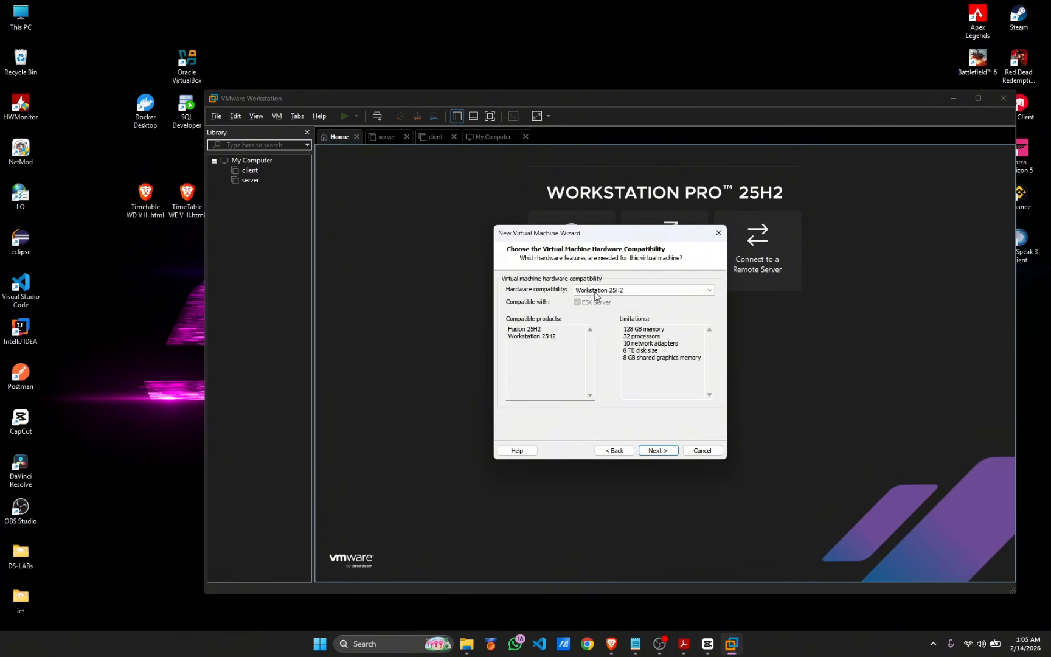
click(619, 292)
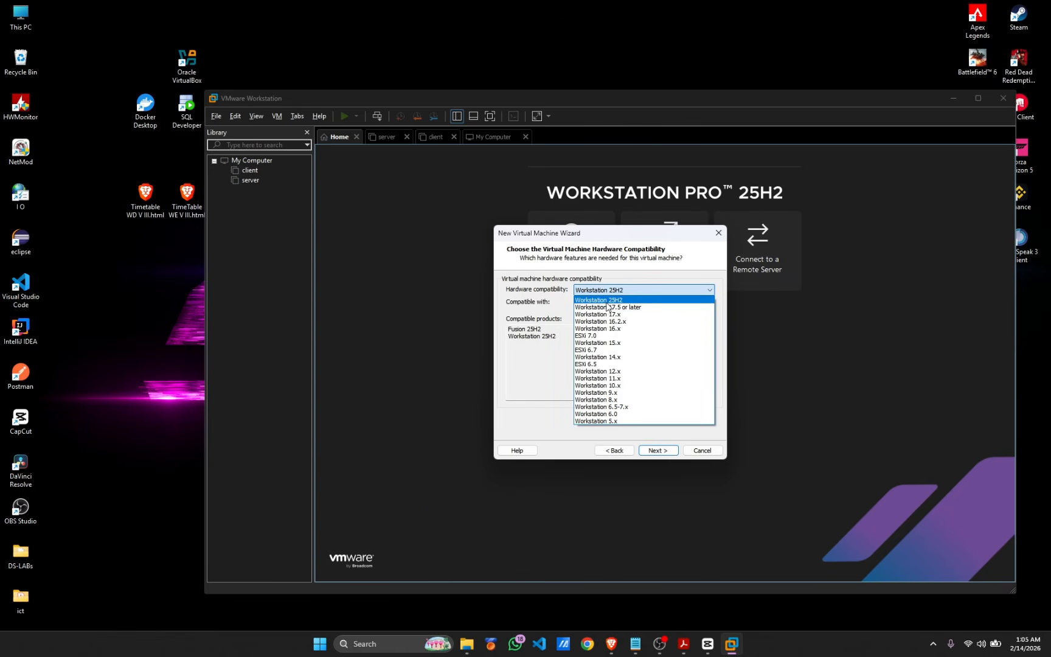
click(603, 301)
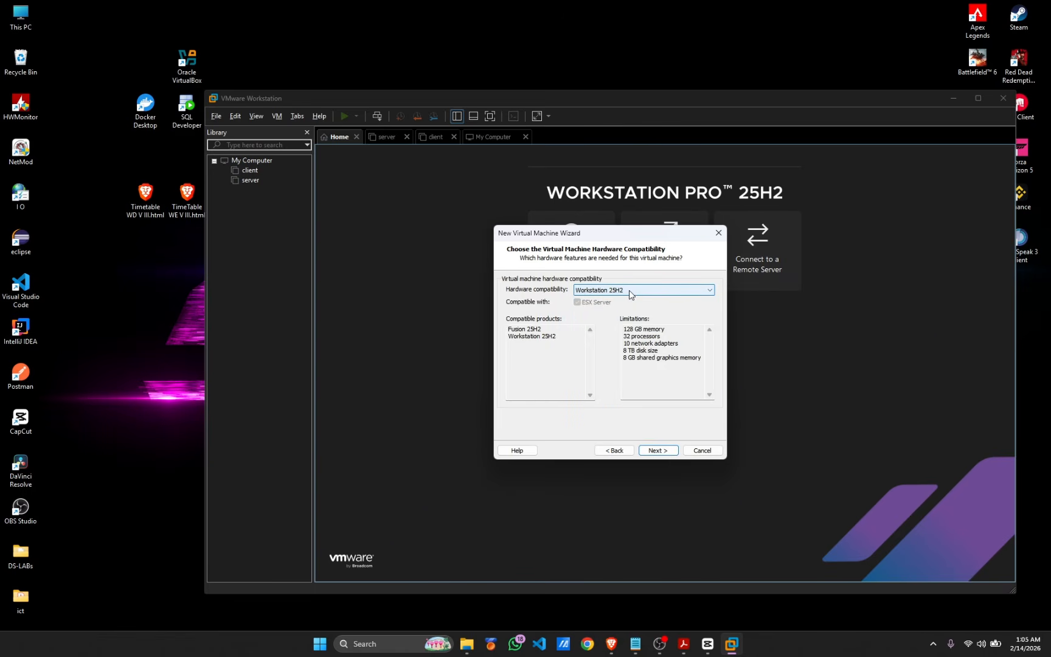
click(651, 451)
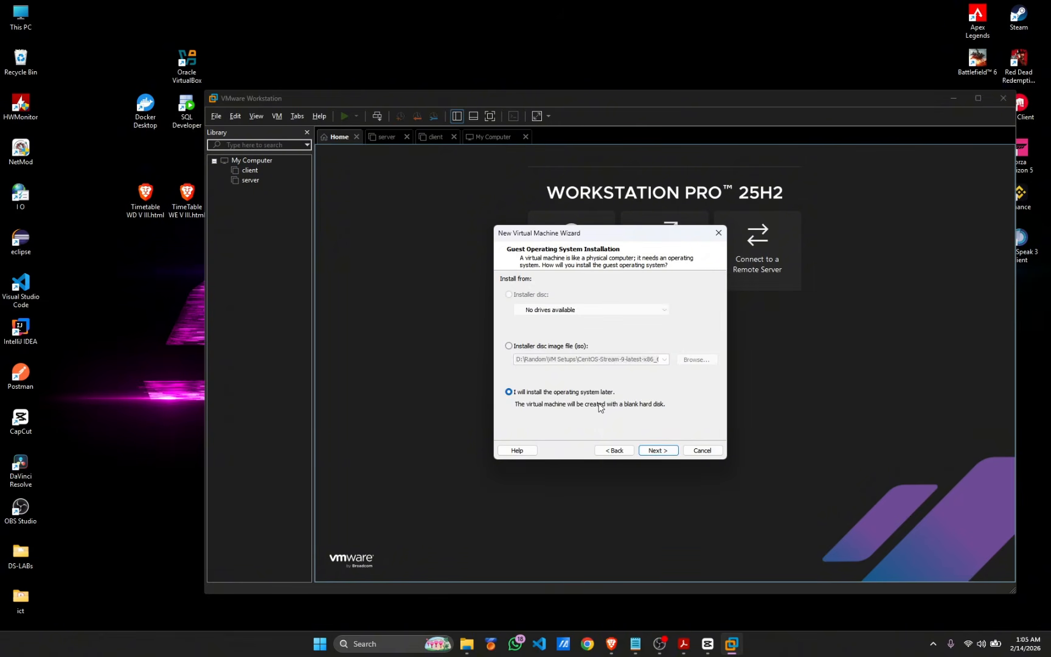
Choose to install the OS later and set the guest to Linux, CentOS 7 64-bit
click(653, 452)
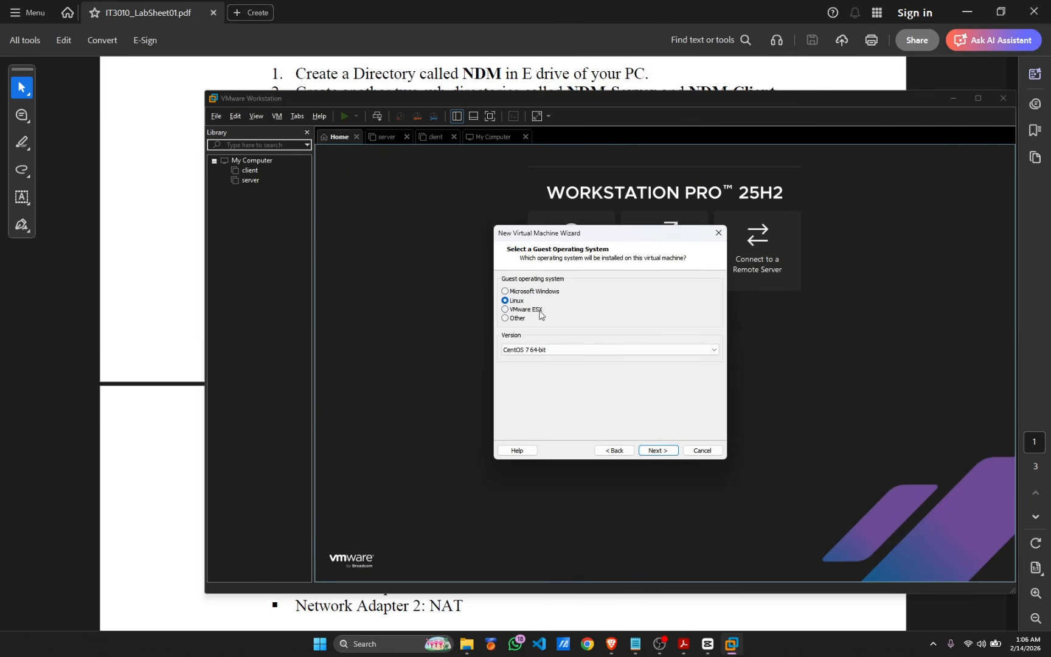
click(515, 351)
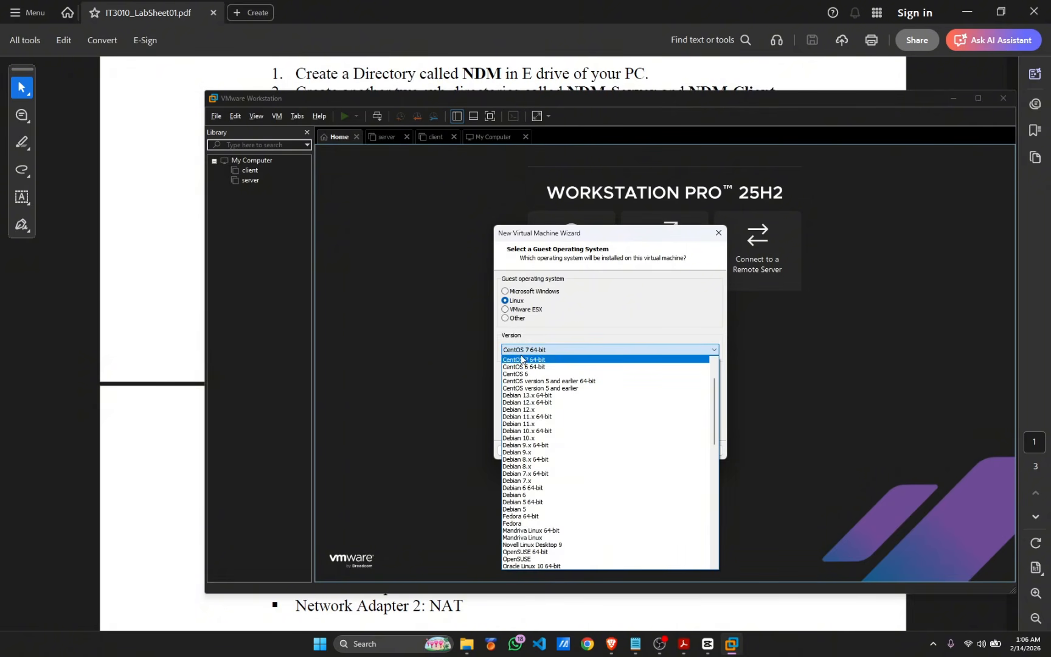
scroll(537, 365, up, 2)
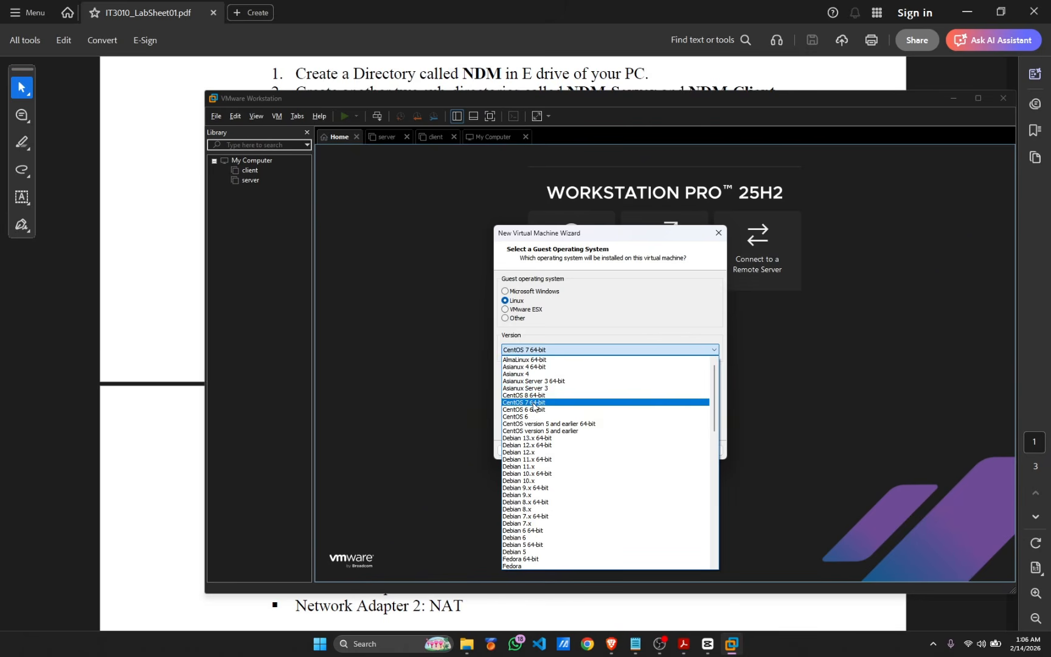
click(534, 406)
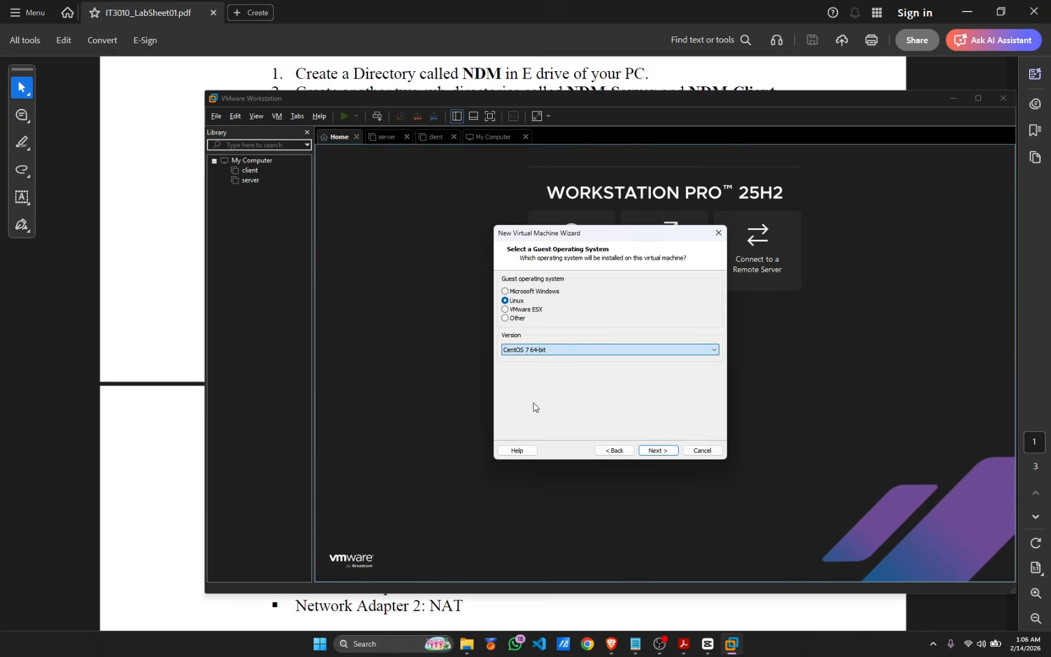
click(666, 456)
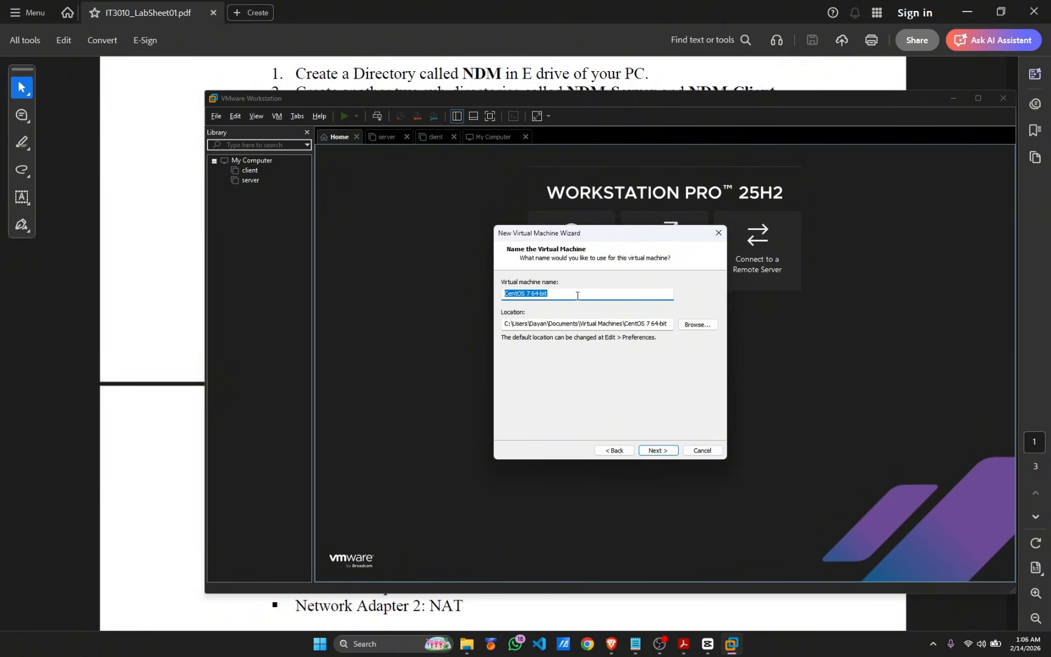
Name the VM server1 and browse its location to D:\Random\NDM\NDM-Server
text(server1)
click(696, 324)
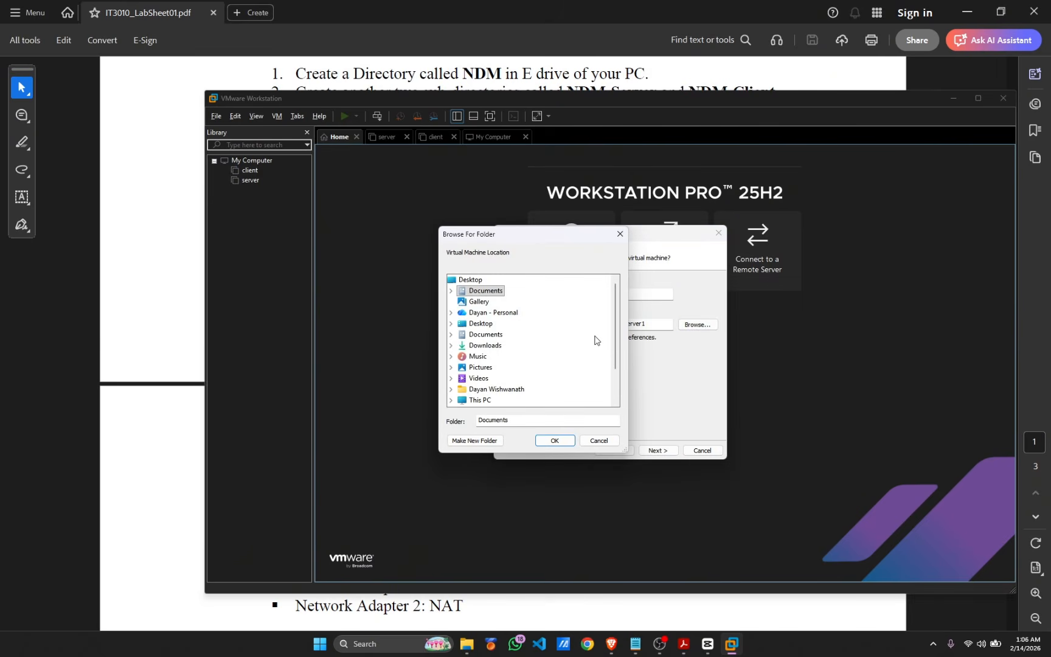
scroll(481, 366, down, 2)
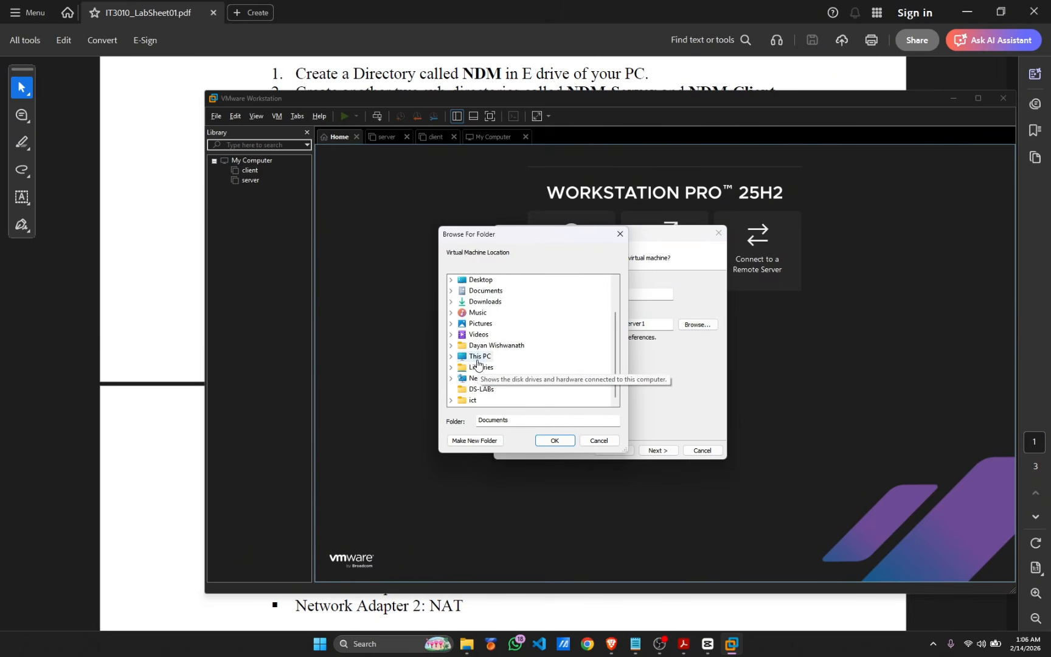
click(478, 360)
click(495, 378)
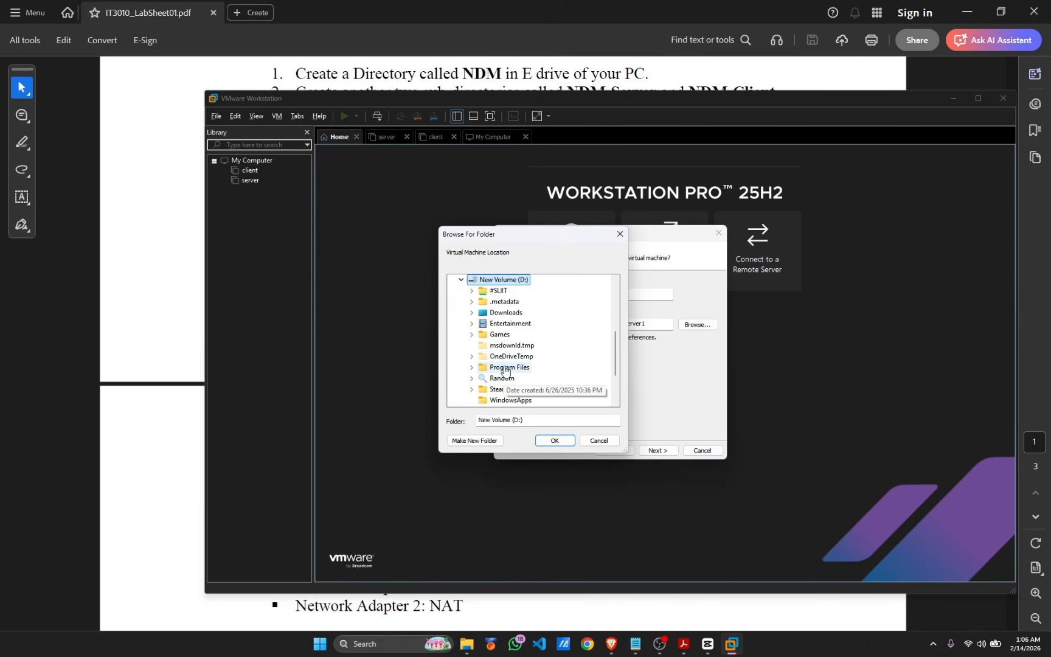
click(502, 377)
click(508, 323)
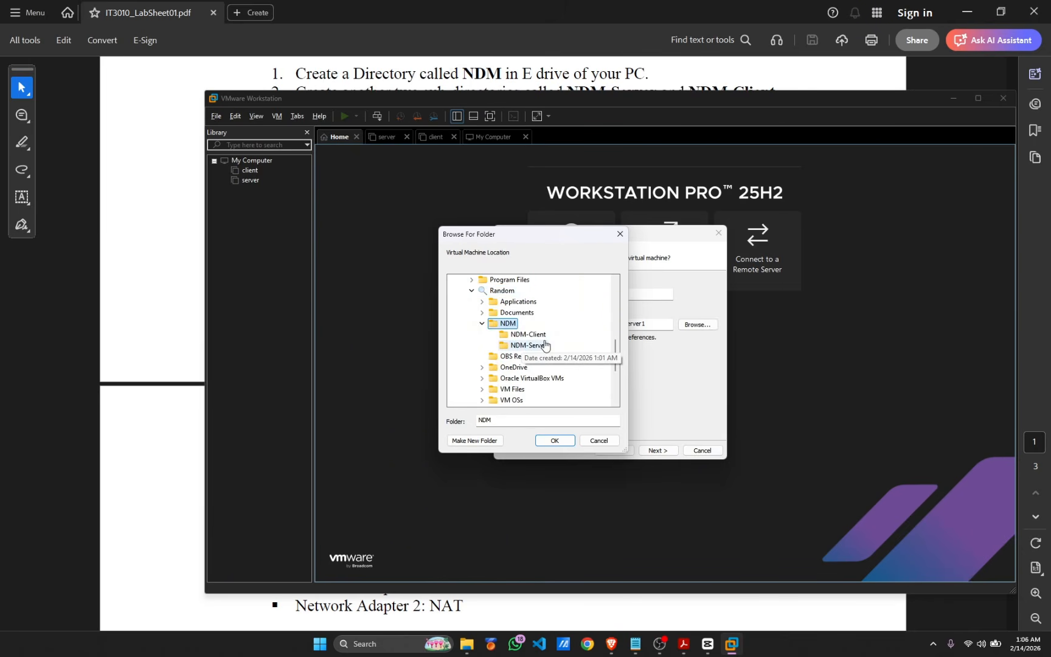
click(527, 345)
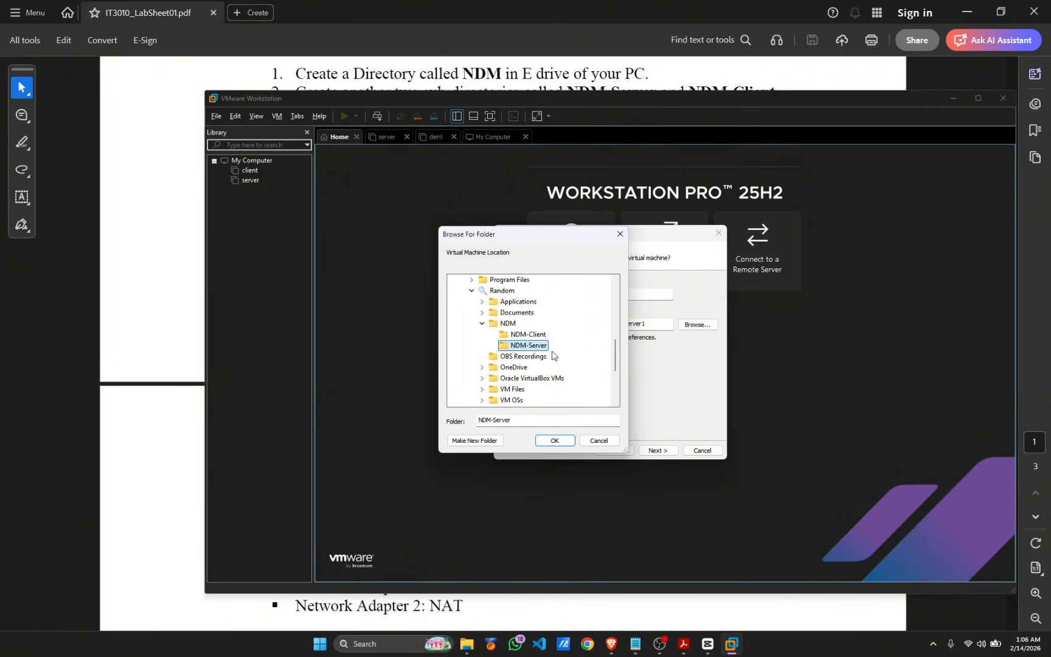
click(552, 440)
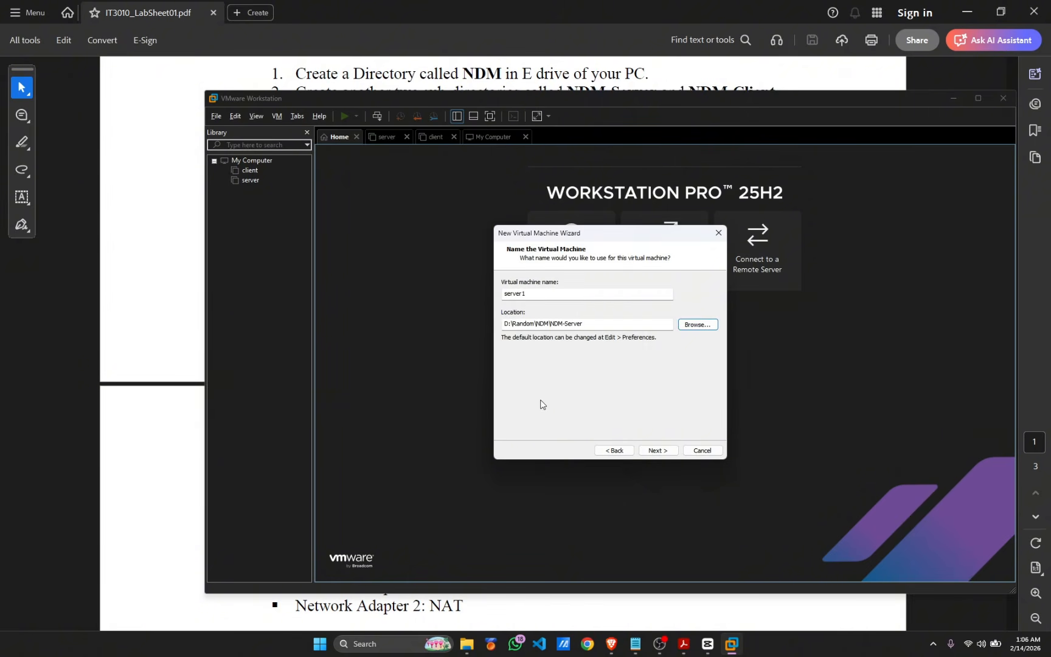
Accept 1 processor with 1 core, 2048 MB memory, NAT networking and the LSI Logic controller
click(659, 453)
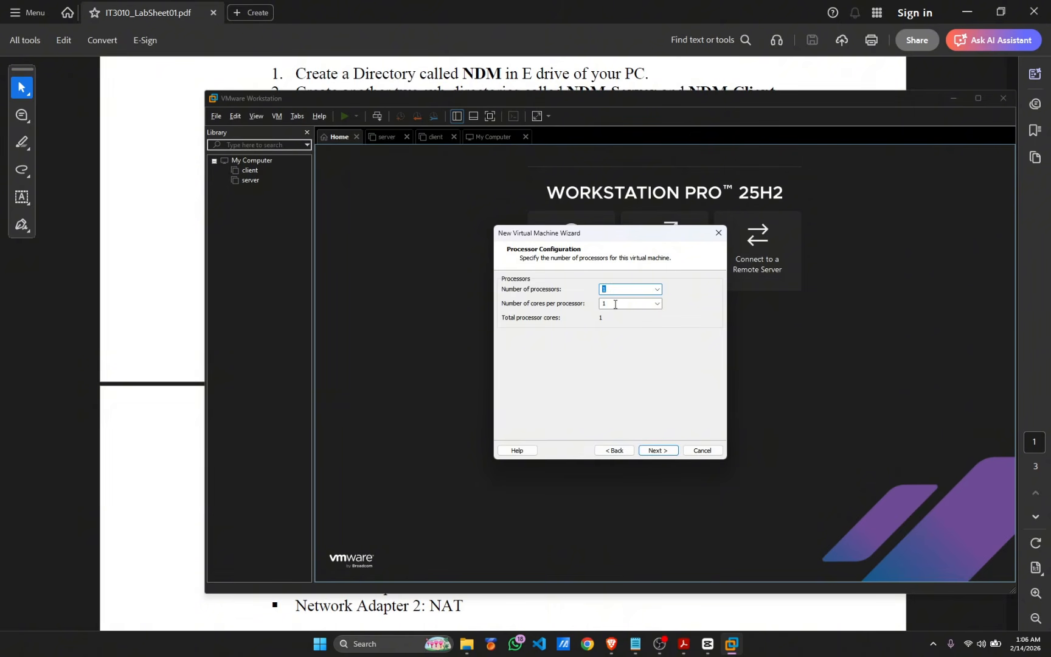
click(654, 451)
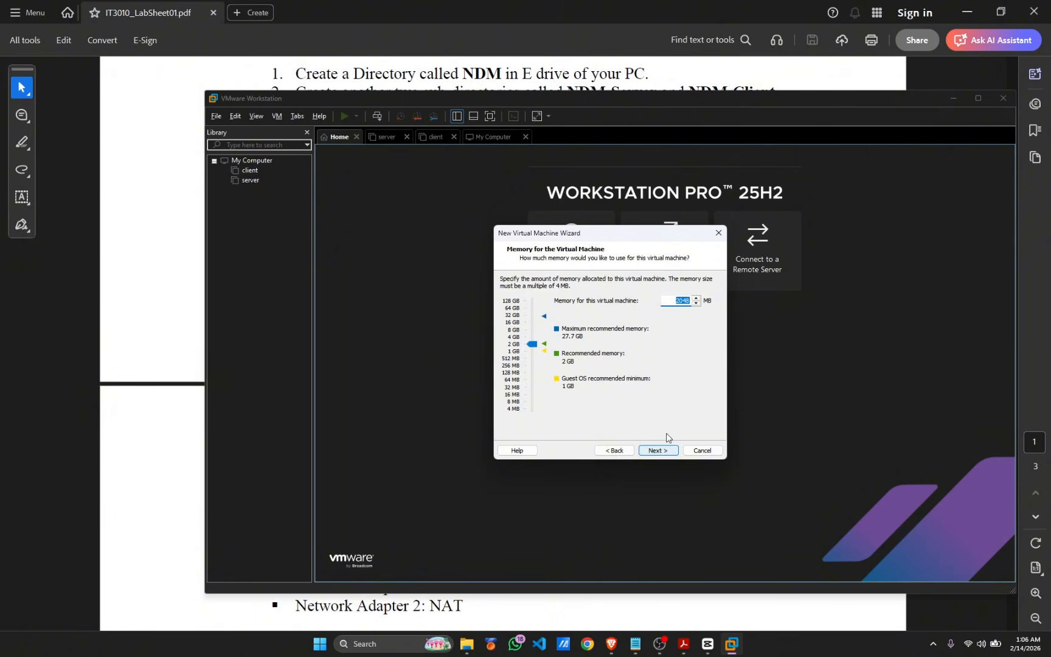
click(677, 302)
click(666, 450)
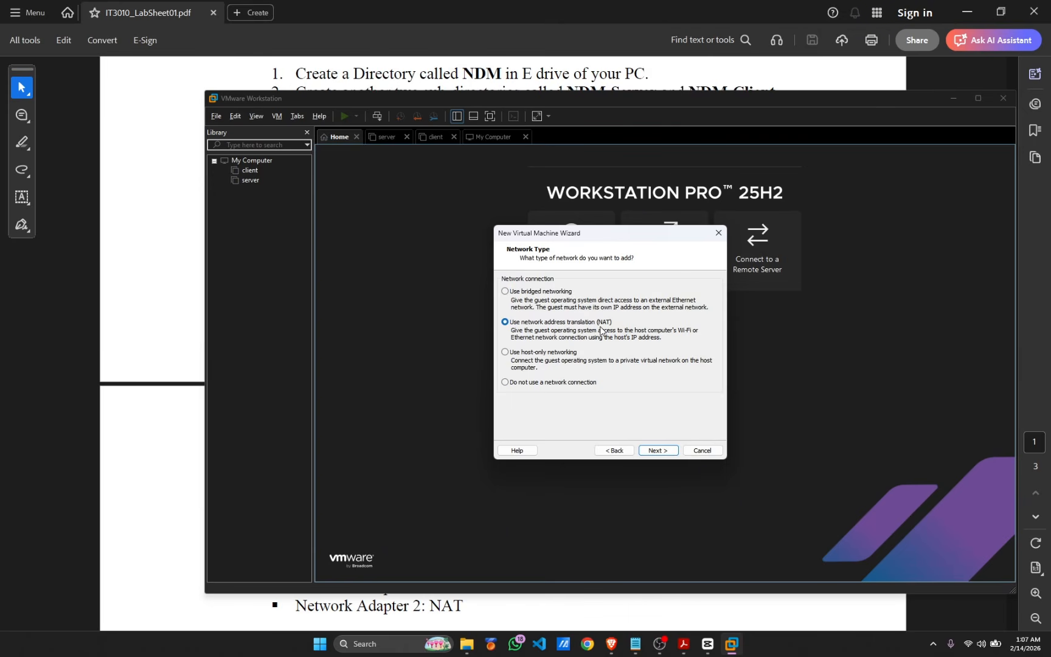
click(656, 451)
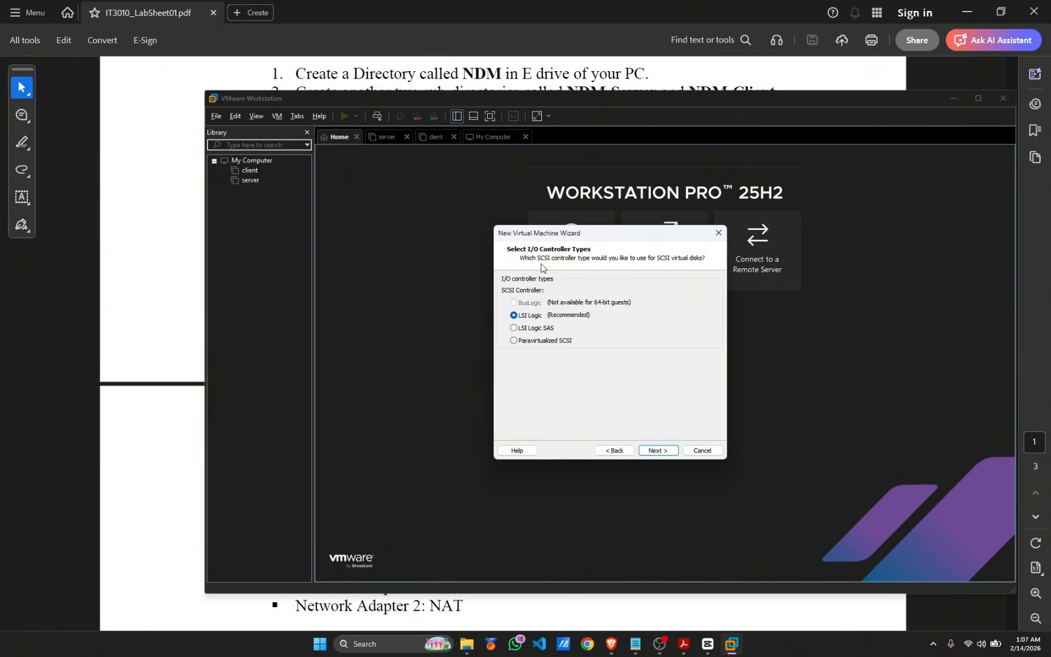
click(656, 451)
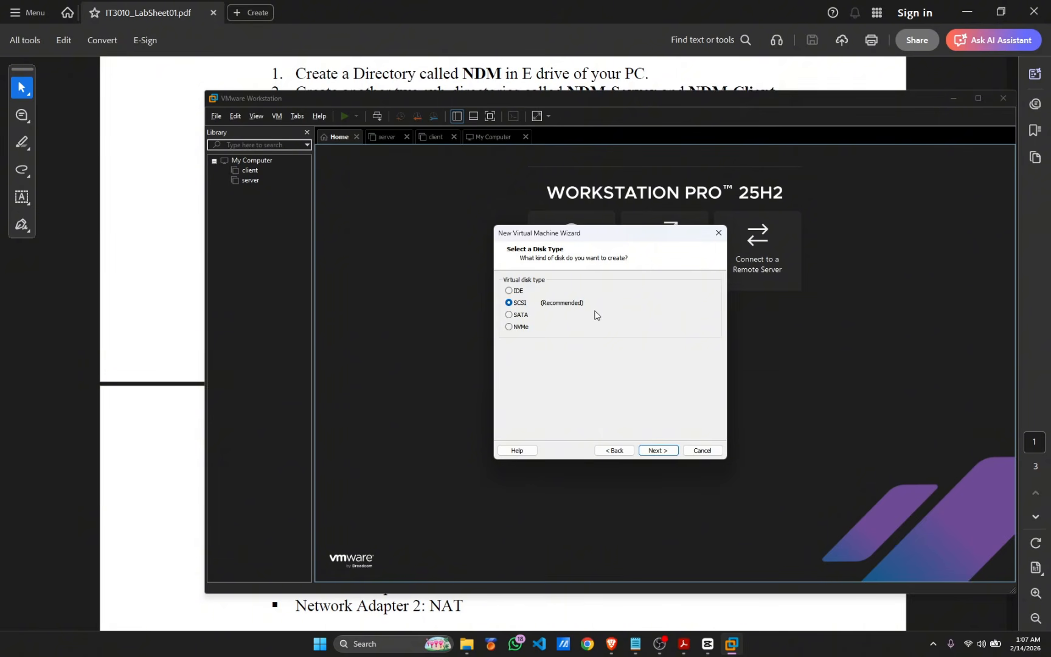
Keep the SCSI disk type and create a new 20 GB split virtual disk
click(654, 451)
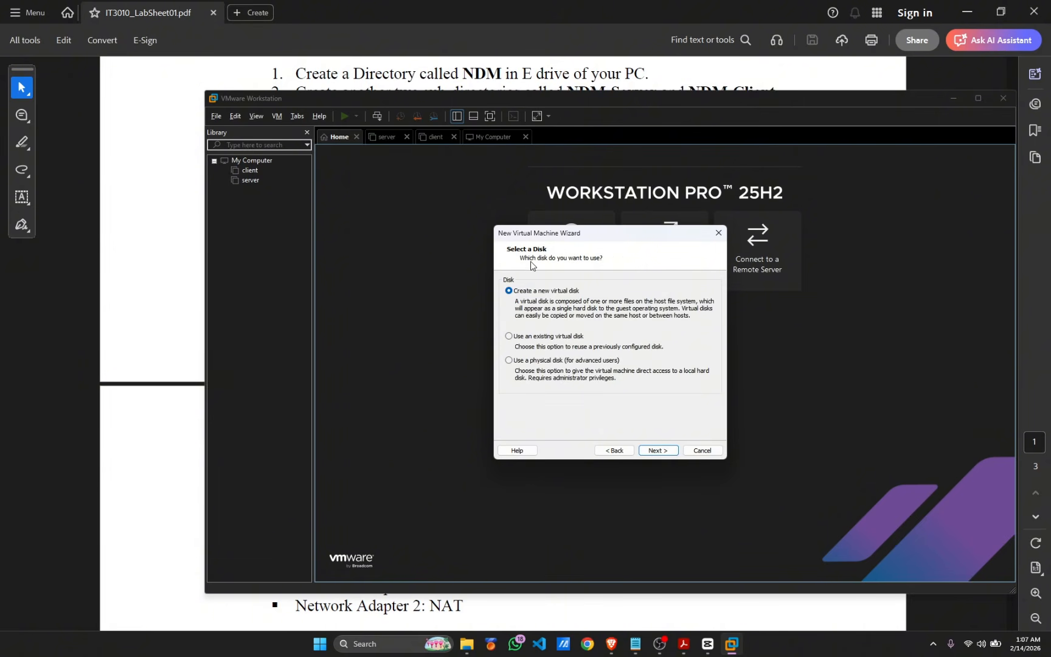
click(658, 451)
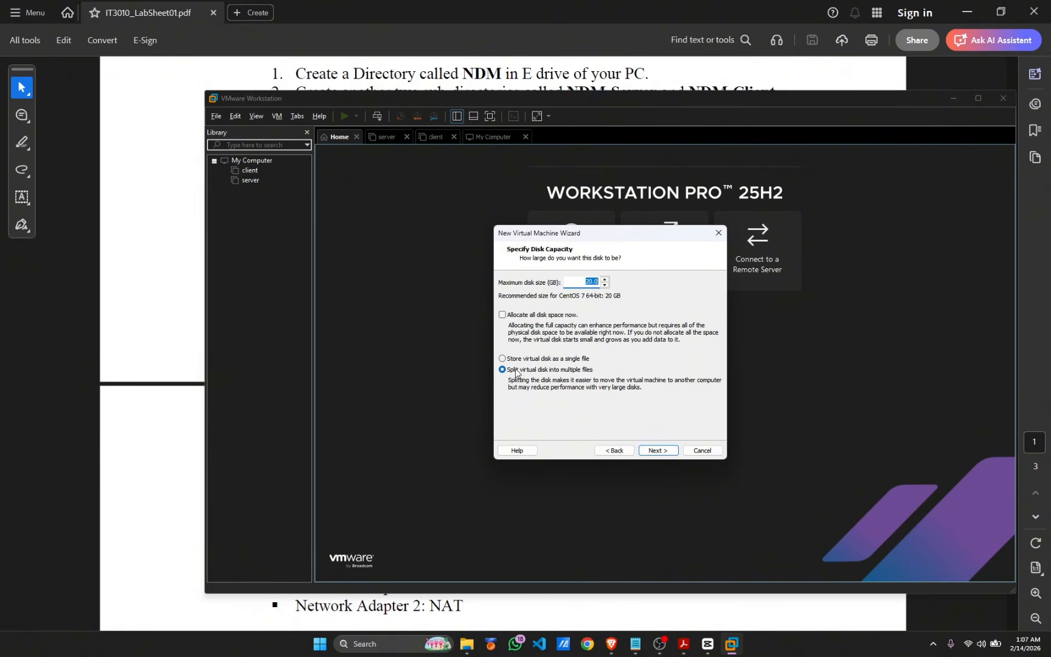
click(656, 453)
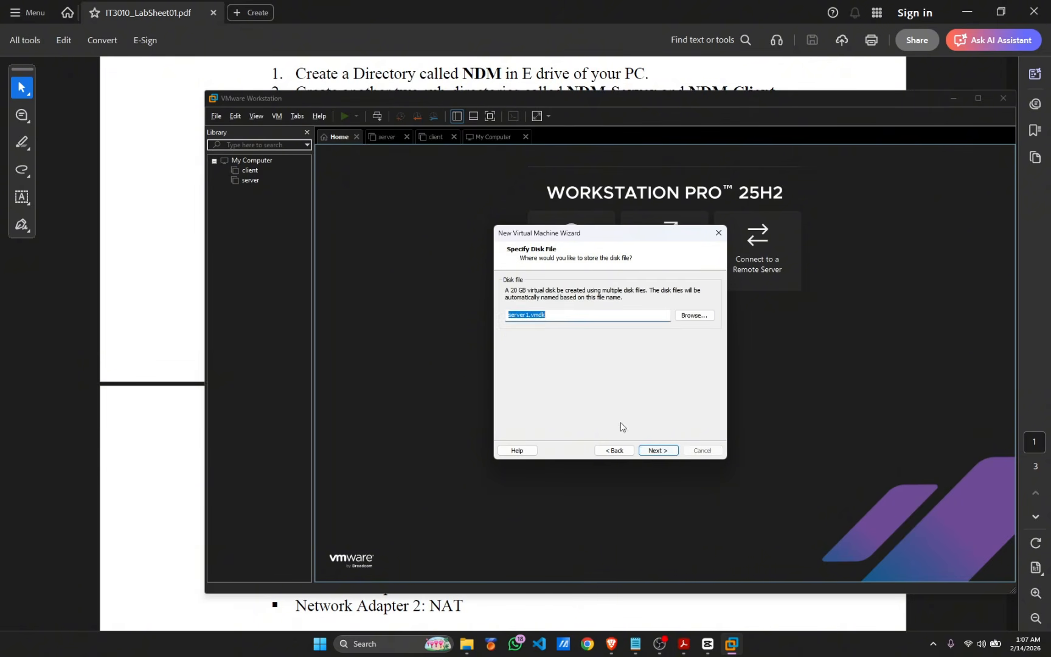
Save the disk file as server1.vmdk in D:\Random\NDM\NDM-Server and reach the summary
click(694, 315)
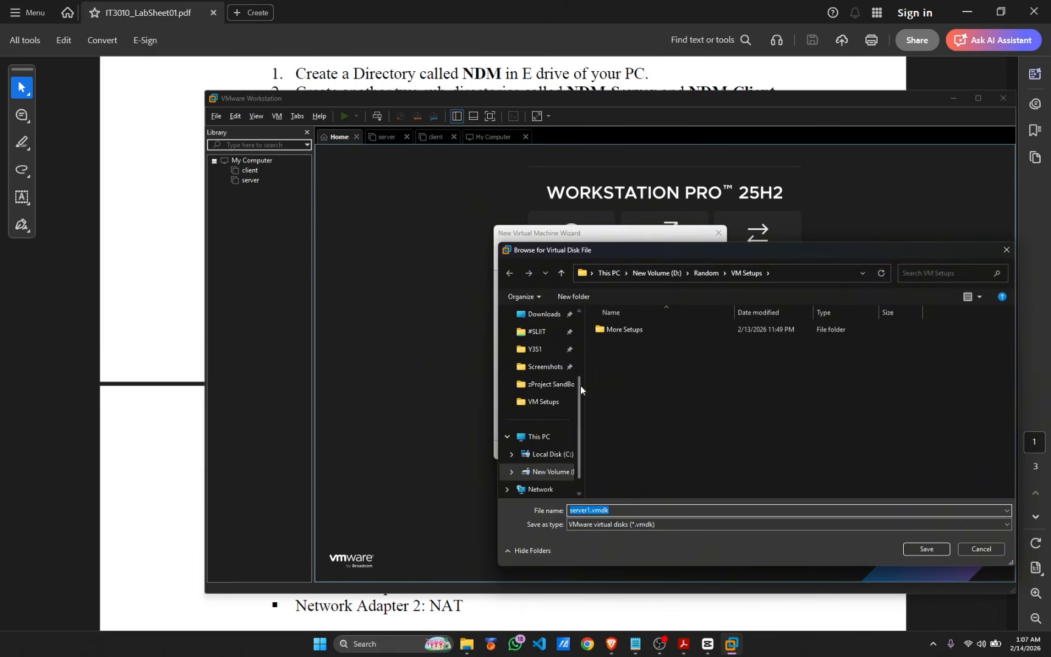
click(550, 471)
double_click(640, 422)
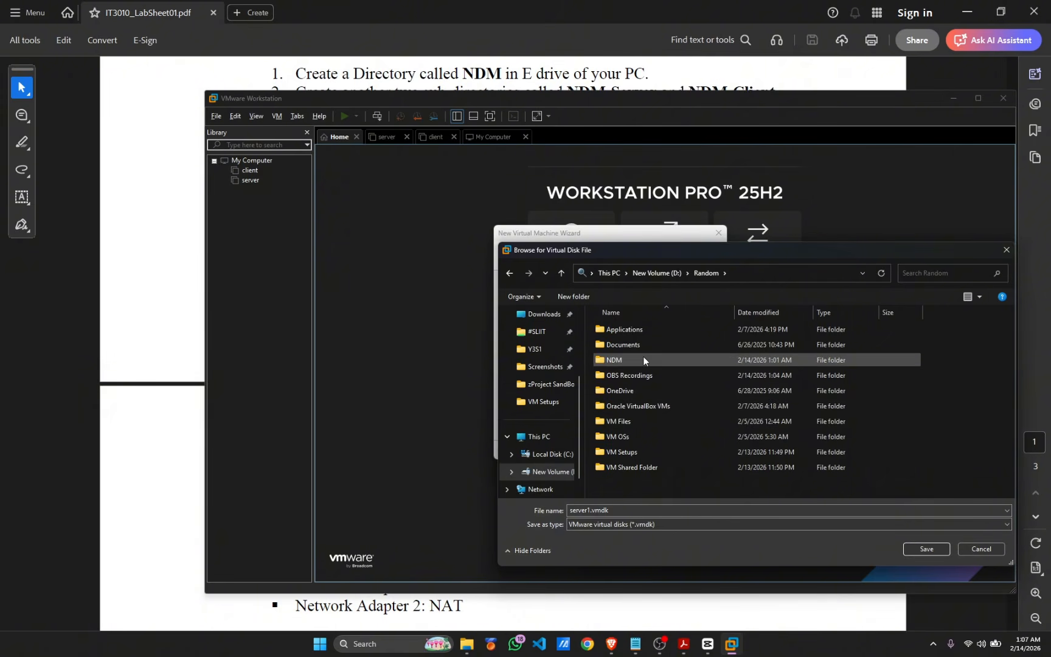
double_click(635, 360)
double_click(651, 344)
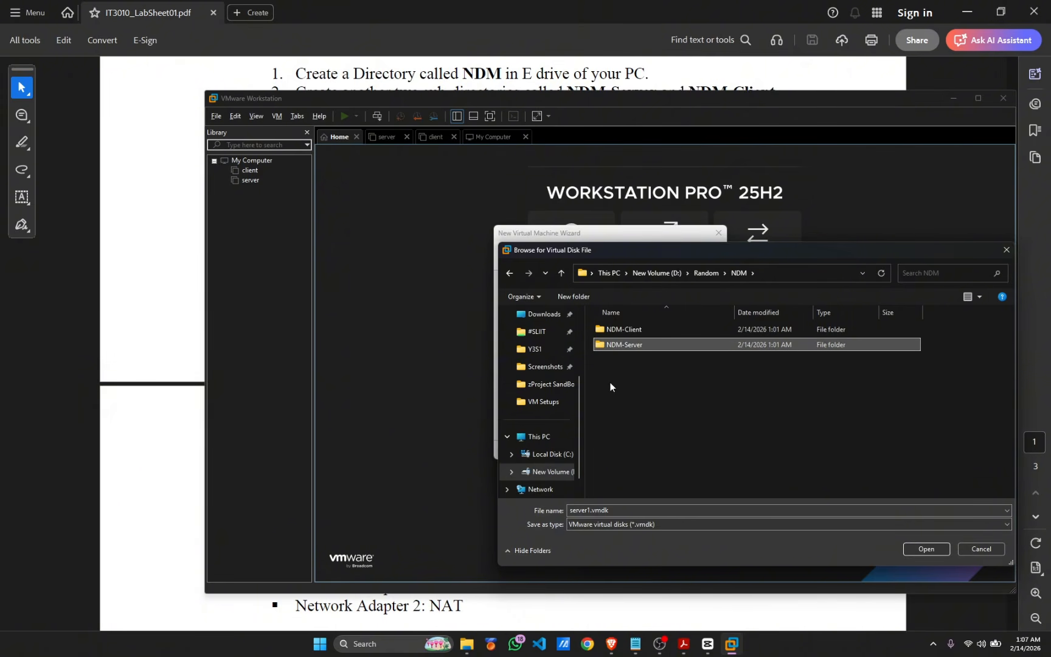
click(923, 549)
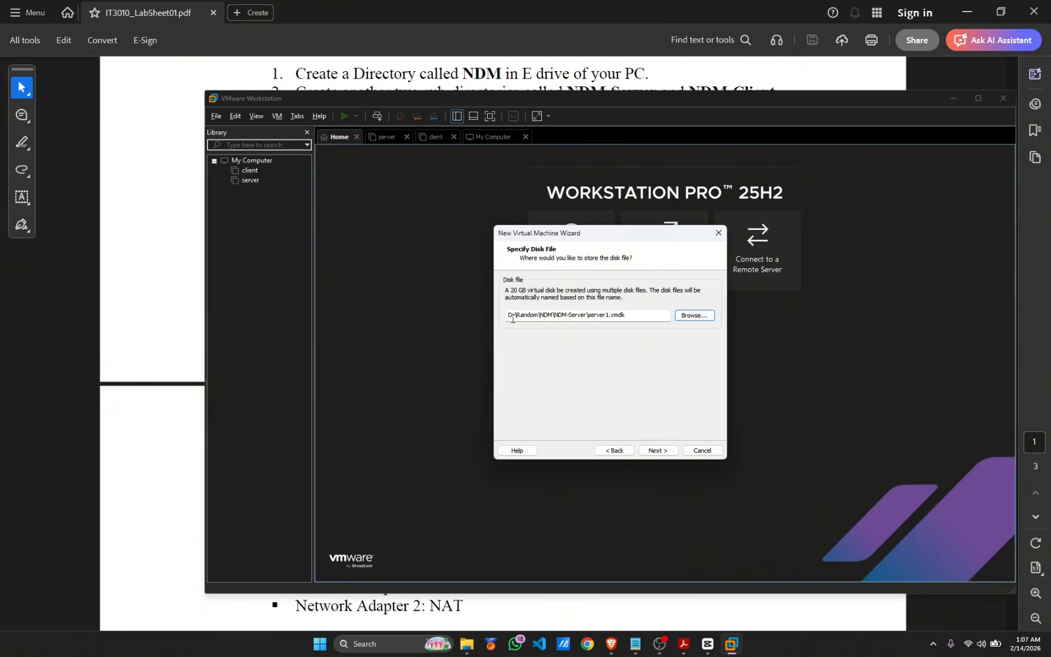
click(658, 450)
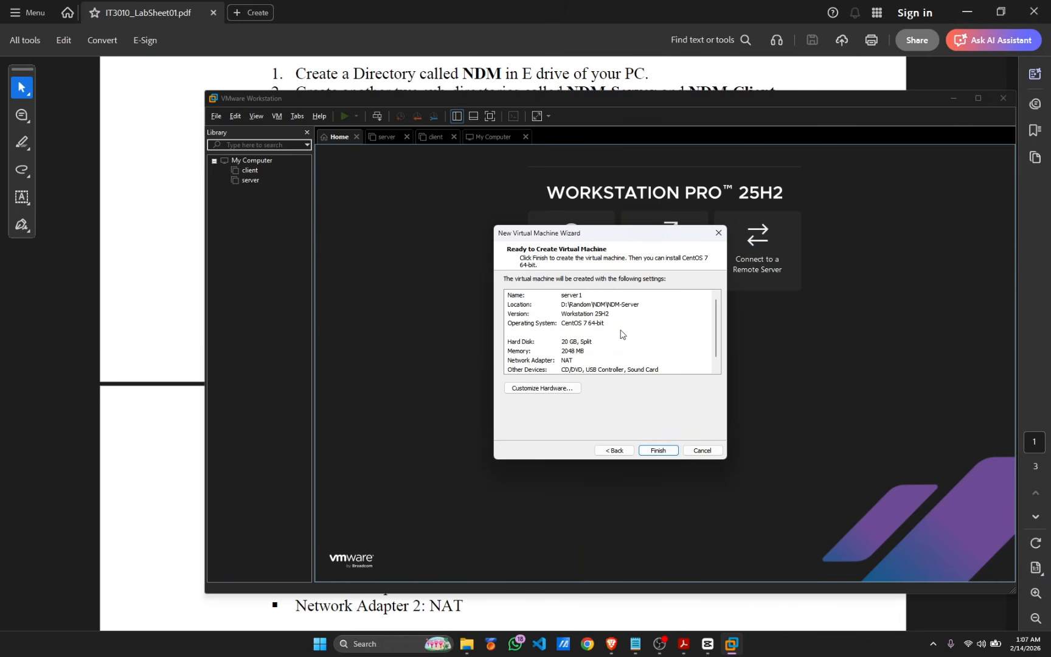
Finish the wizard to create server1 with 2 GB memory, a 20 GB disk and NAT
scroll(599, 361, down, 1)
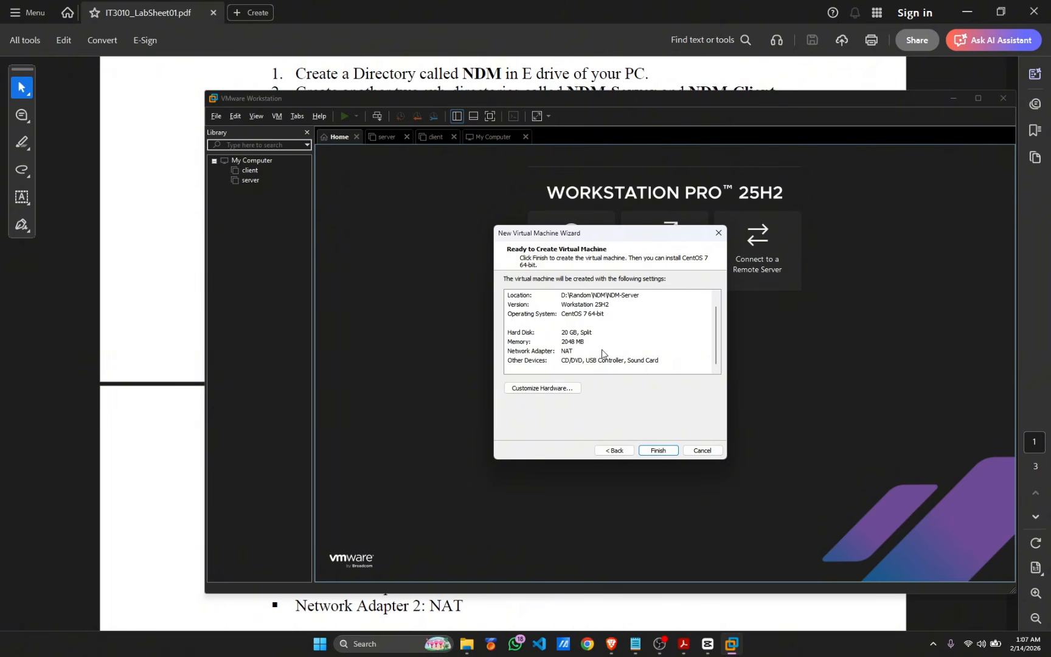
click(657, 450)
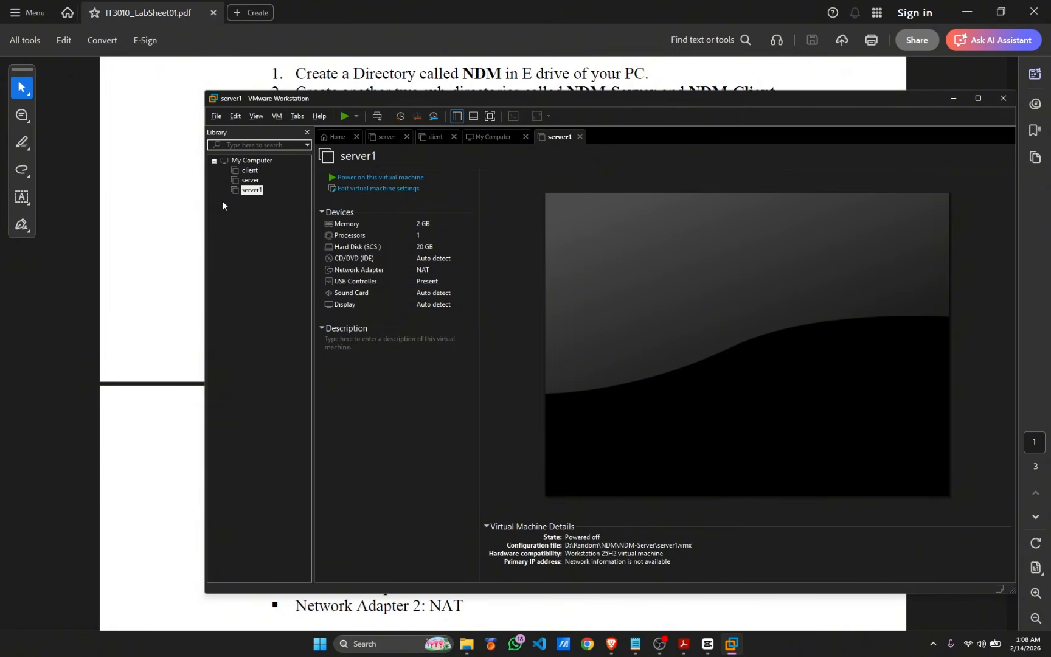
Find the 'Creating the Client – Specifications' section in the lab sheet, then return to VMware
click(189, 214)
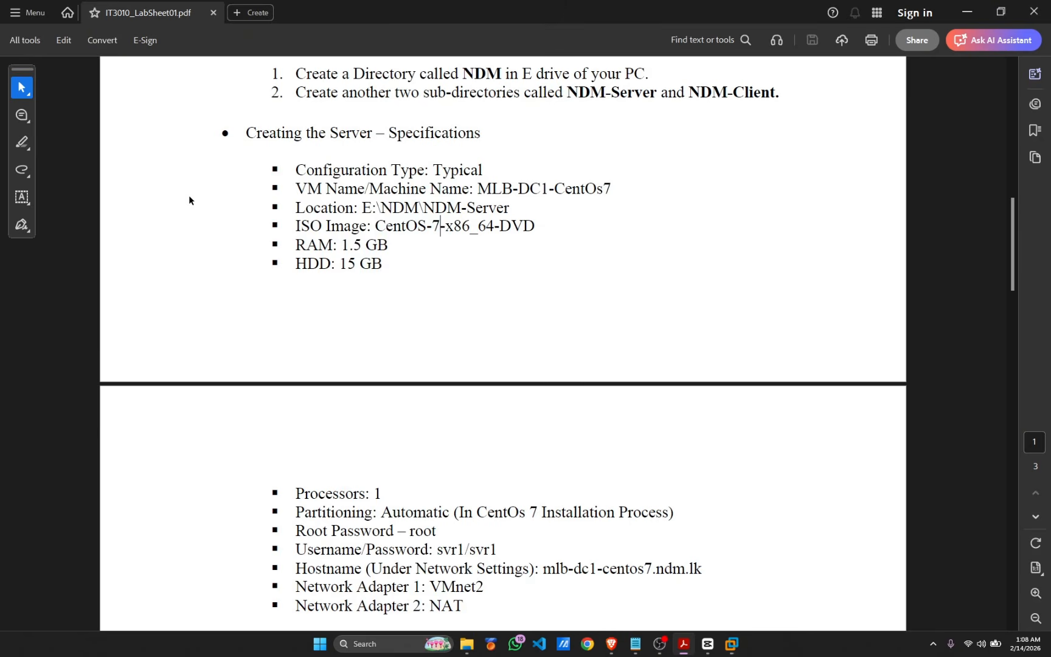
scroll(389, 244, down, 5)
scroll(412, 256, down, 1)
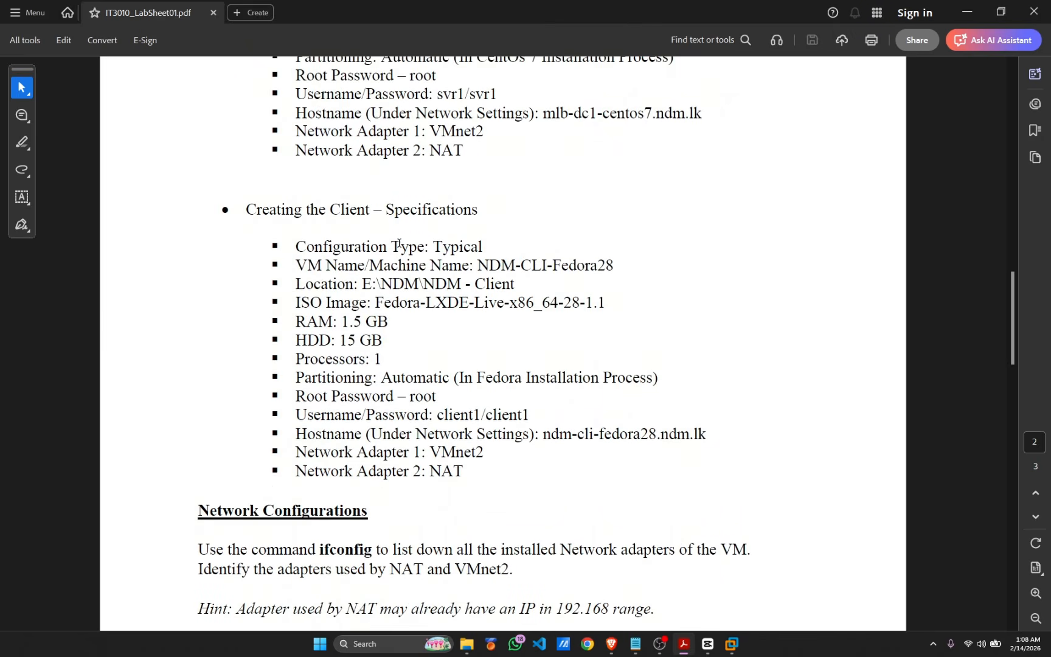
scroll(399, 242, up, 3)
drag(246, 314, 478, 314)
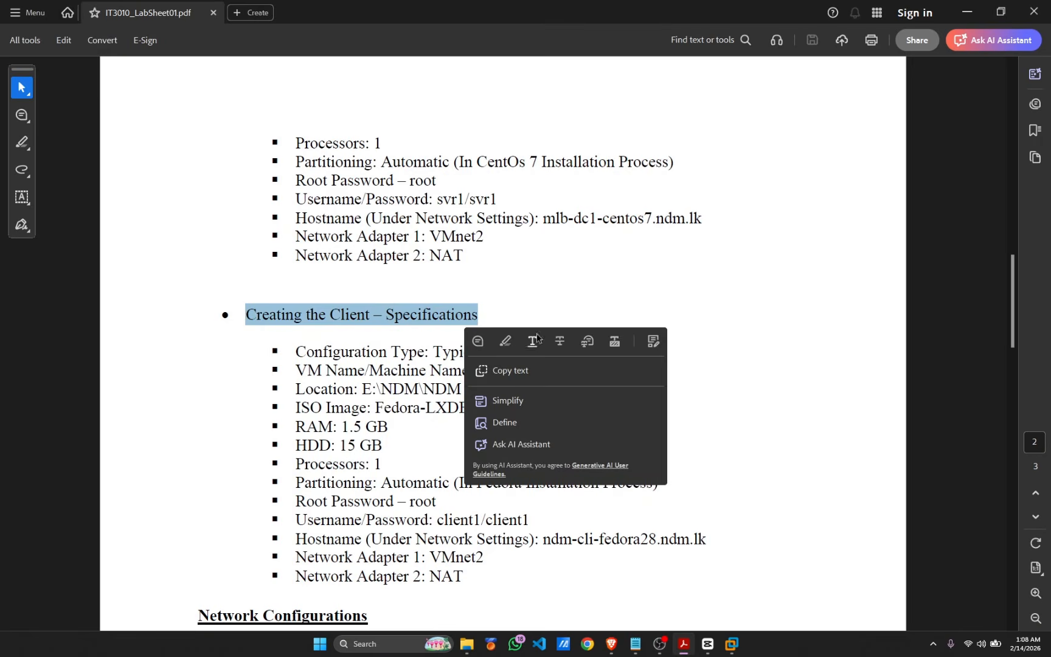
click(600, 309)
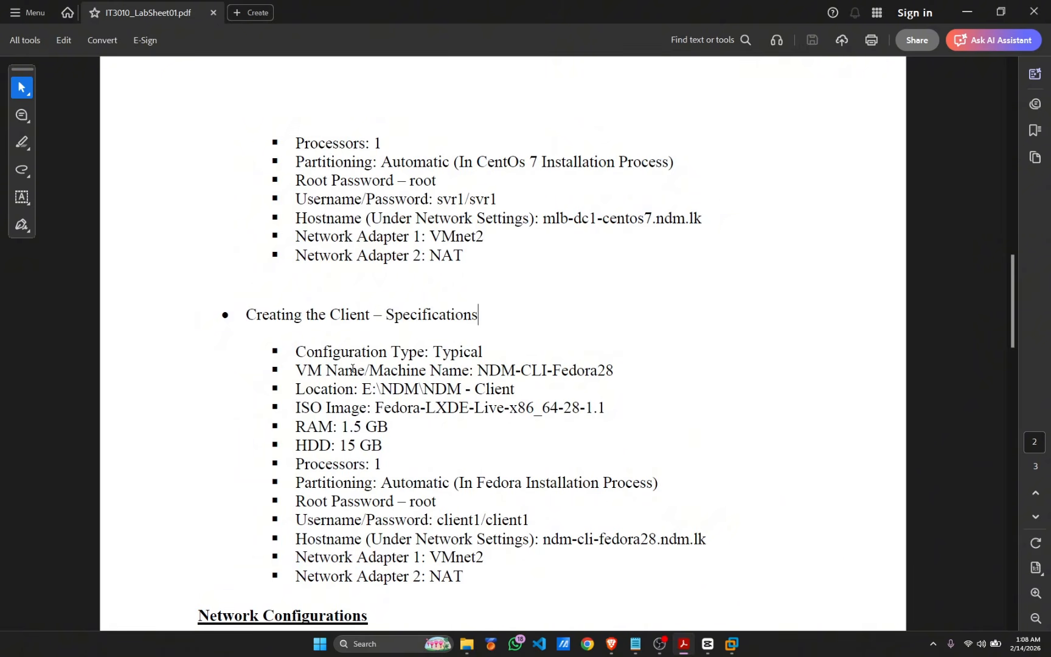
key(alt+Tab)
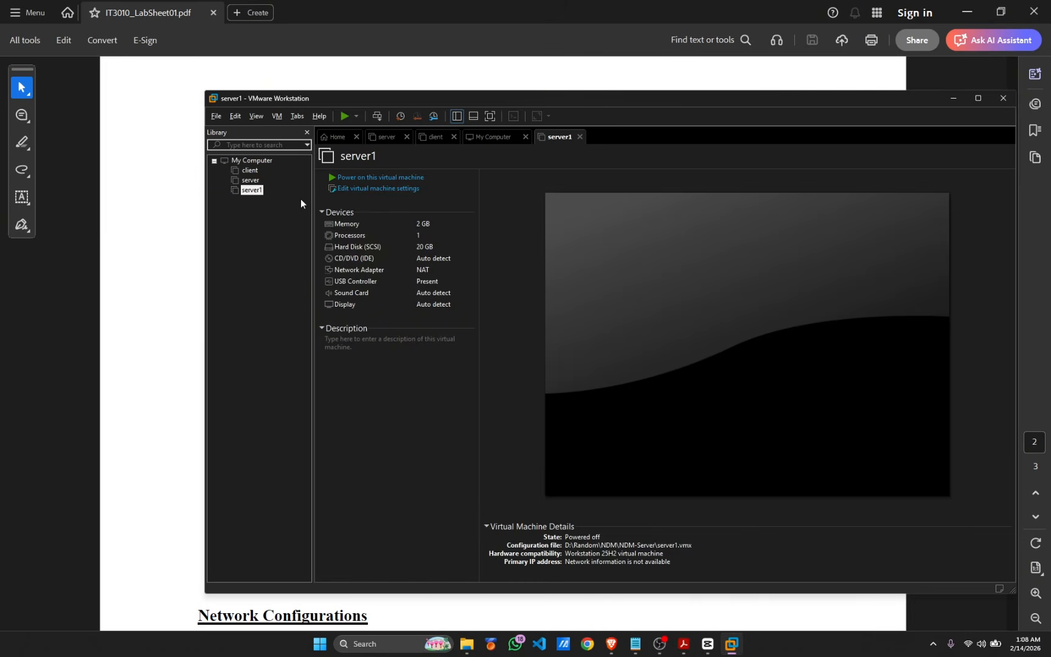
From the Home page, start a Custom new VM keeping Workstation 25H2 compatibility
click(333, 138)
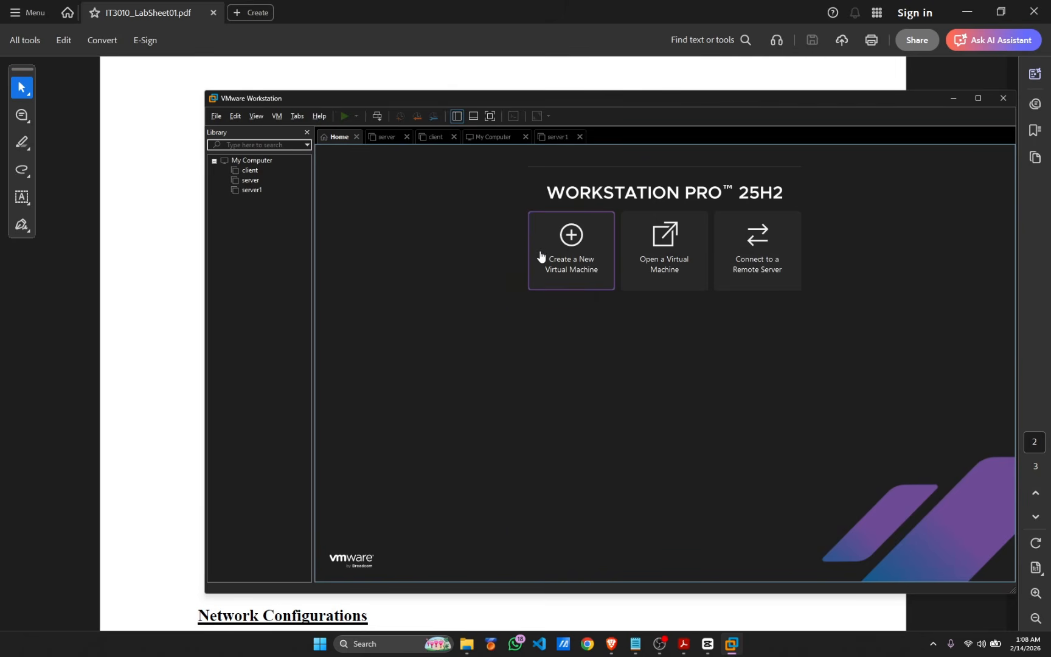
click(558, 283)
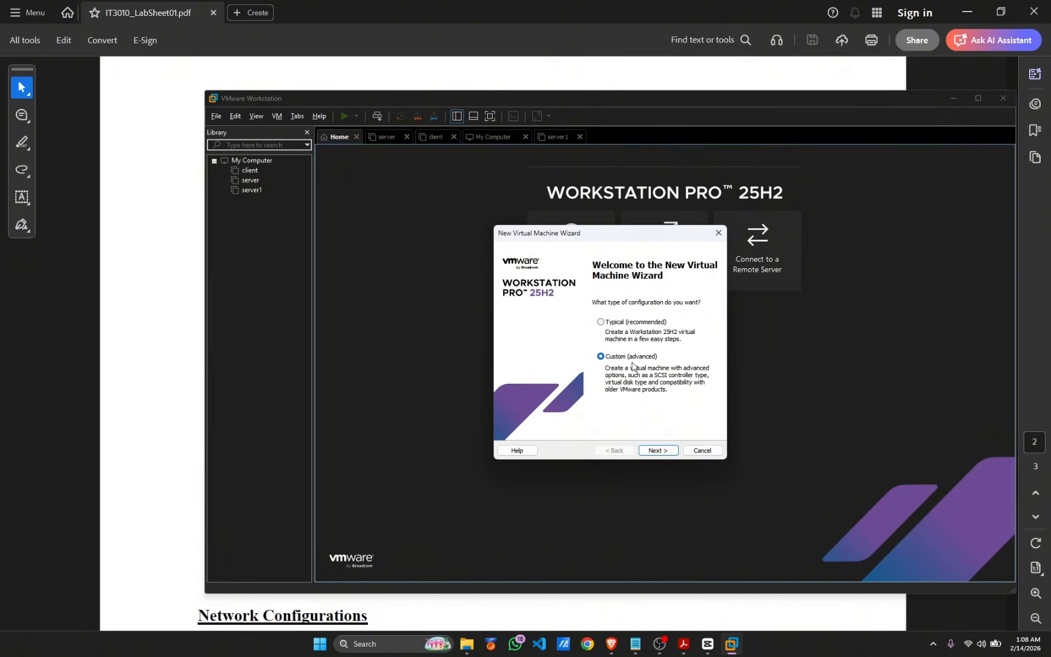
click(655, 448)
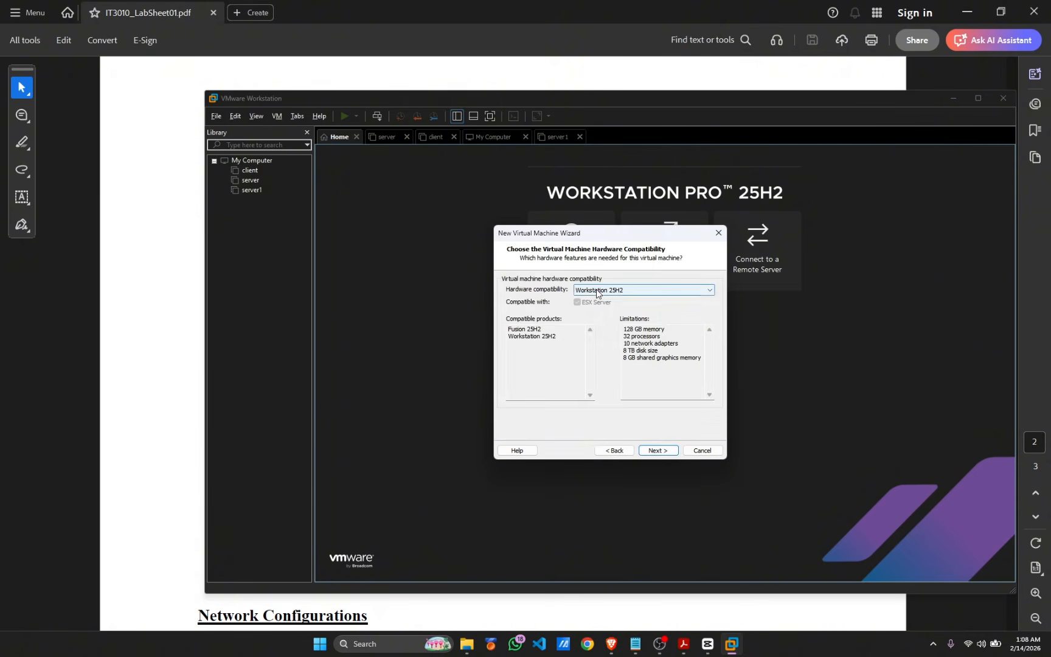
click(587, 290)
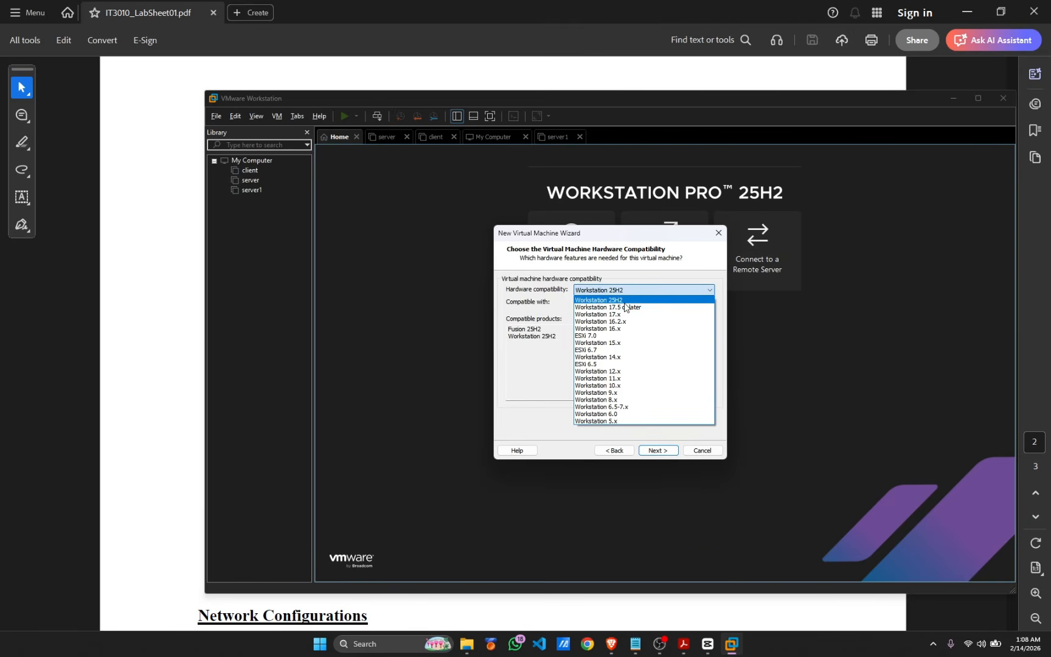
click(620, 301)
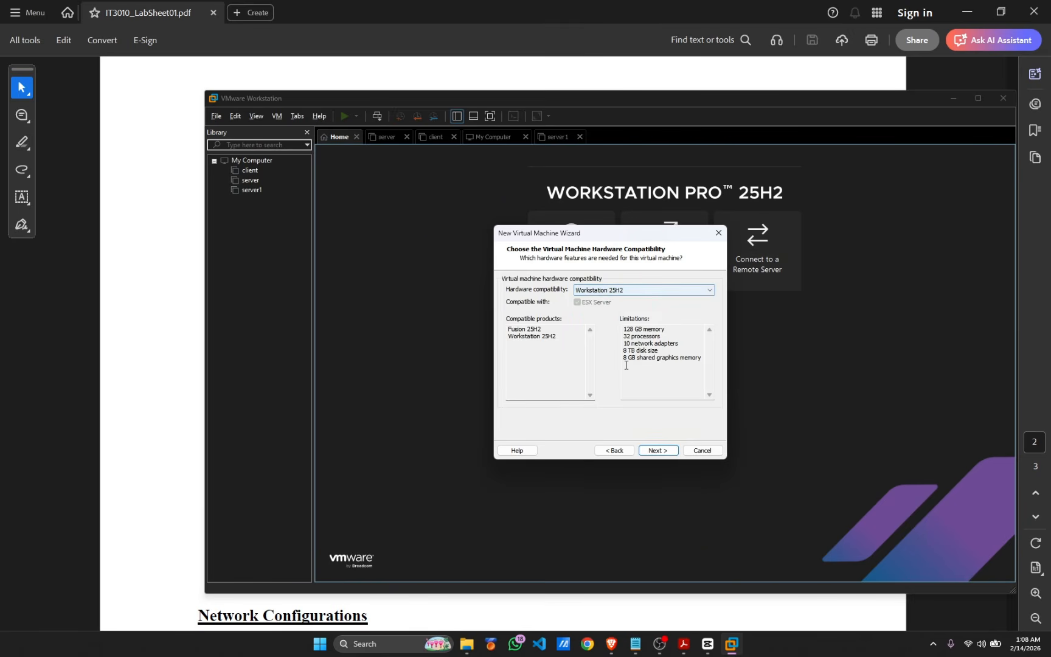
click(664, 454)
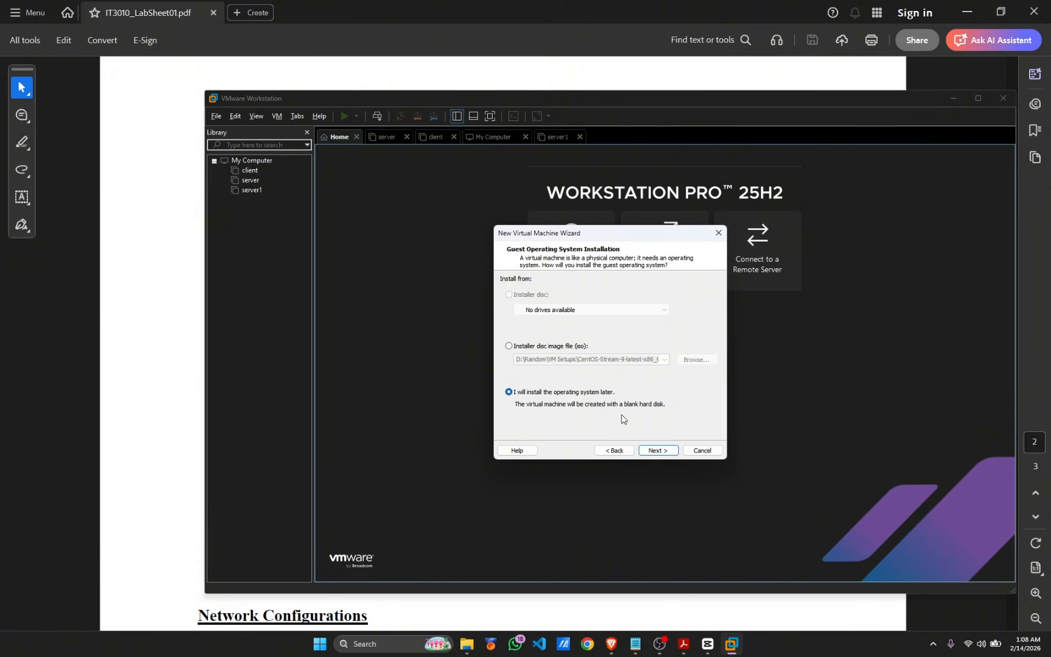
Choose to install the OS later and set the guest to Linux, Fedora 64-bit
click(650, 450)
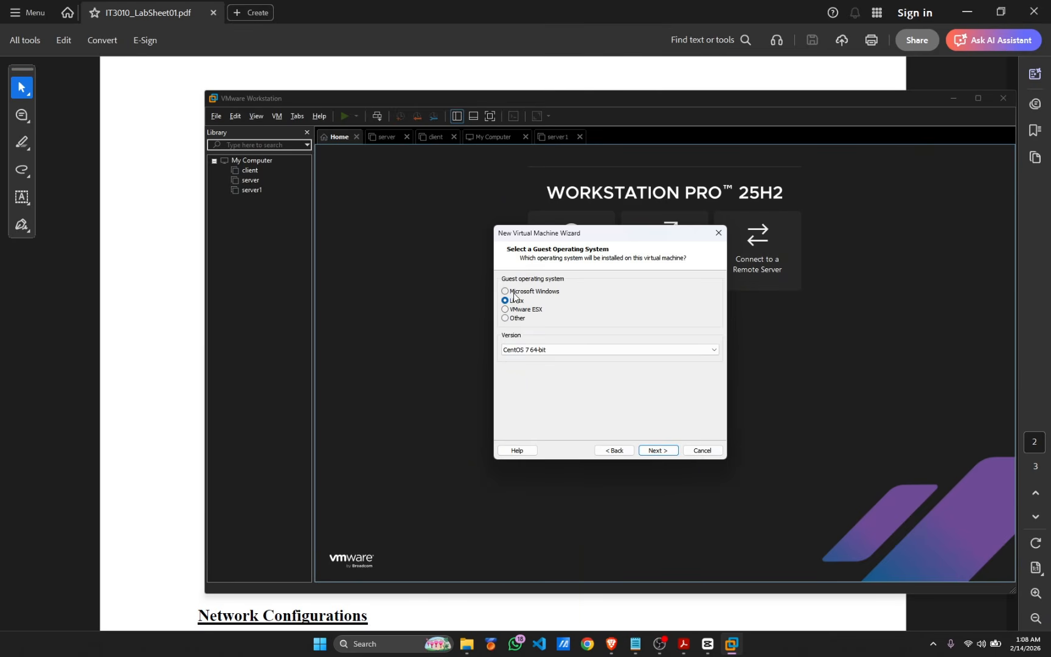
click(520, 349)
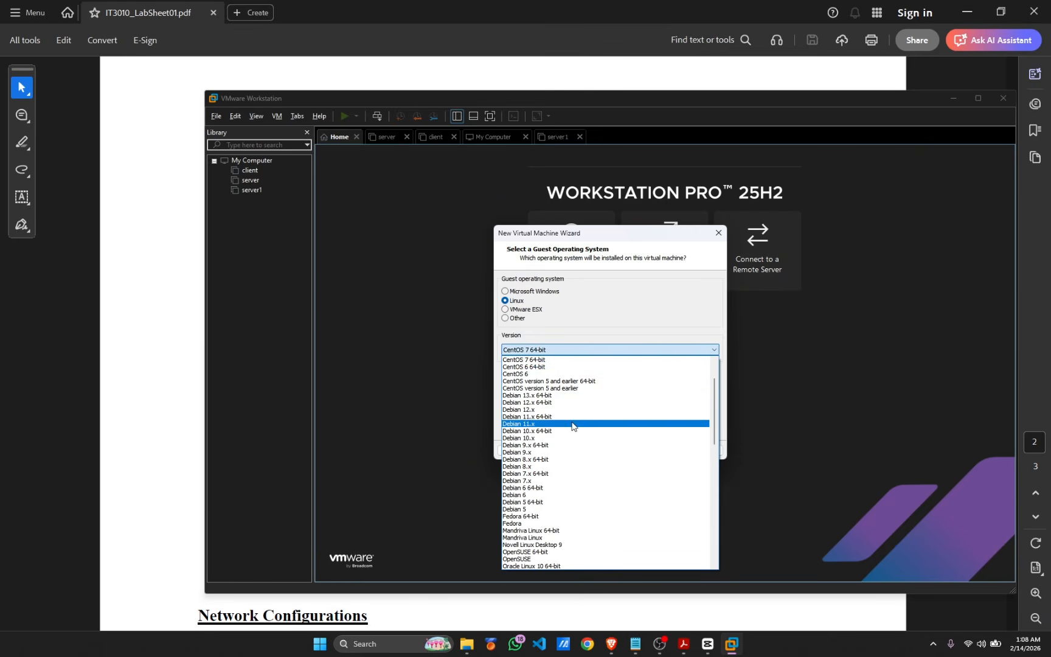
scroll(572, 426, down, 7)
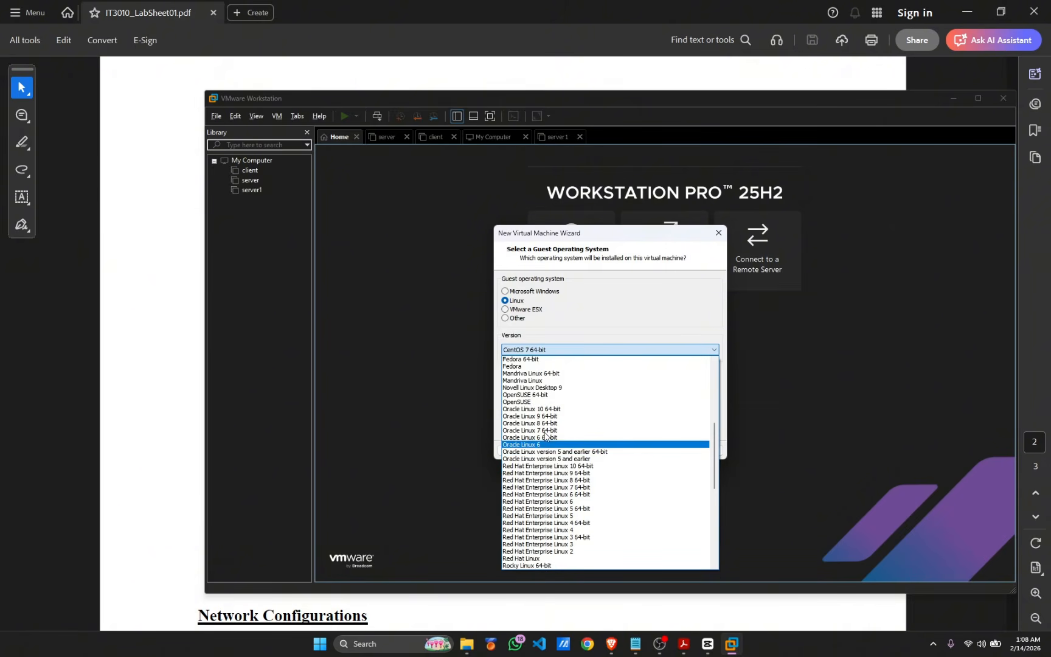
scroll(546, 435, up, 2)
click(517, 403)
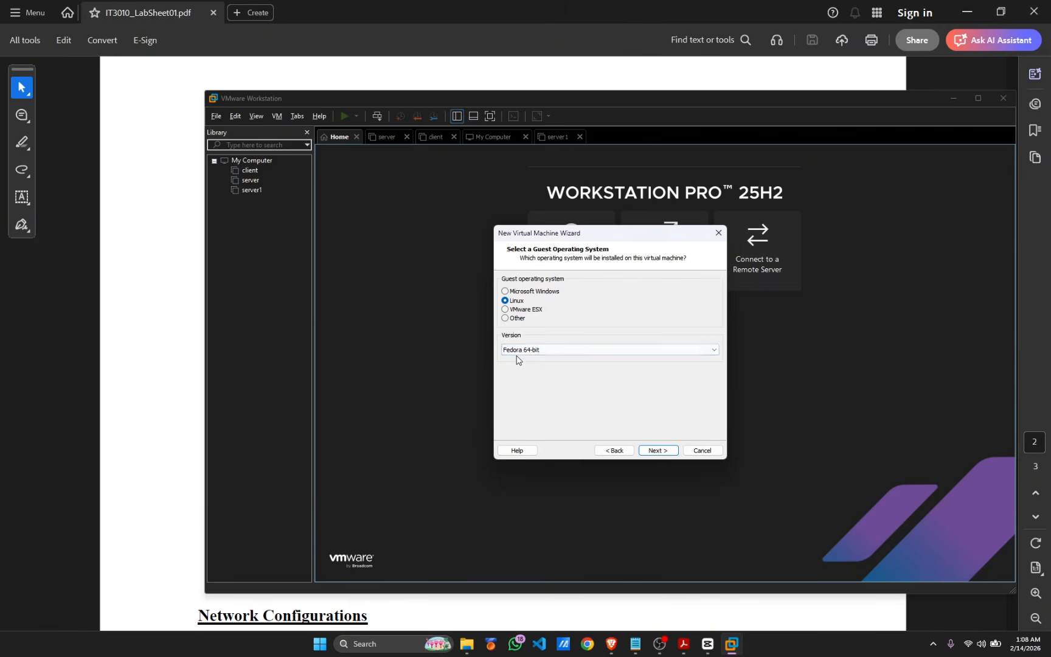
Name the VM client1 and set its location to D:\Random\NDM\NDM-Client
click(653, 451)
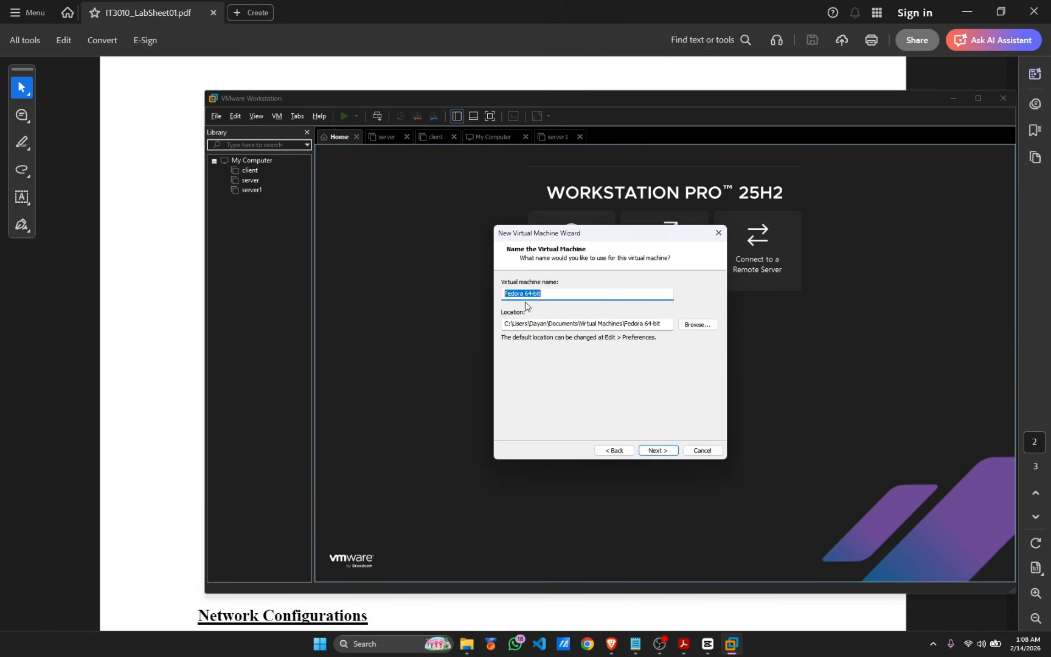
text(client1)
click(693, 324)
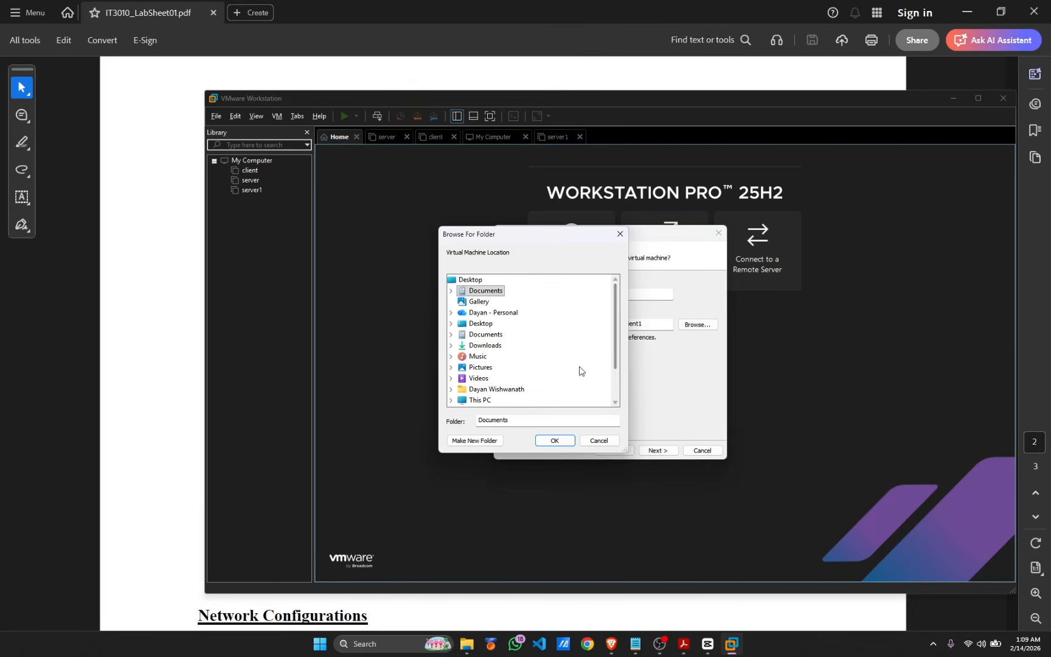
scroll(580, 369, down, 2)
click(450, 356)
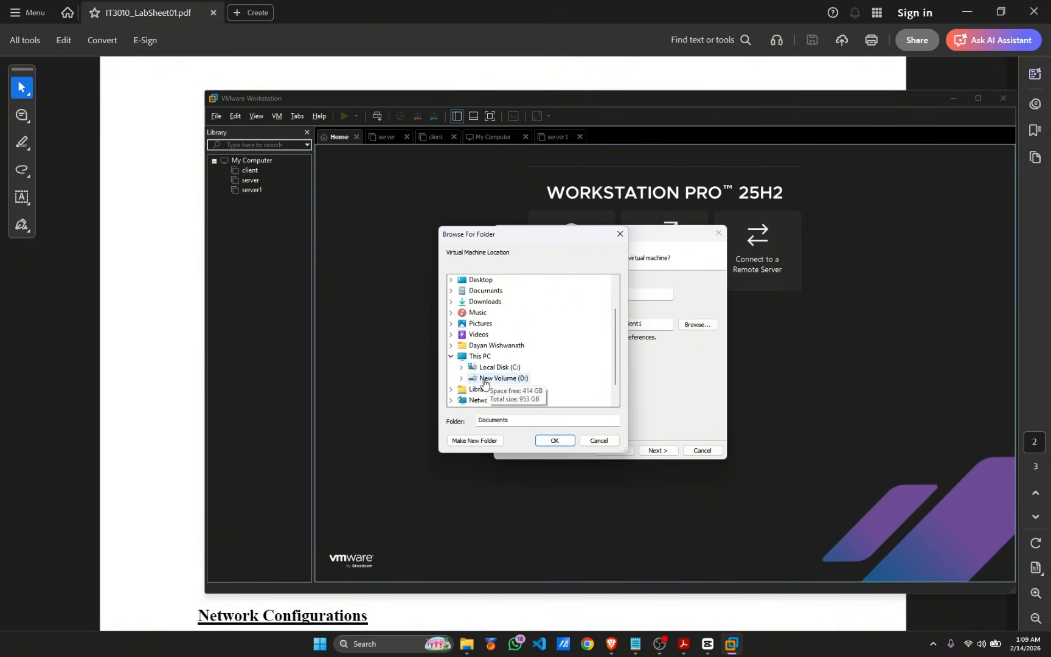
double_click(487, 383)
double_click(500, 379)
double_click(507, 324)
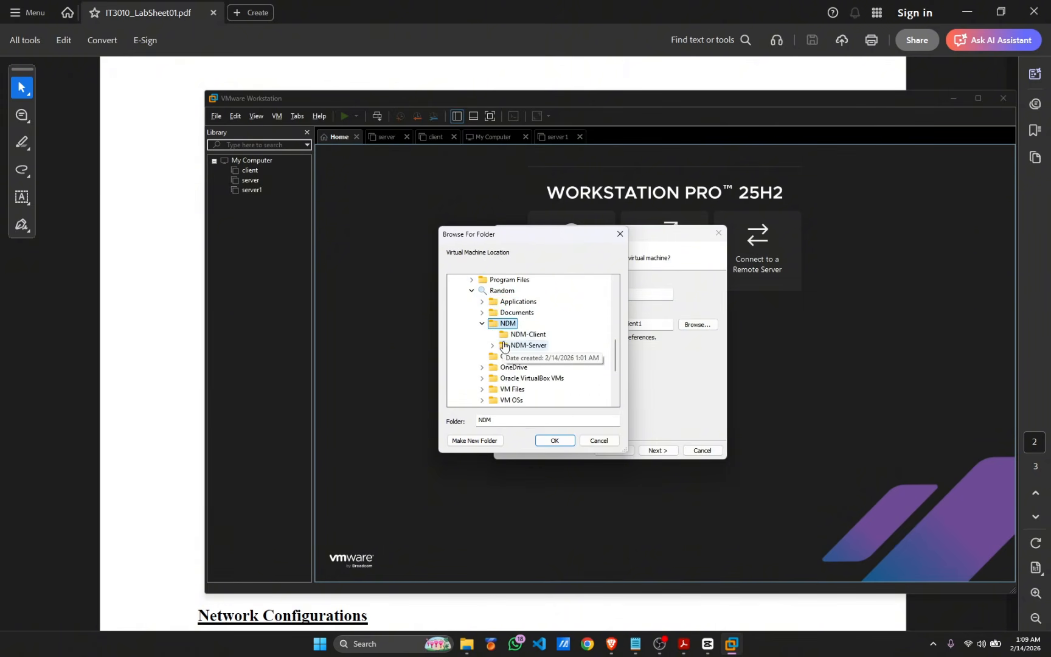
click(528, 334)
click(555, 440)
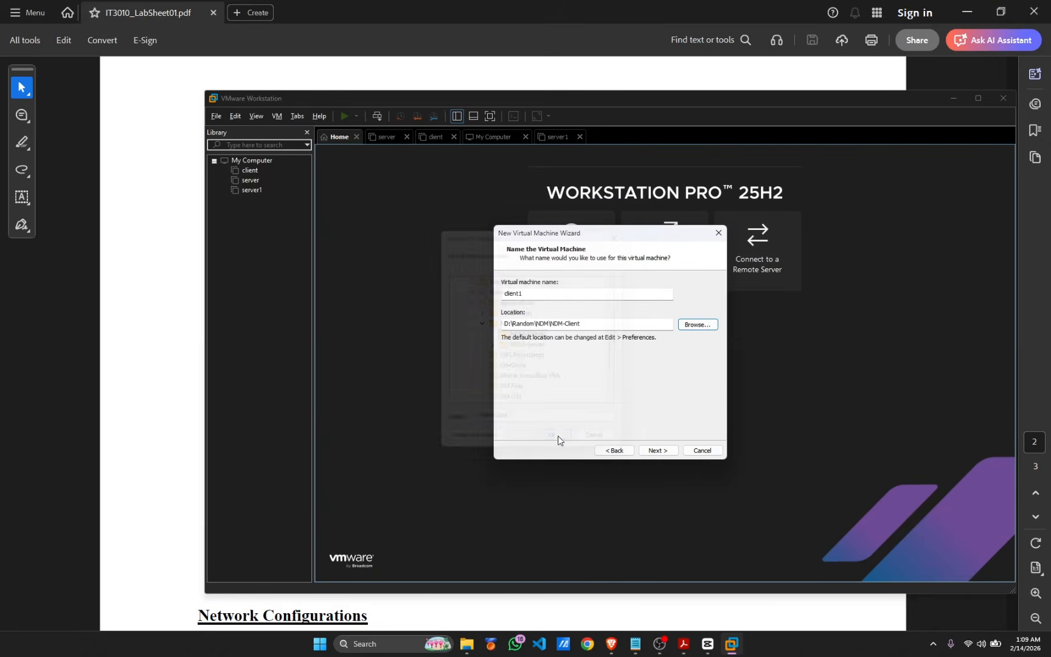
Use 1 processor, 2048 MB memory, NAT, LSI Logic, NVMe and a new 20 GB split disk
click(658, 449)
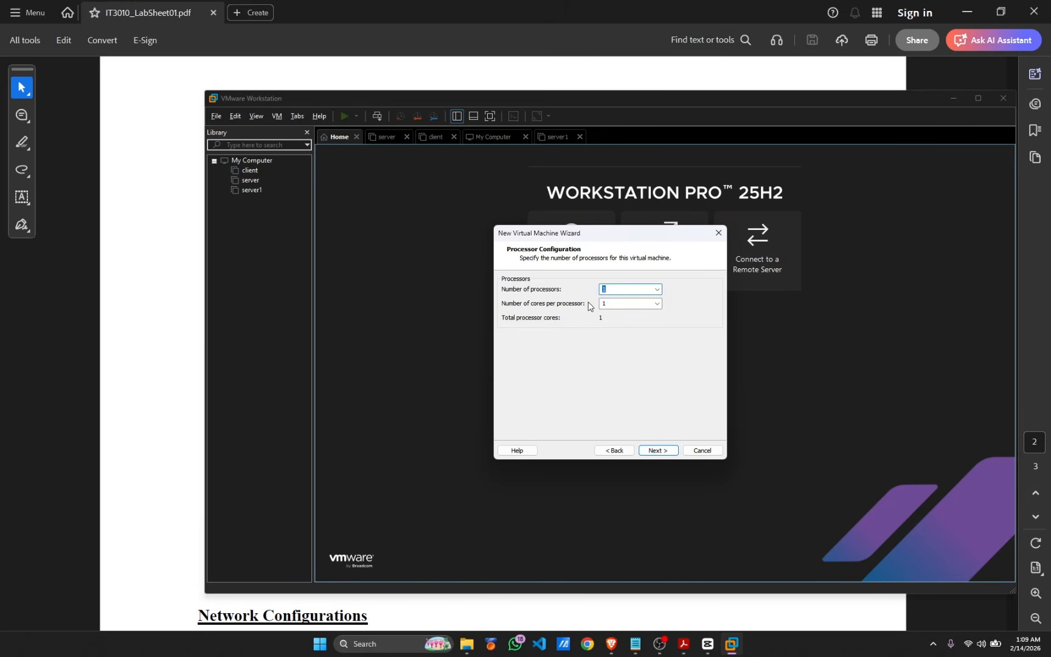
click(658, 450)
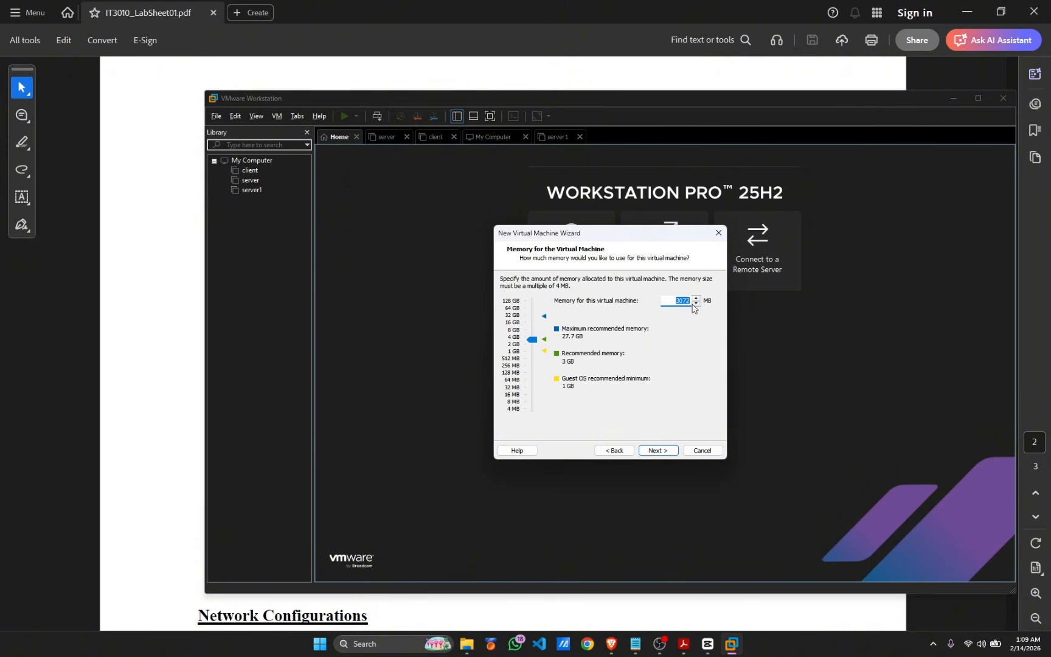
text(2048)
click(667, 456)
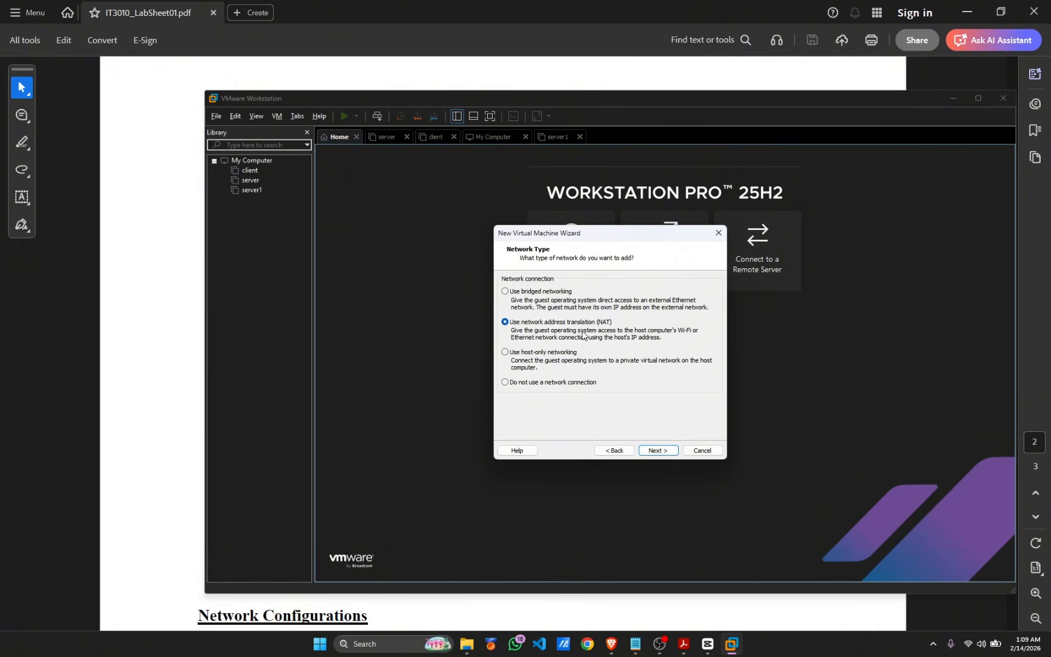
click(658, 450)
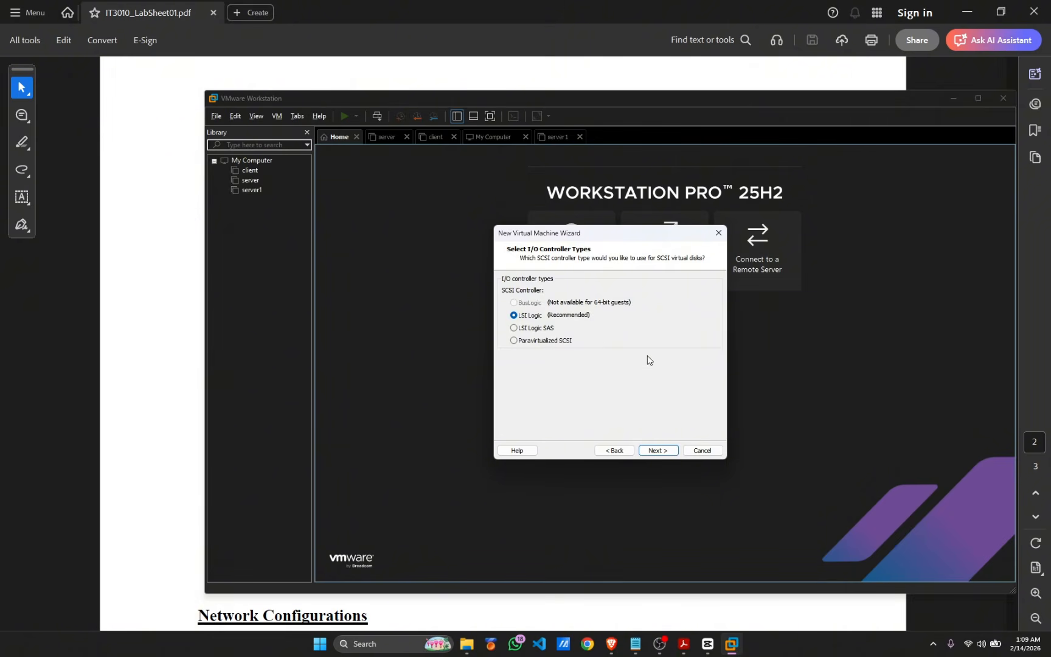
click(657, 451)
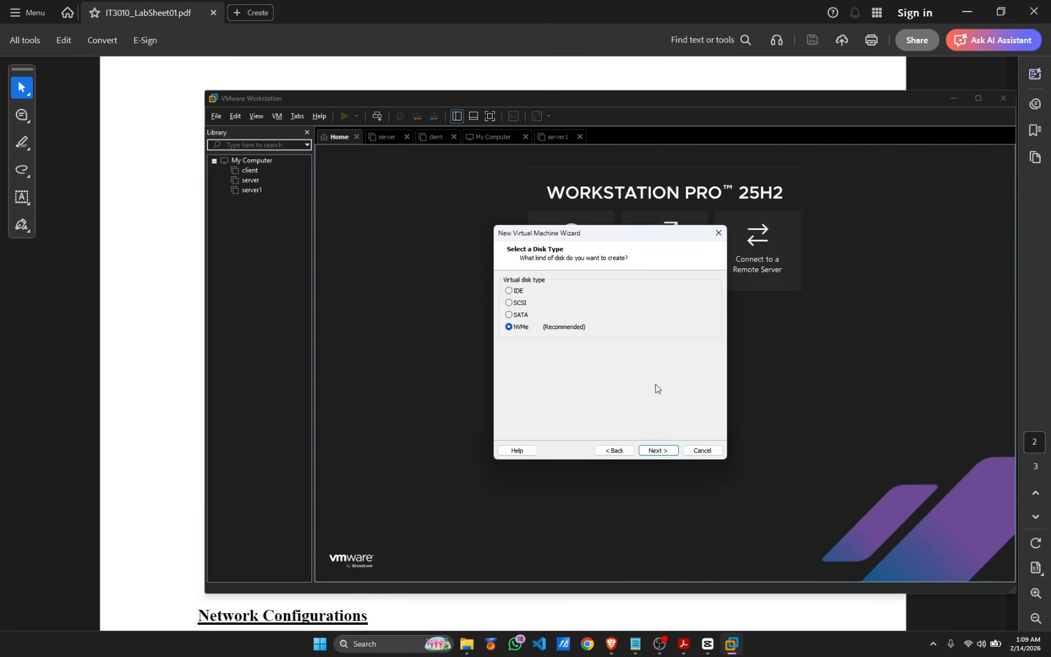
click(652, 453)
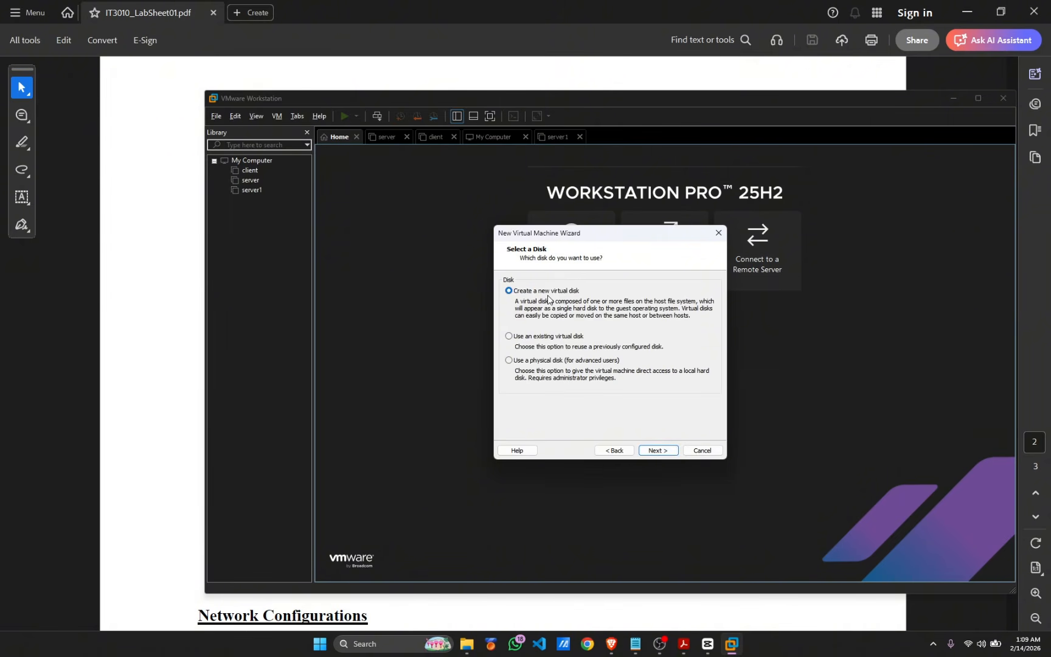
click(660, 451)
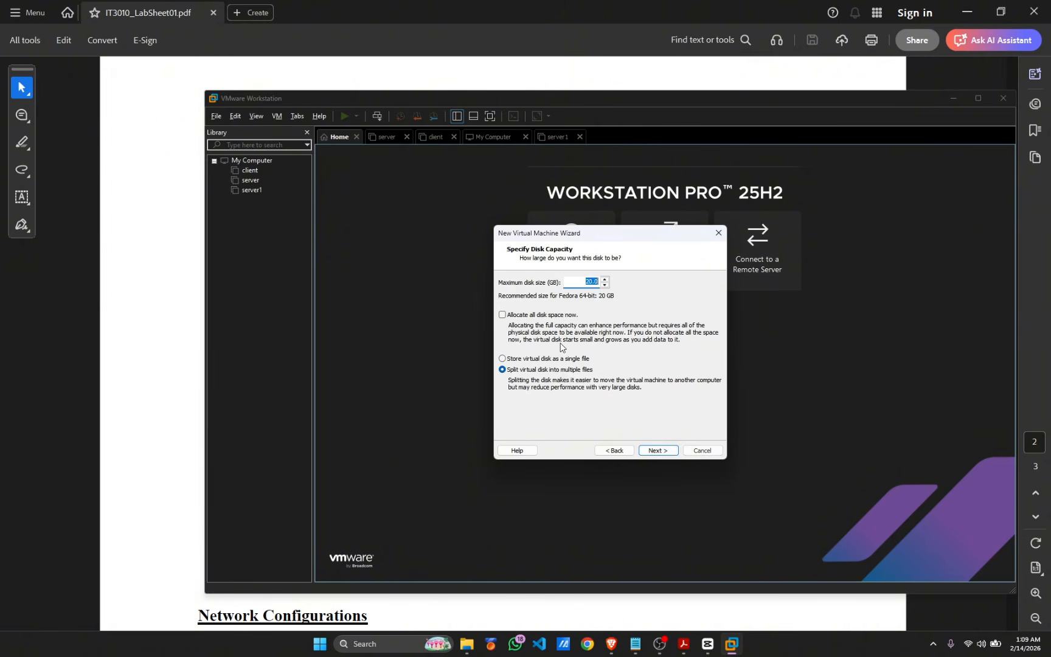
click(656, 450)
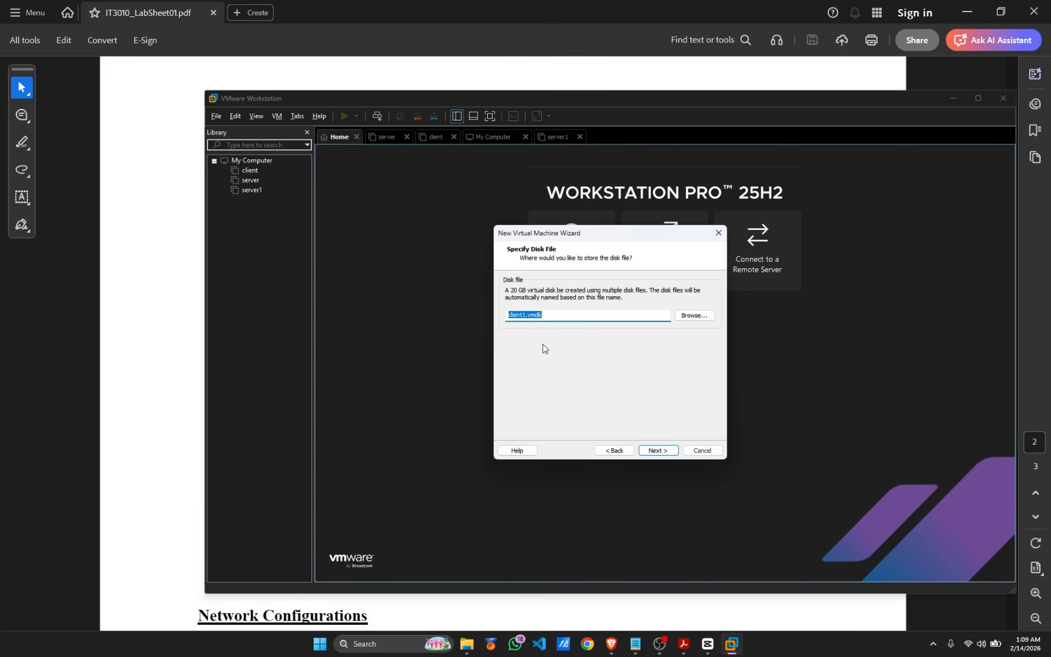
Store client1.vmdk in the NDM-Client folder and review the Ready to Create summary
click(695, 315)
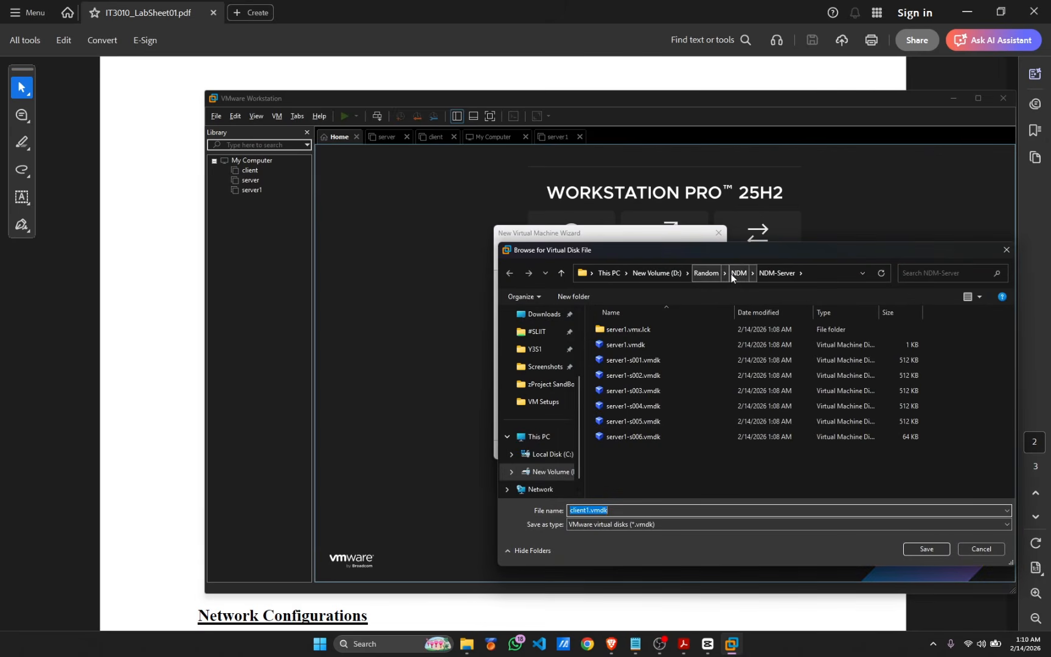
click(546, 472)
double_click(638, 375)
double_click(638, 358)
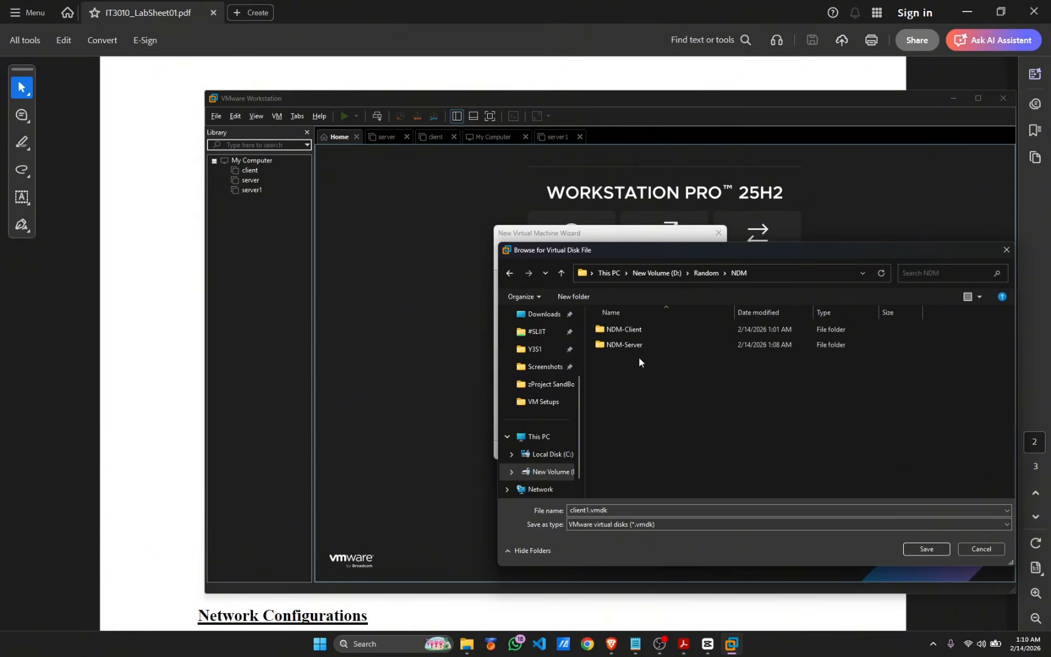
click(654, 327)
click(926, 549)
click(926, 549)
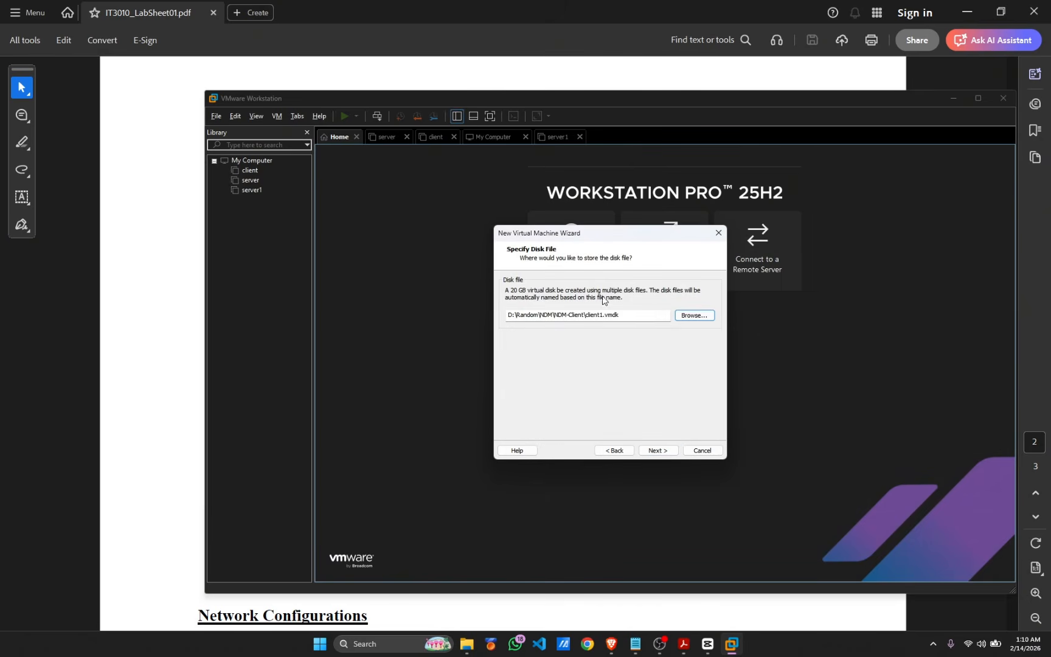
click(658, 450)
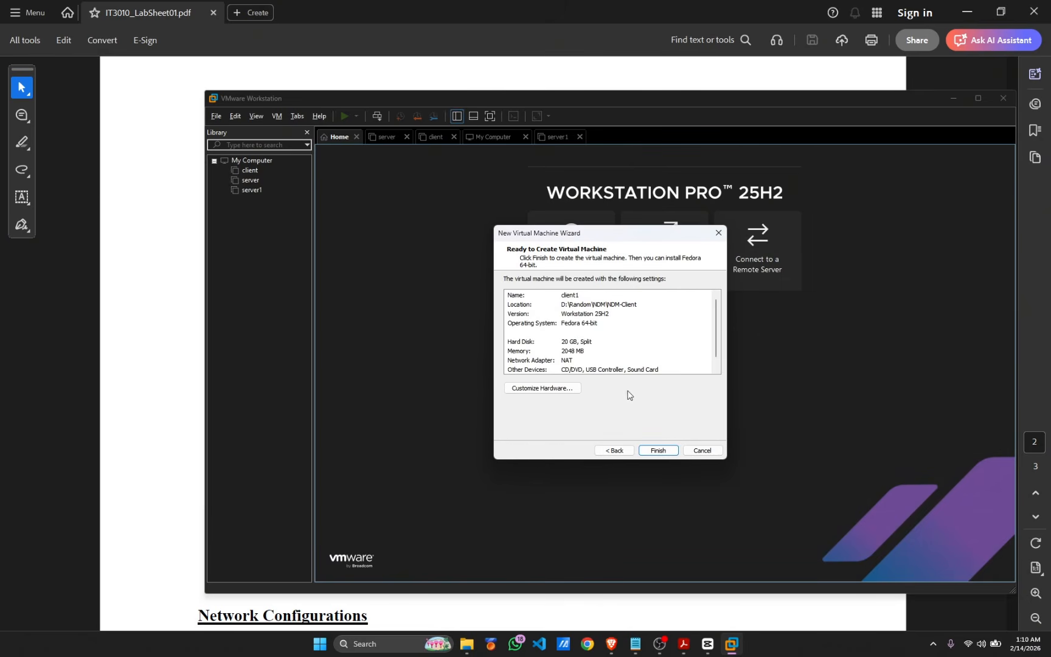
scroll(679, 352, down, 1)
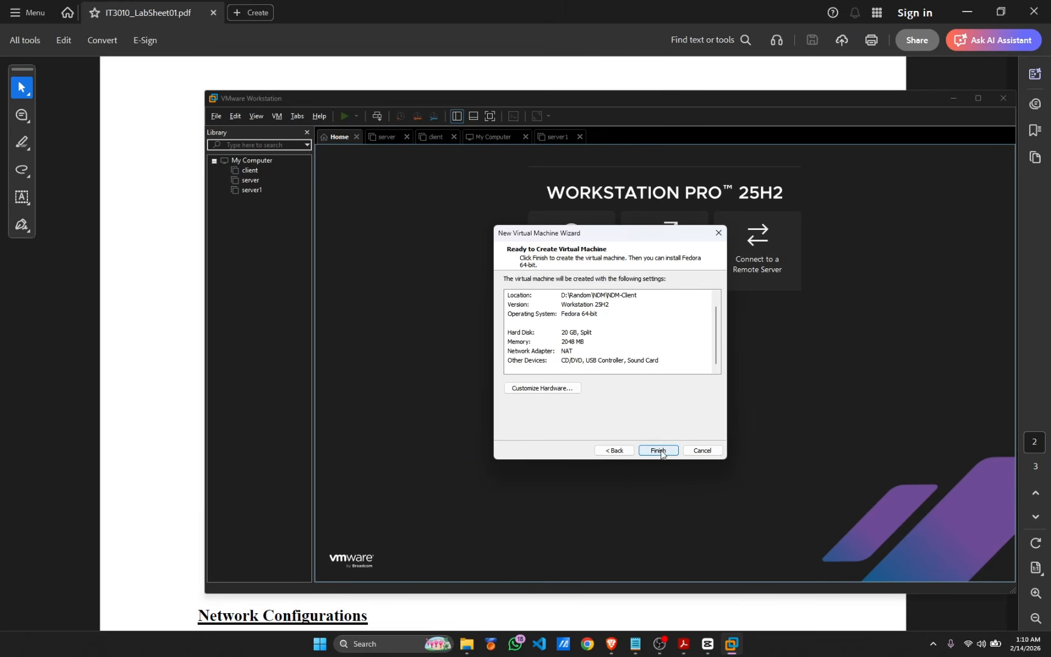
scroll(596, 343, up, 1)
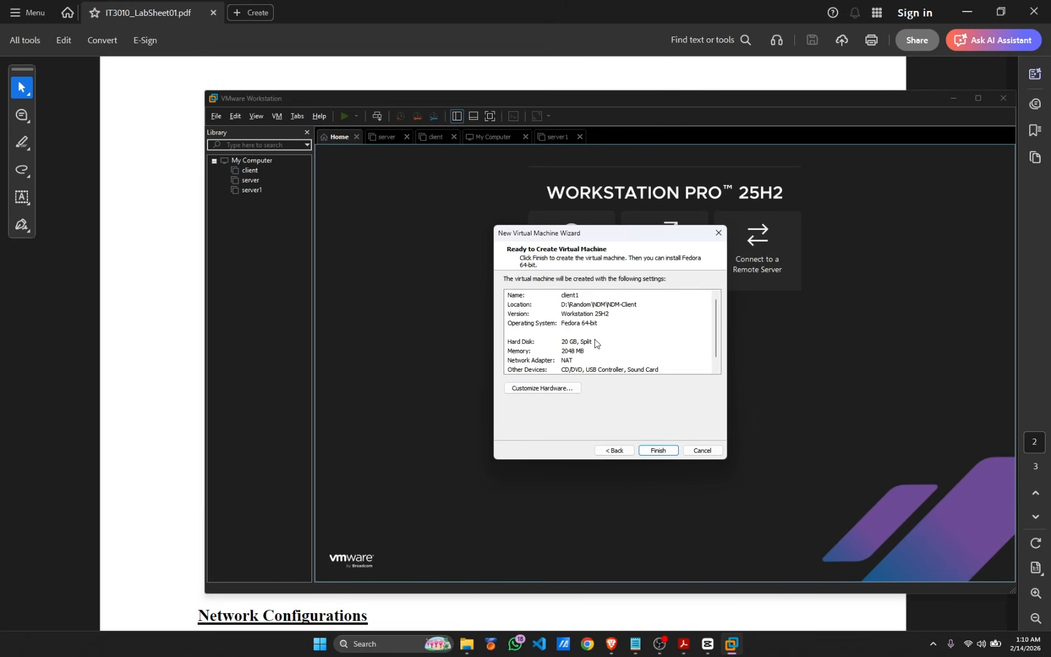
Finish creating client1, then bring up the lab sheet PDF at its specification lists
click(658, 451)
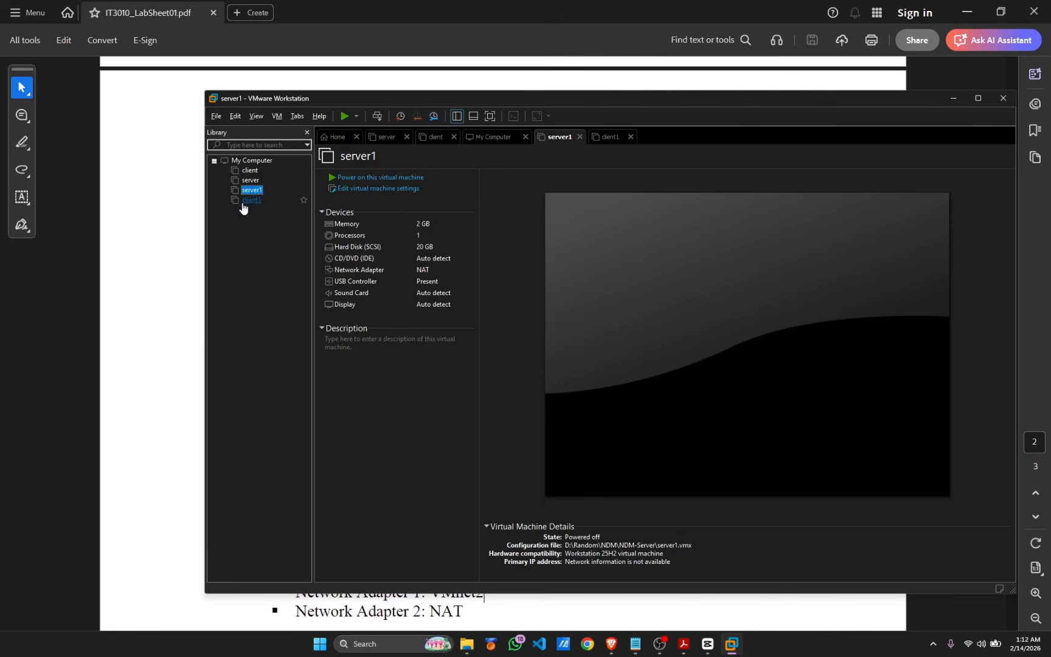
click(150, 240)
scroll(150, 240, up, 8)
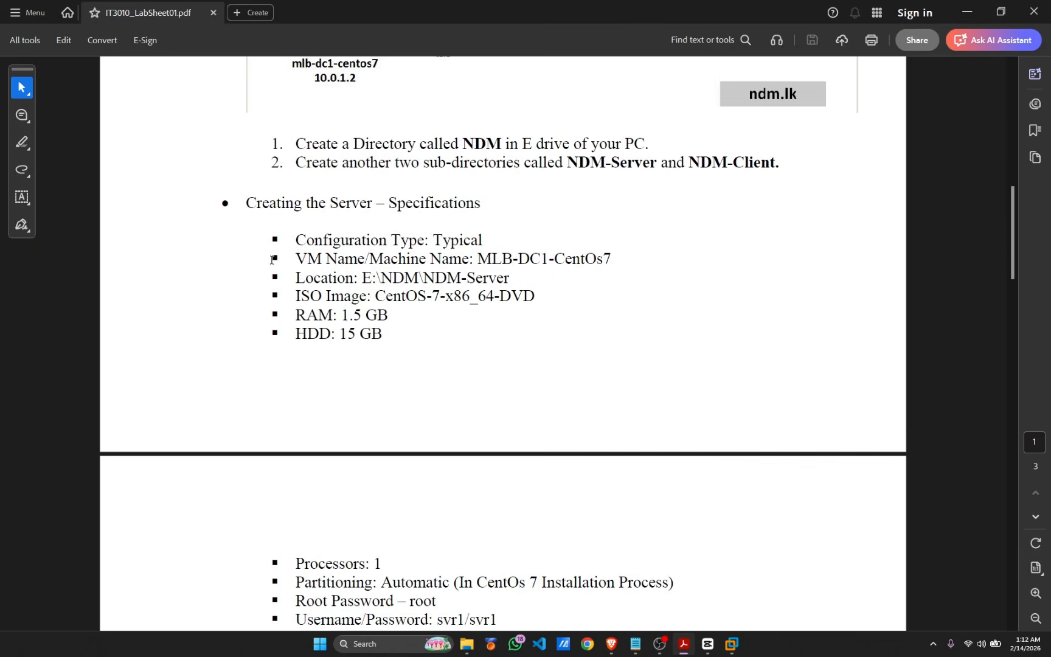
scroll(255, 225, down, 1)
drag(297, 208, 513, 618)
scroll(383, 381, down, 1)
Highlight the server and client network adapter lines (client on VMnet2), then return to maximized VMware
click(384, 381)
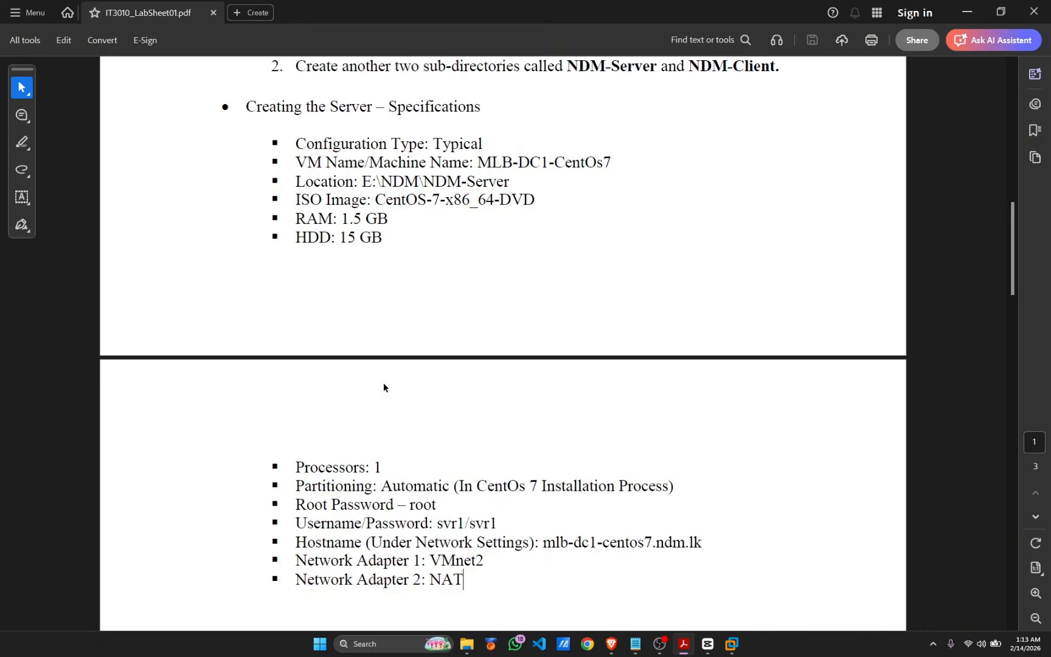
drag(490, 561, 317, 561)
click(589, 409)
scroll(590, 410, down, 6)
drag(488, 496, 307, 496)
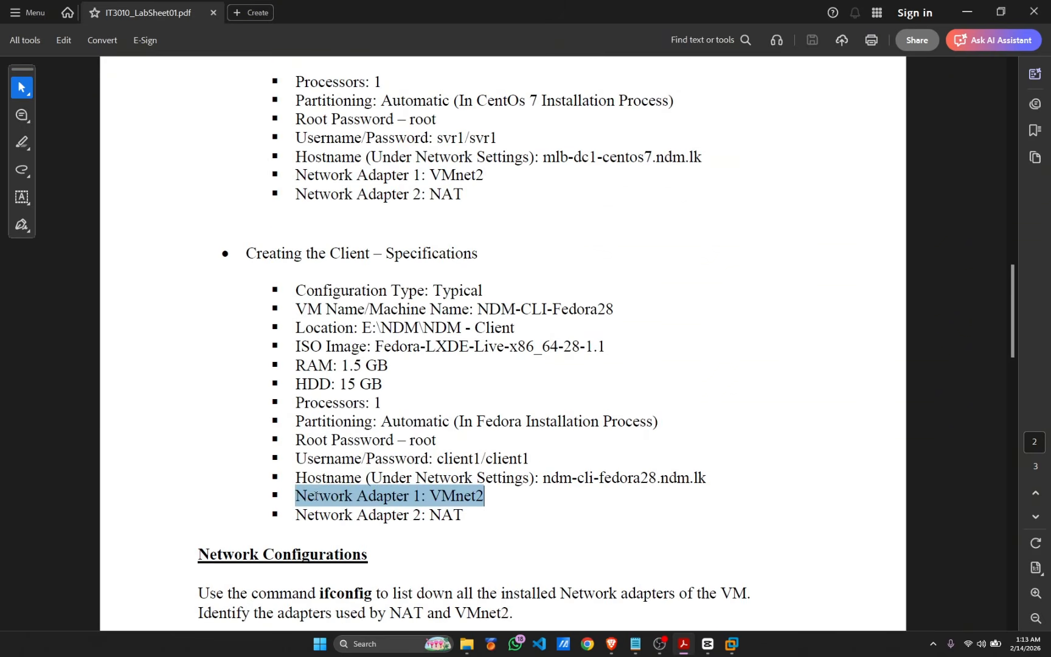
click(615, 458)
drag(530, 456, 341, 283)
click(538, 297)
scroll(539, 297, up, 8)
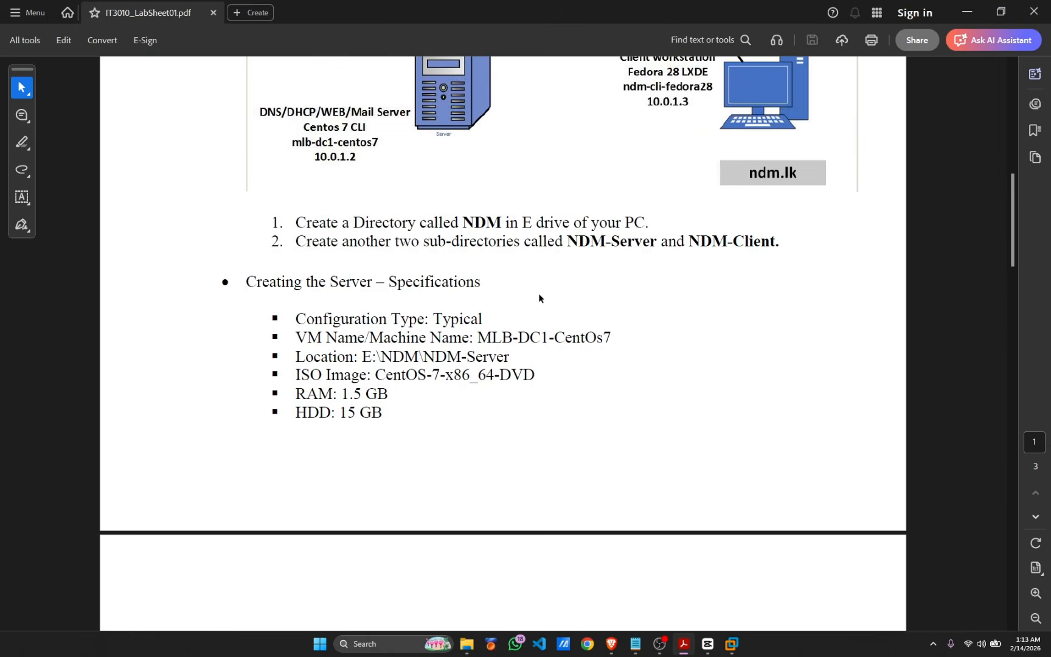
key(alt+Tab)
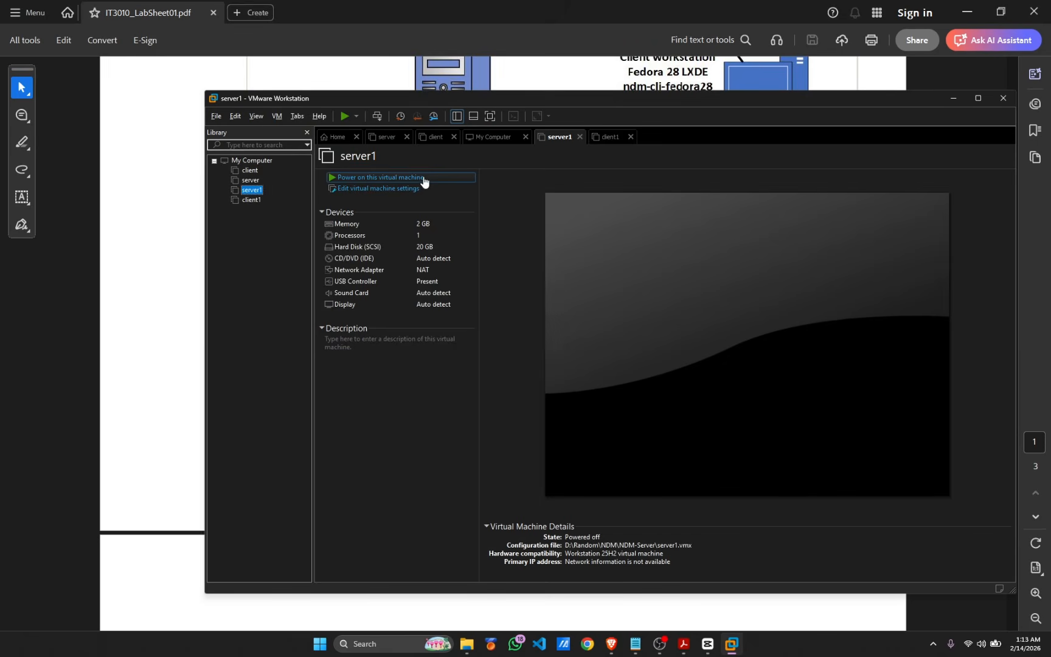
click(978, 98)
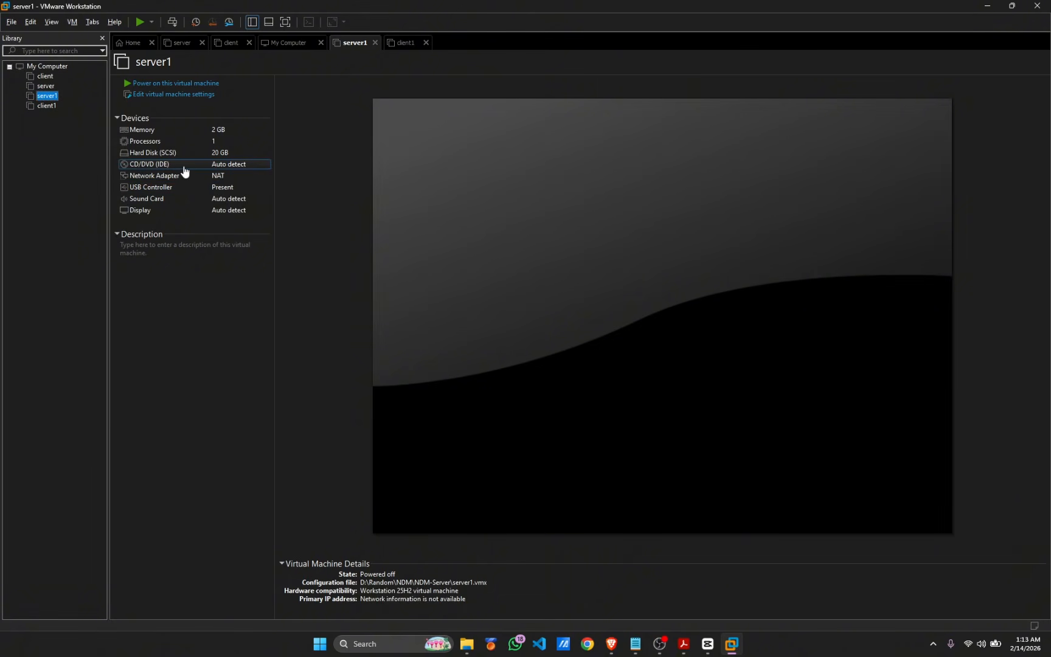
Point server1's CD/DVD drive at CentOS-Stream-9-latest-x86_64-dvd1.iso and save the settings
double_click(219, 170)
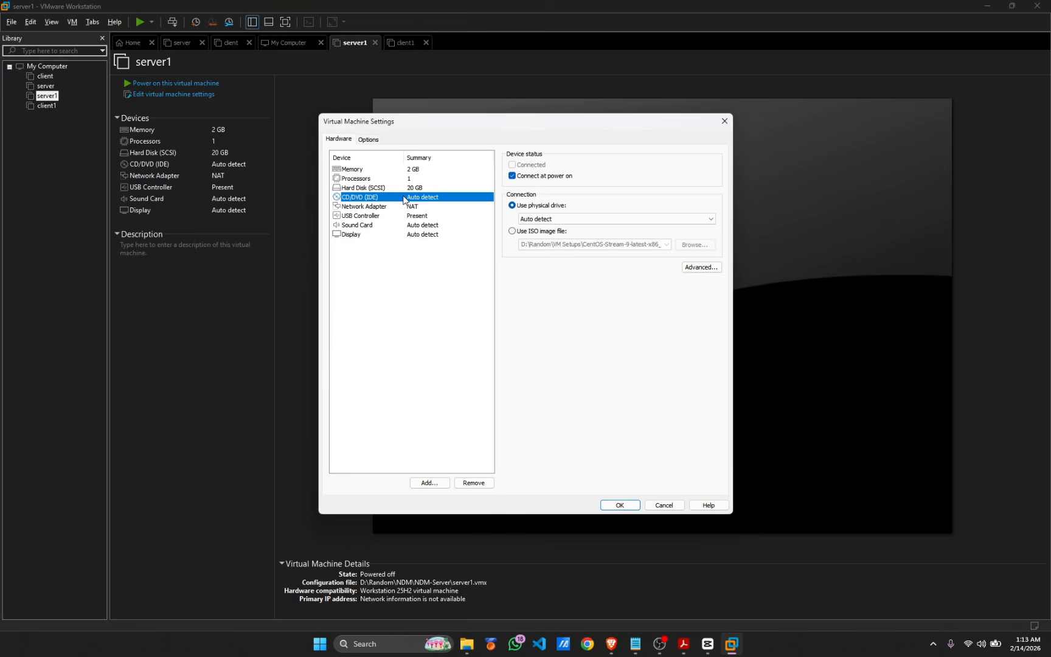
click(512, 232)
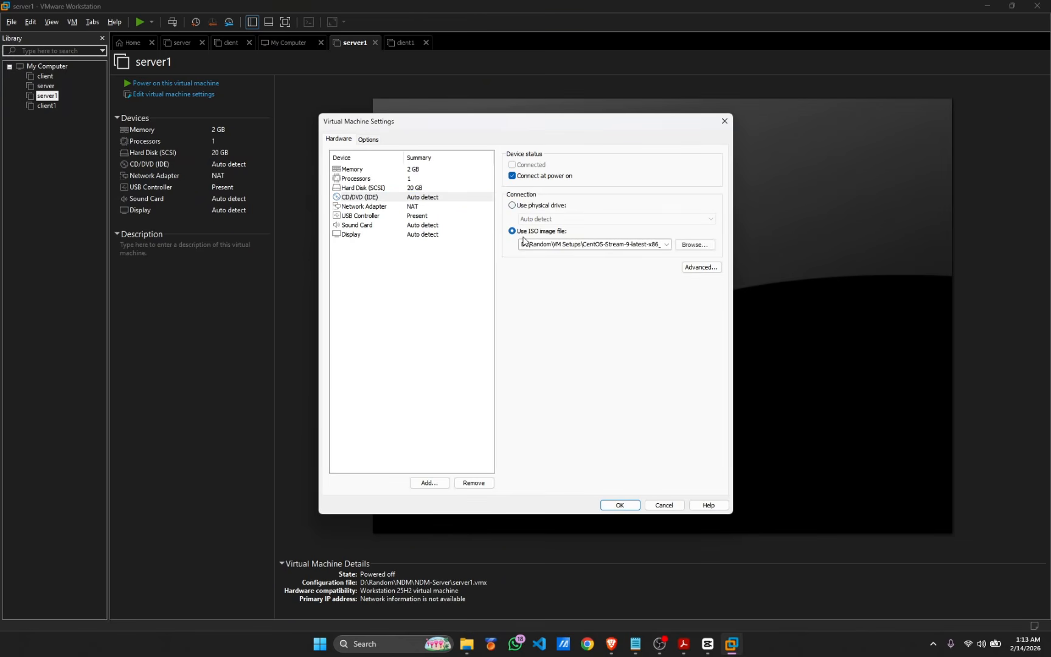
click(694, 244)
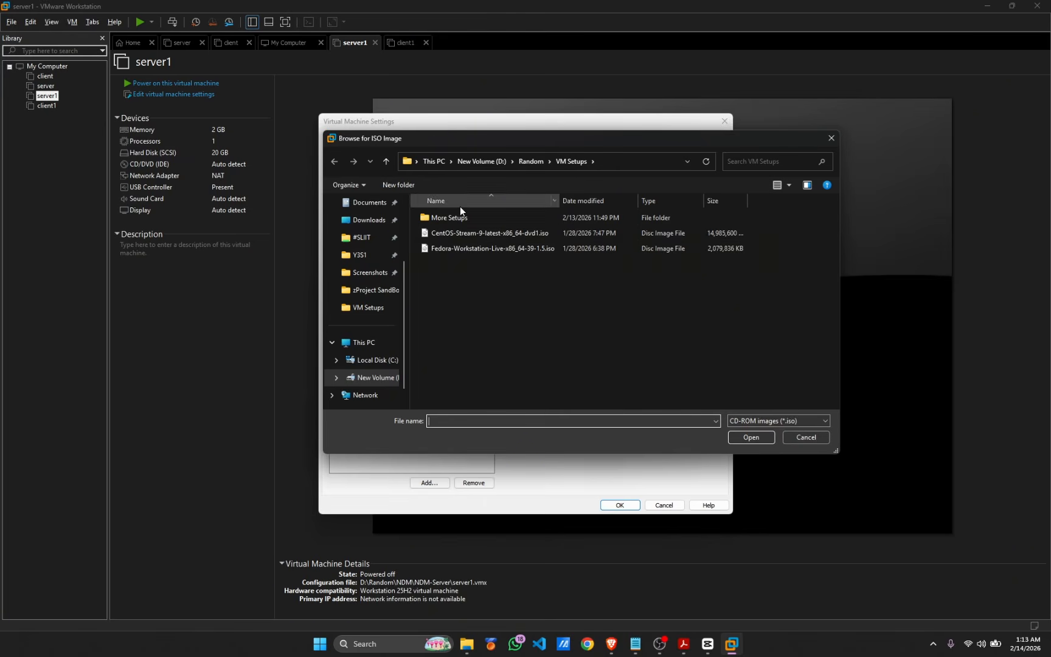
click(456, 233)
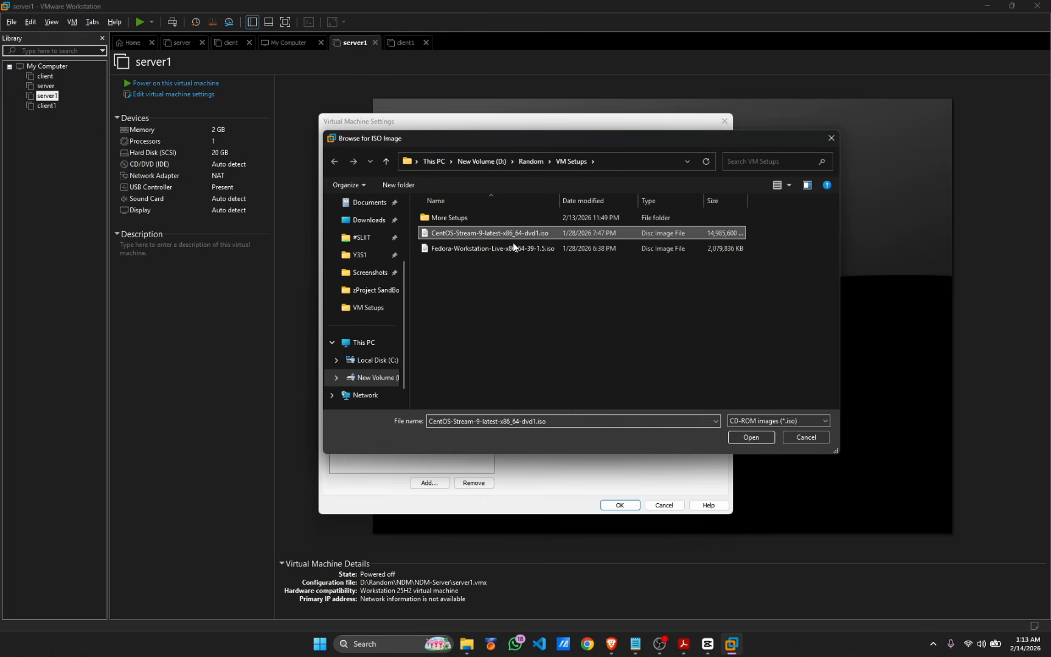
click(749, 438)
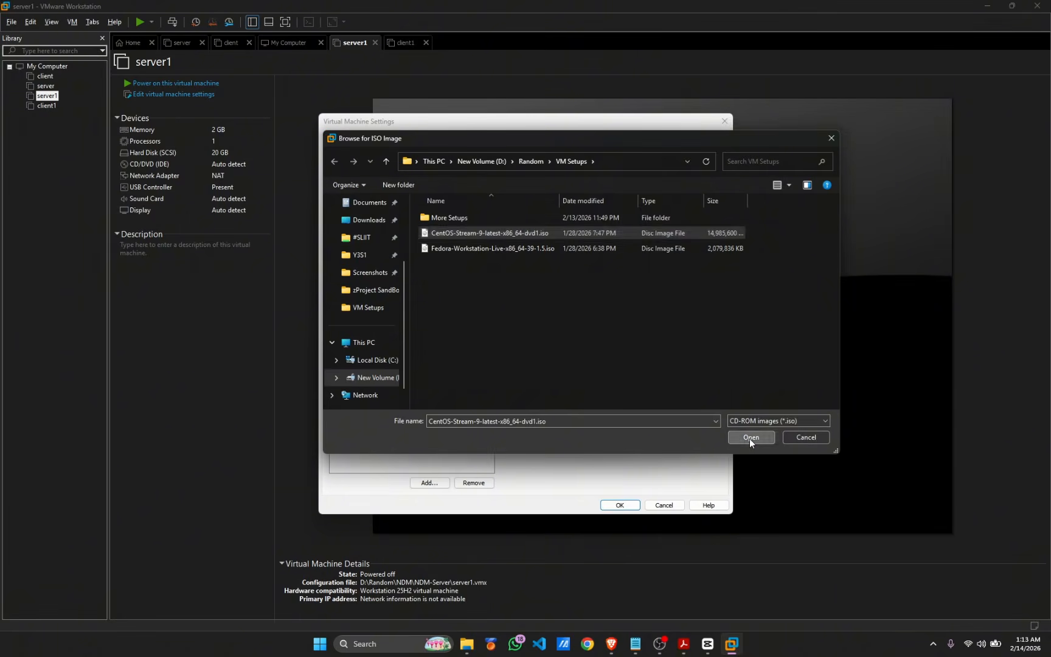
click(620, 505)
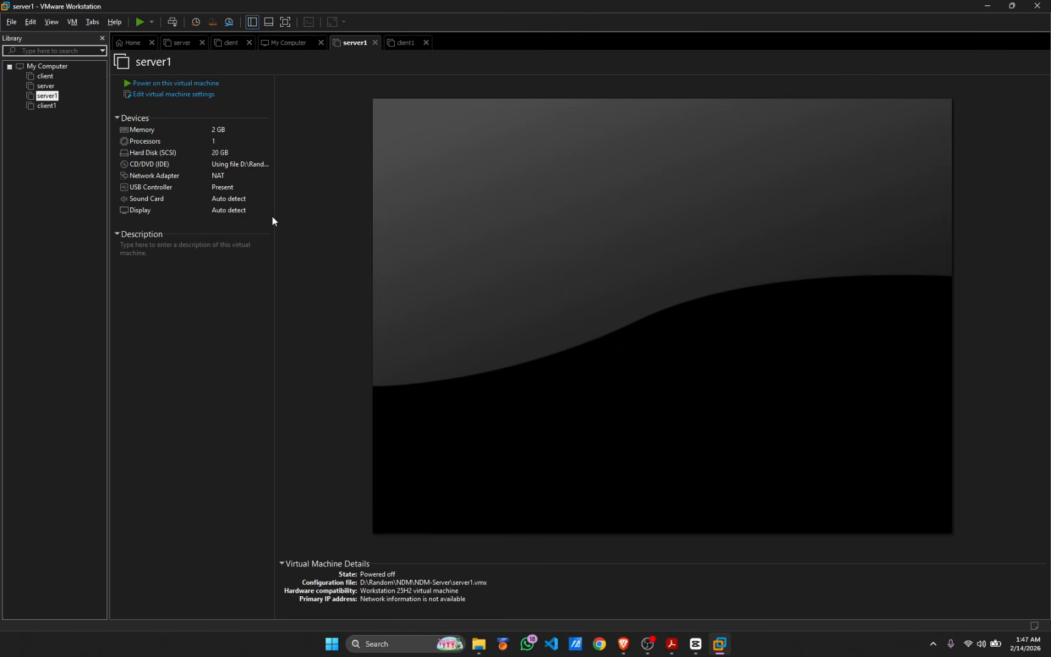
Set client1's CD/DVD drive to Fedora-Workstation-Live-x86_64-39-1.5.iso, then go back to server1
click(40, 106)
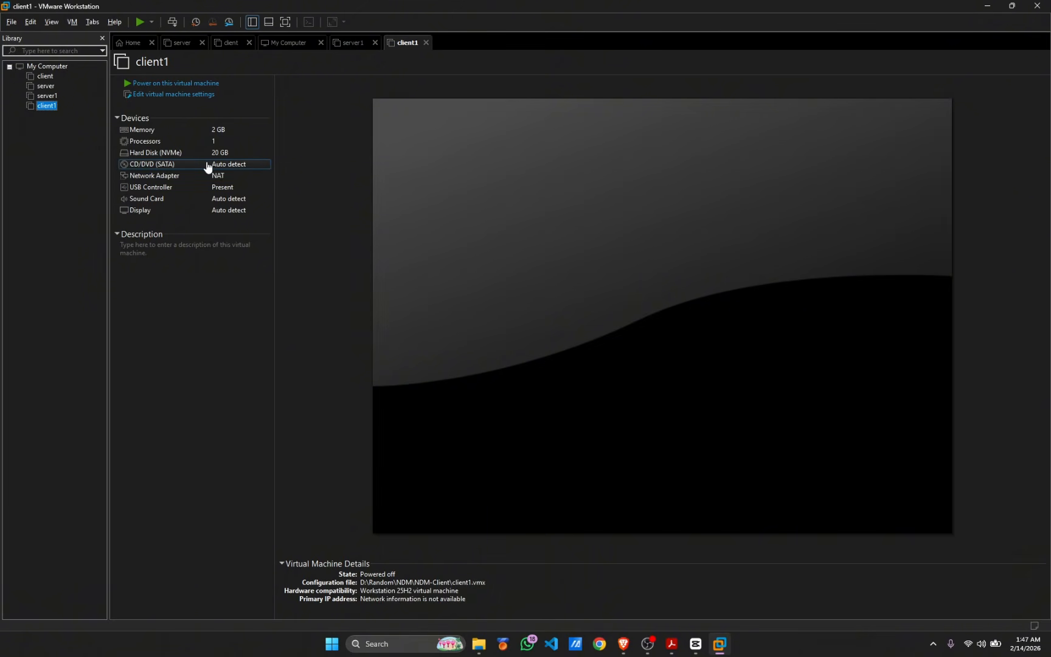
double_click(238, 167)
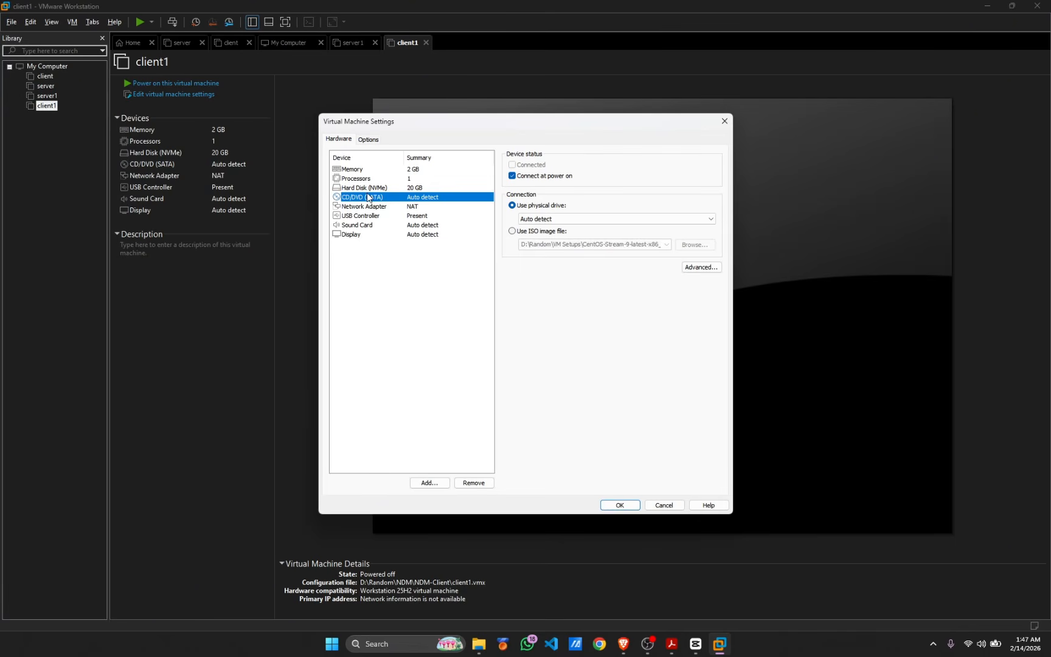
click(516, 232)
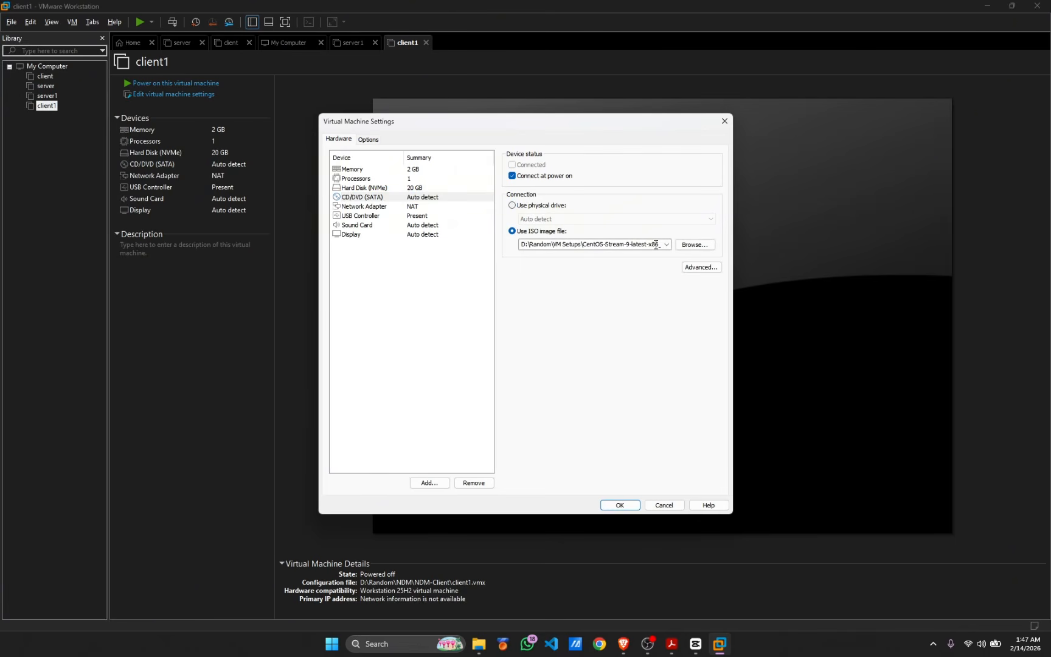
click(694, 244)
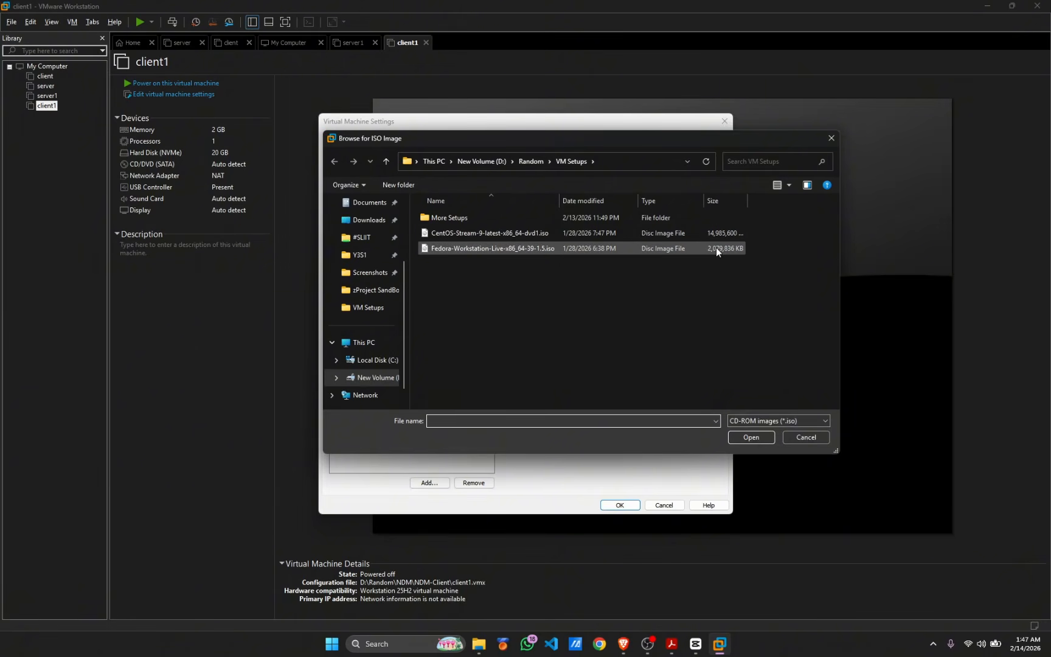
click(567, 248)
click(750, 438)
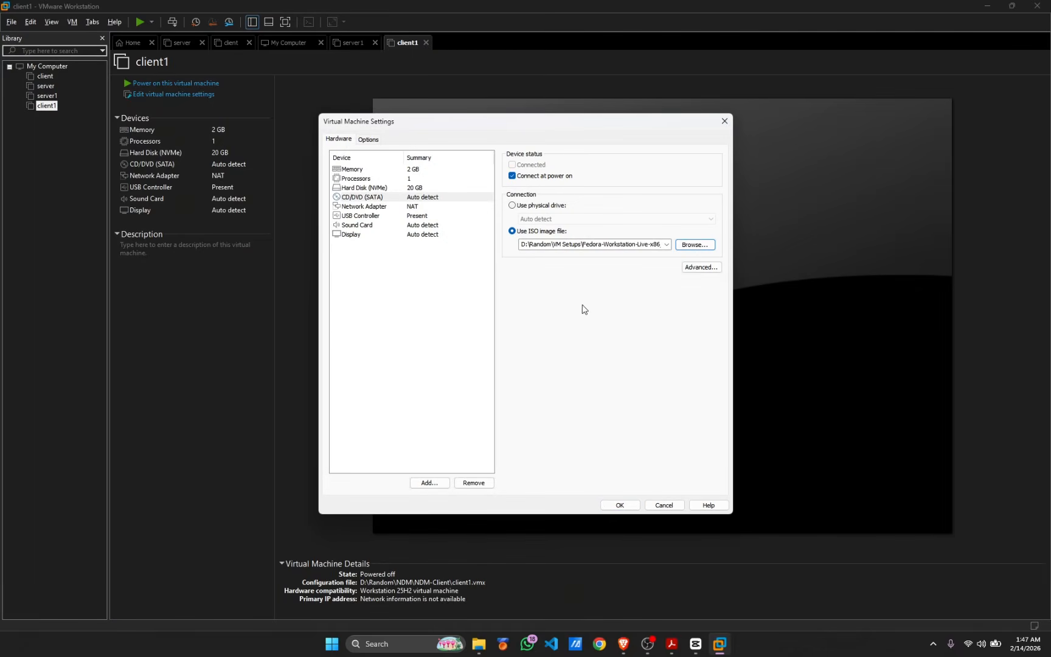
click(619, 505)
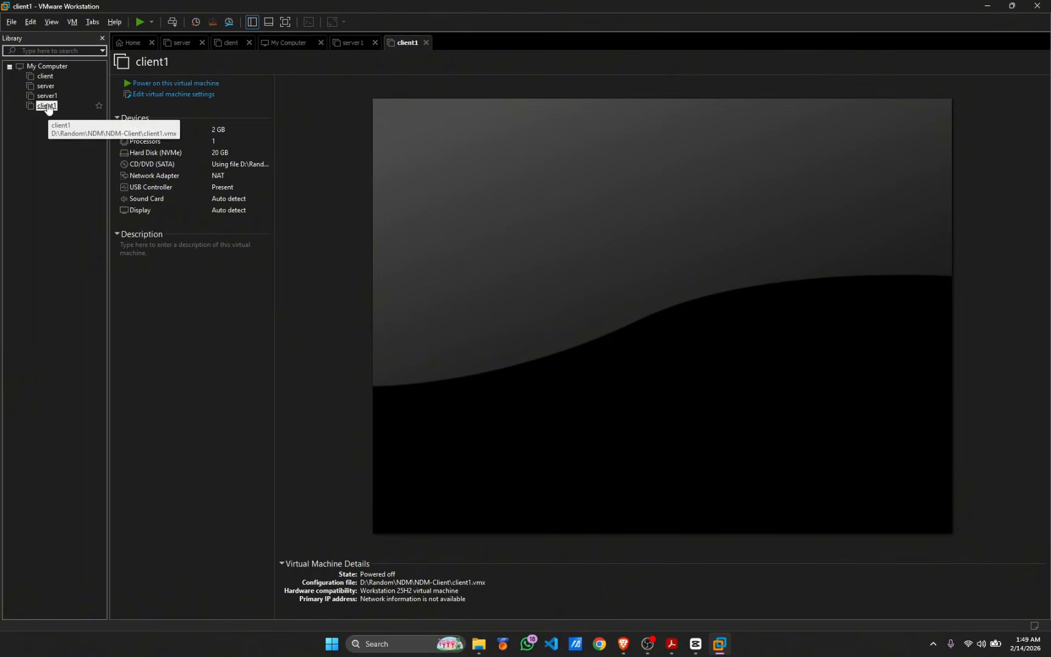
click(48, 96)
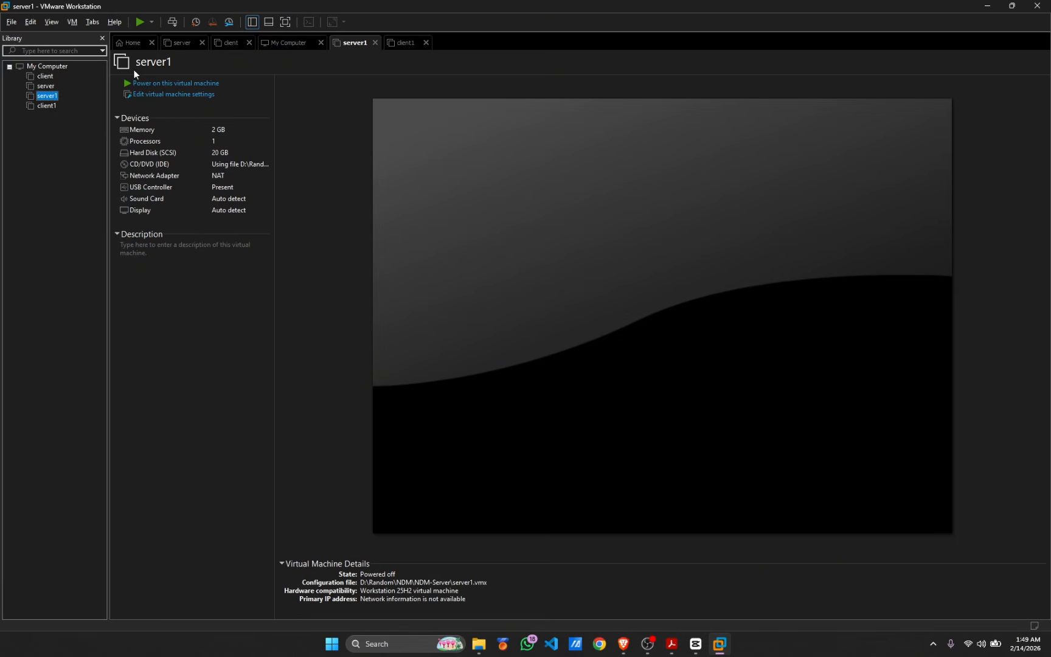
Power on server1 and boot the 'Test this media & install CentOS Stream 9' entry
click(235, 85)
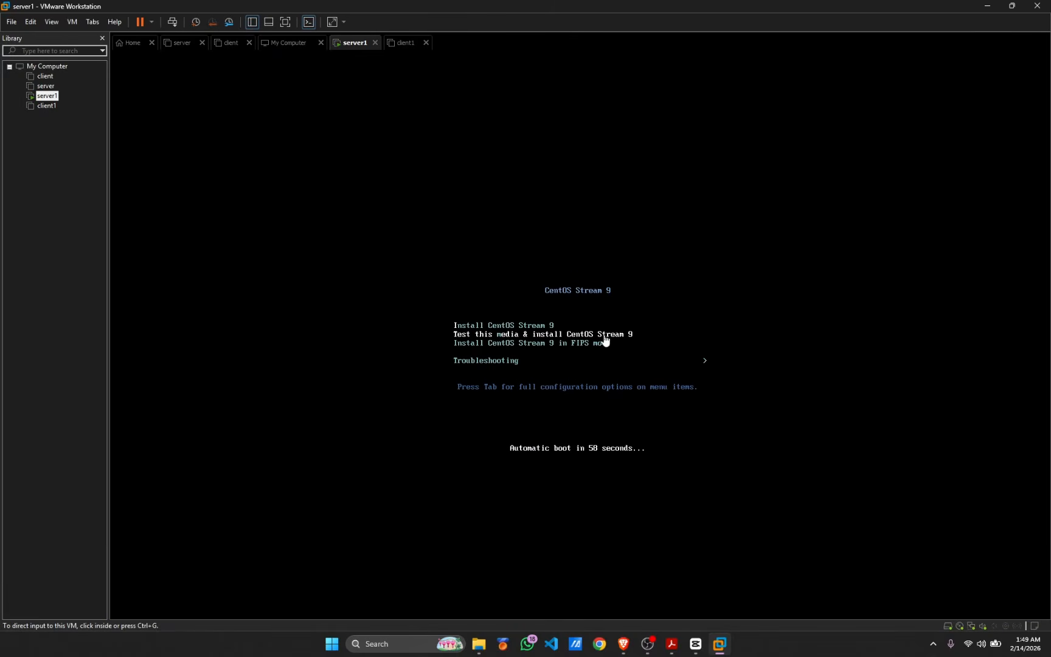
click(605, 340)
key(Down)
key(Up)
key(Return)
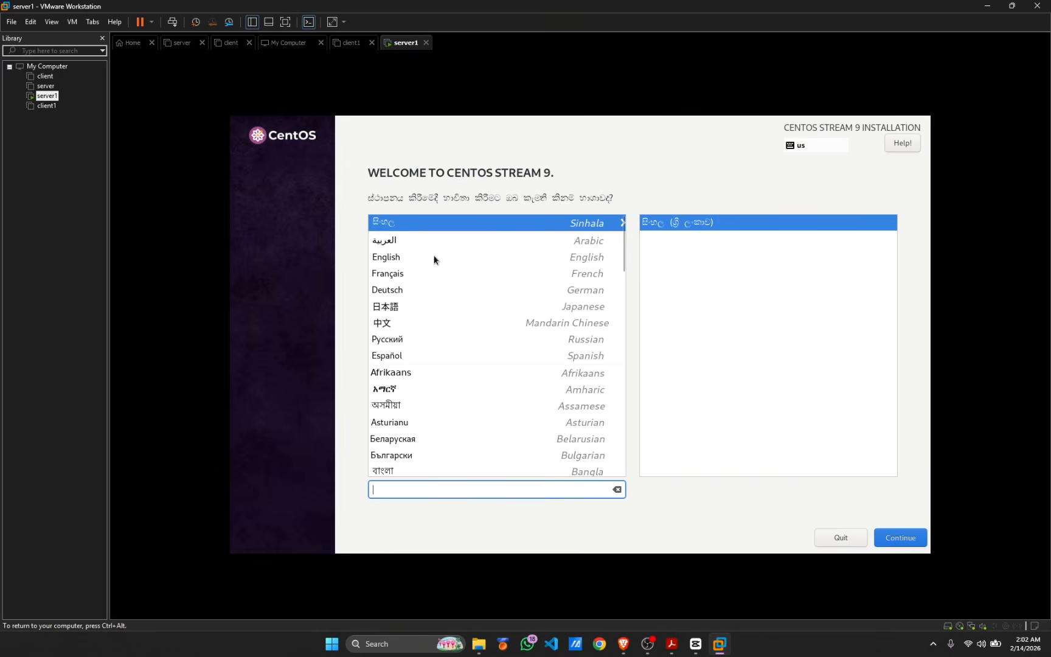
Pick English as the language, then enter and confirm a root password
click(595, 258)
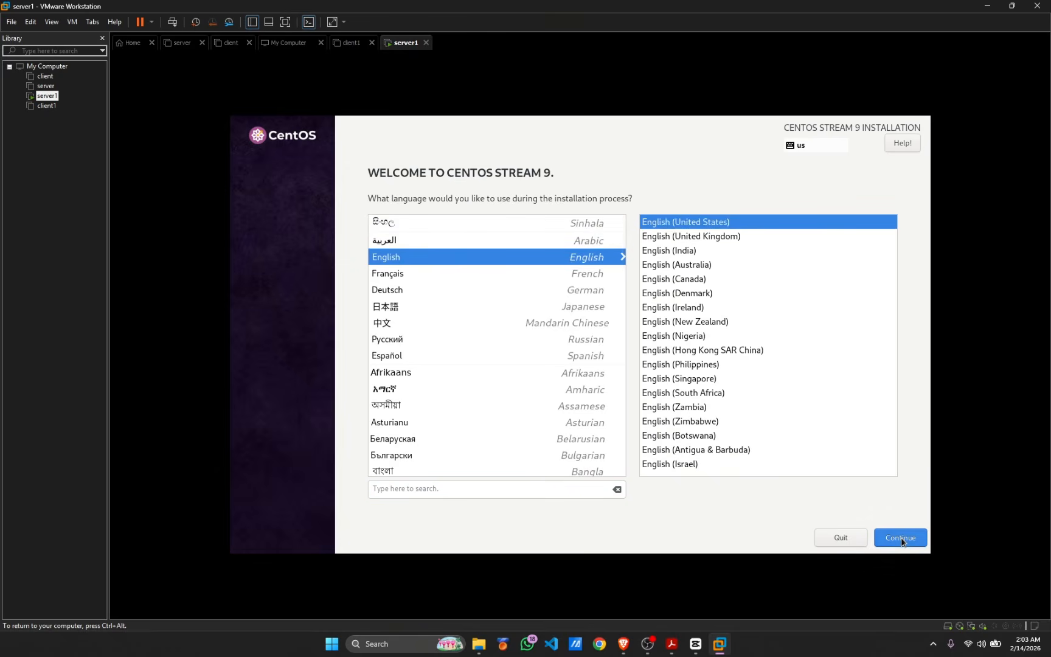
click(900, 539)
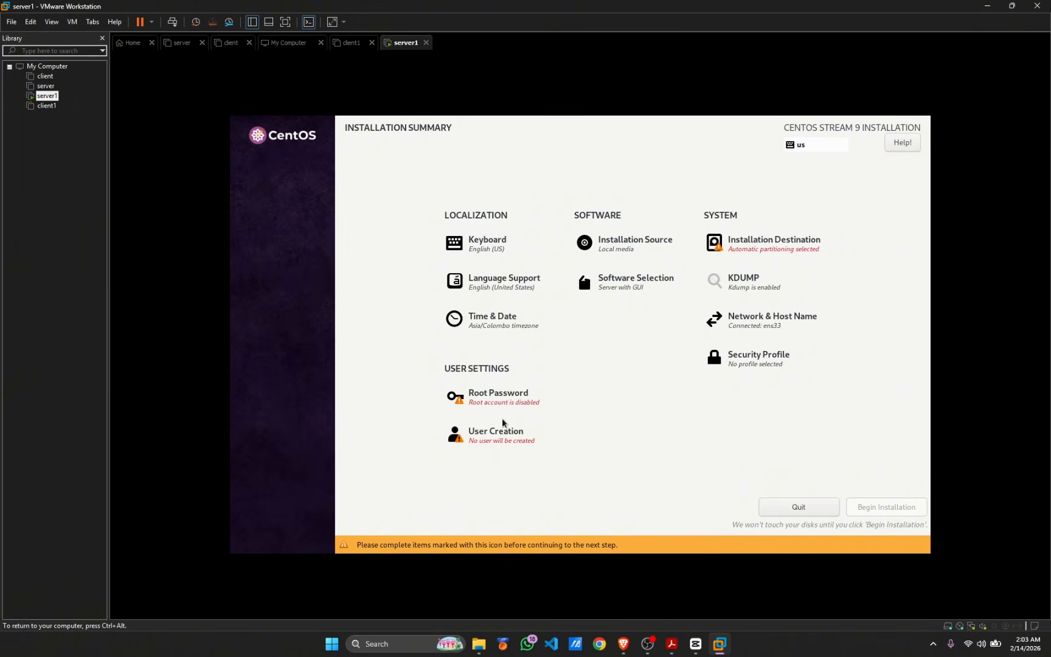
click(484, 397)
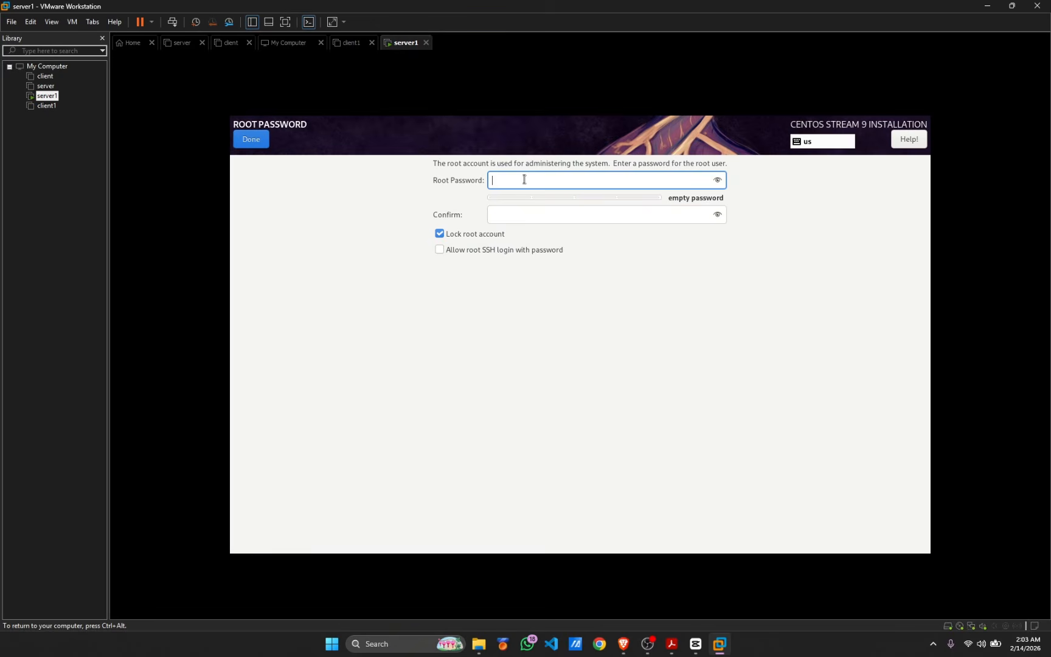
text(1234)
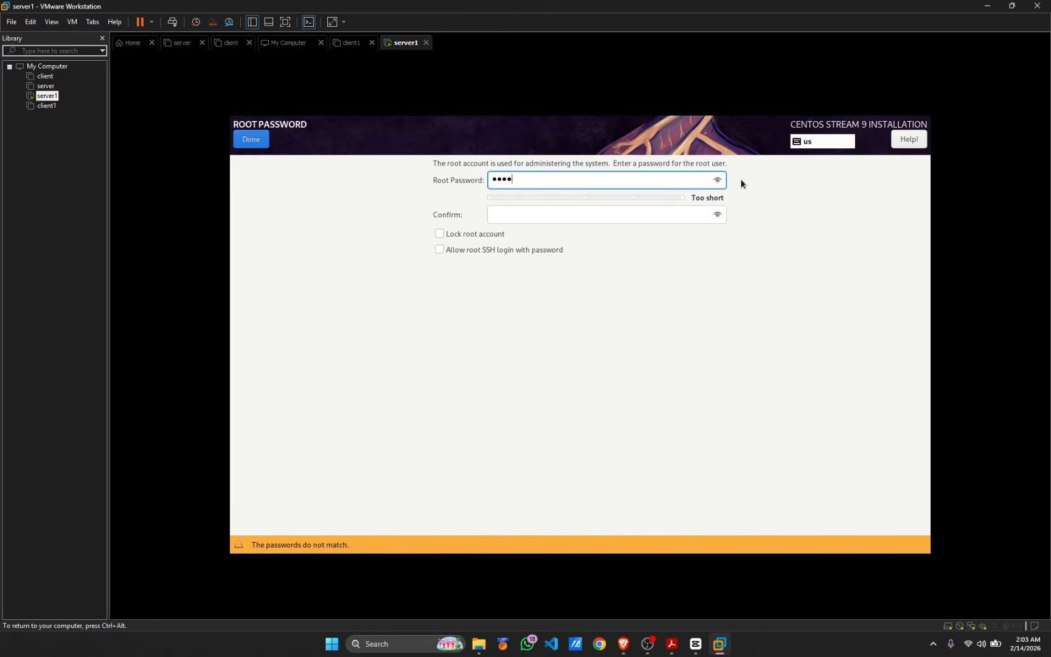
click(717, 180)
click(580, 219)
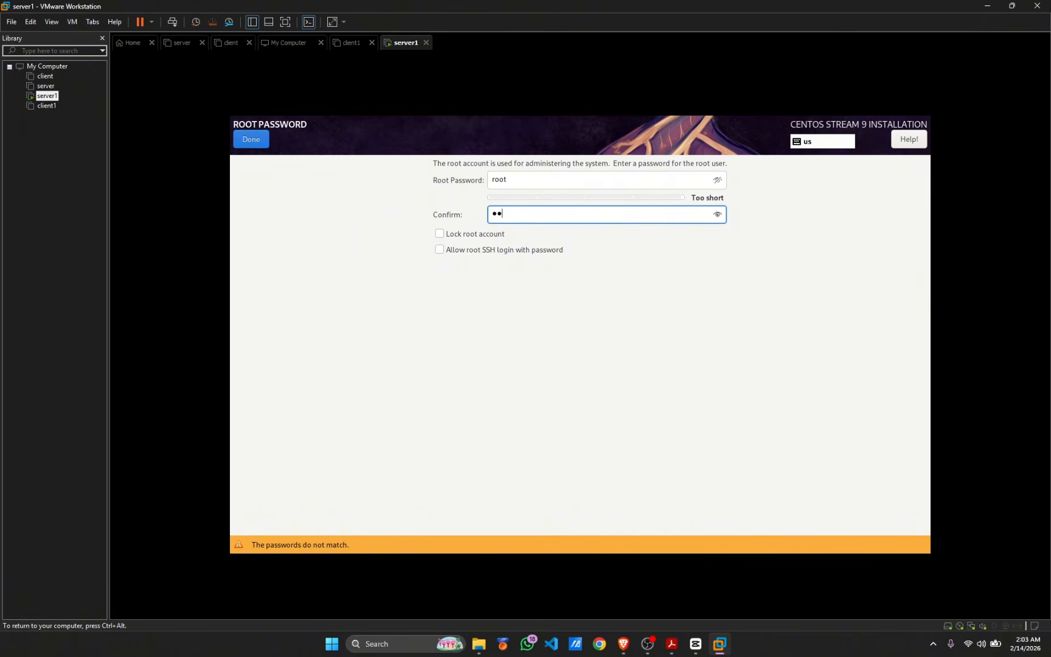
text(ot)
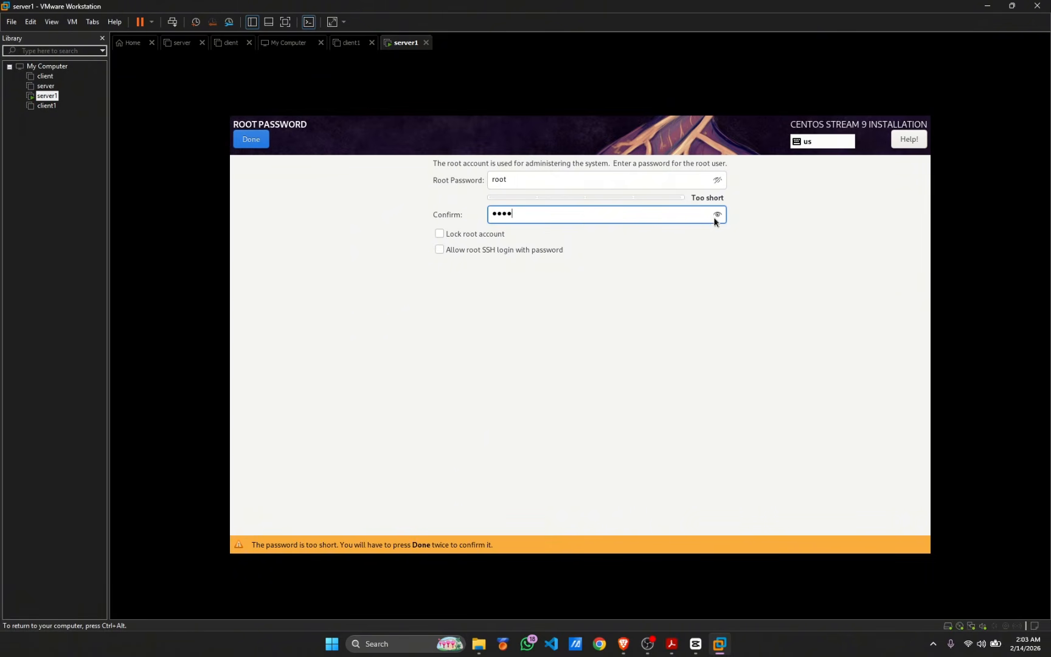
click(717, 215)
click(267, 143)
Accept the short root password and create an administrator user with a confirmed password
click(268, 143)
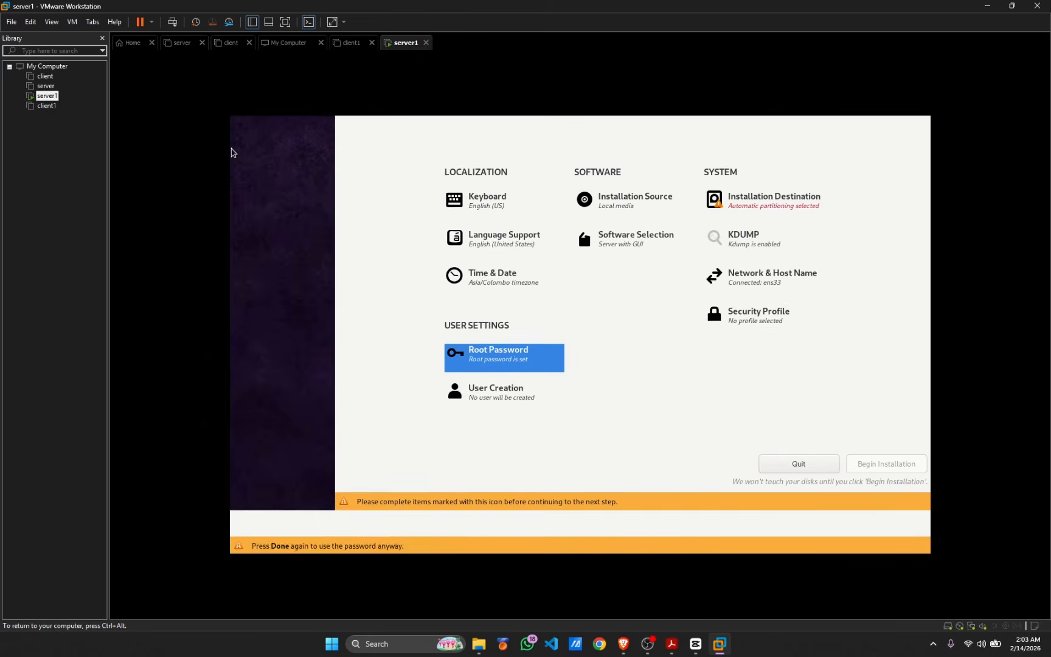
click(483, 439)
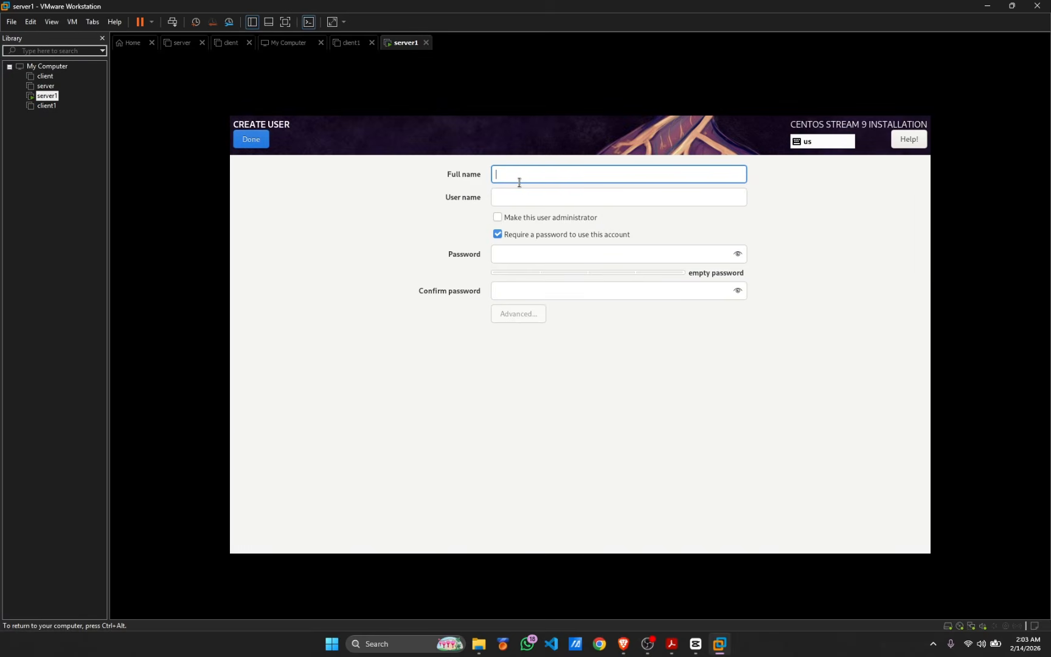
text(svr1)
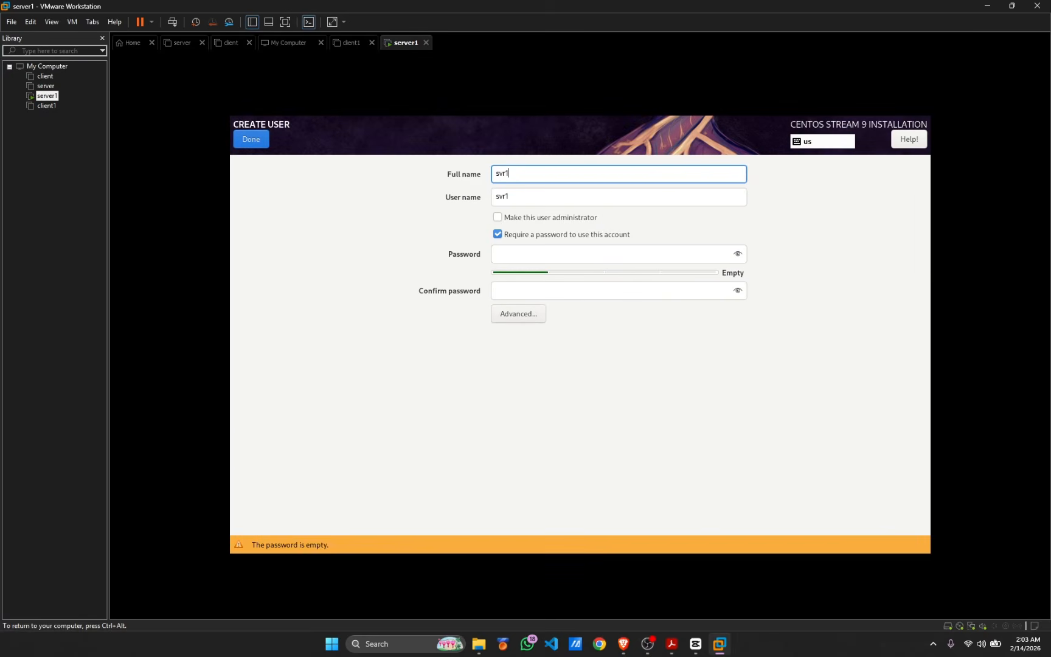
click(534, 219)
click(506, 252)
text(123)
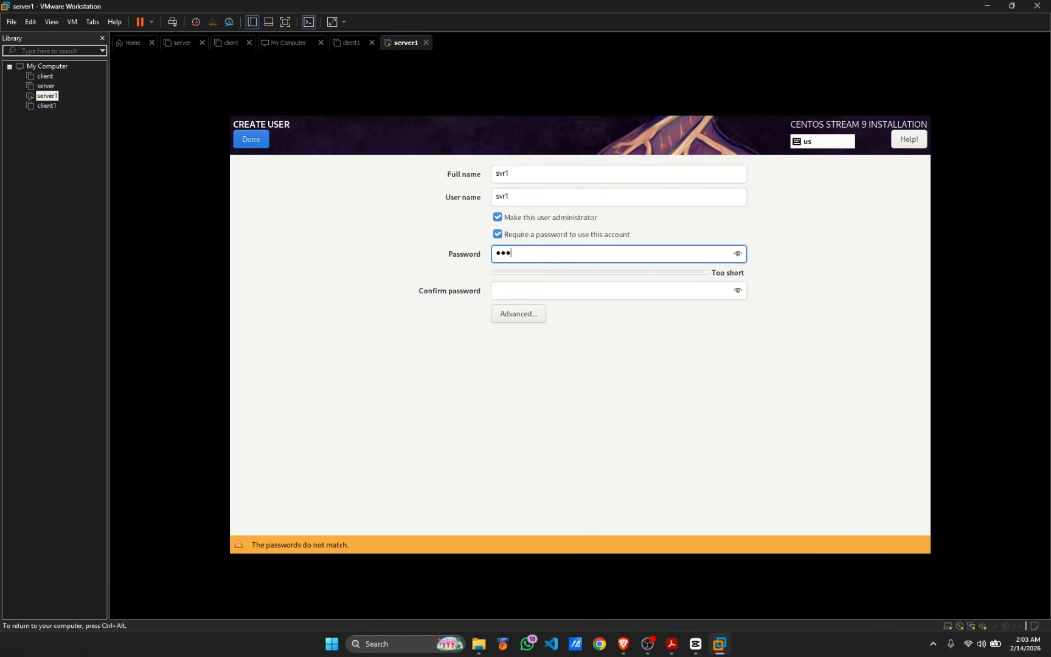
click(737, 253)
click(593, 296)
text(sv)
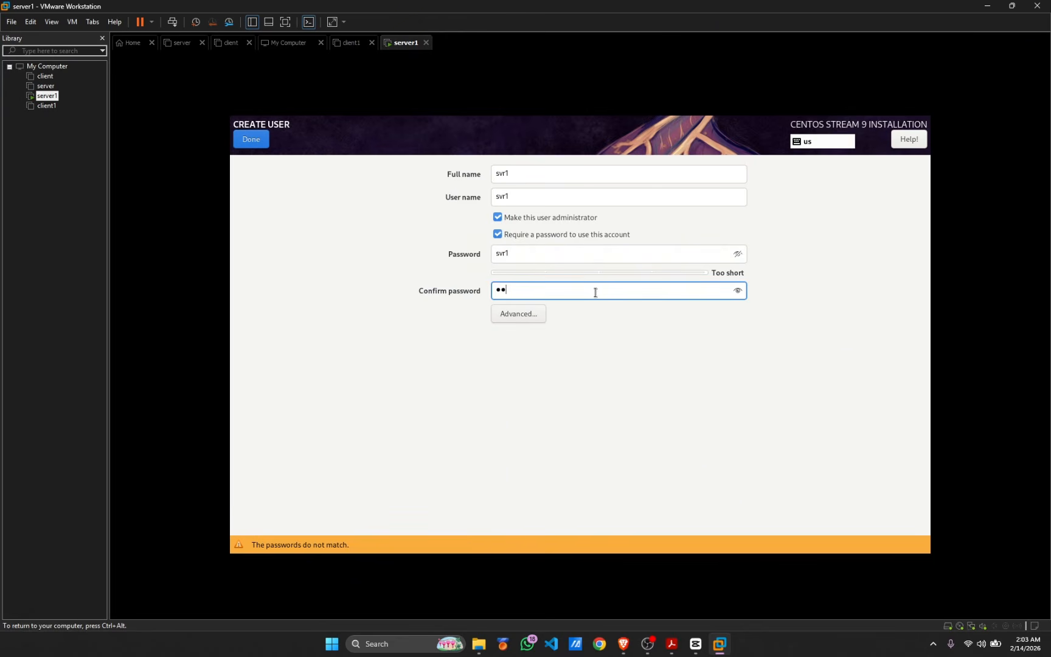
text(r1)
click(737, 291)
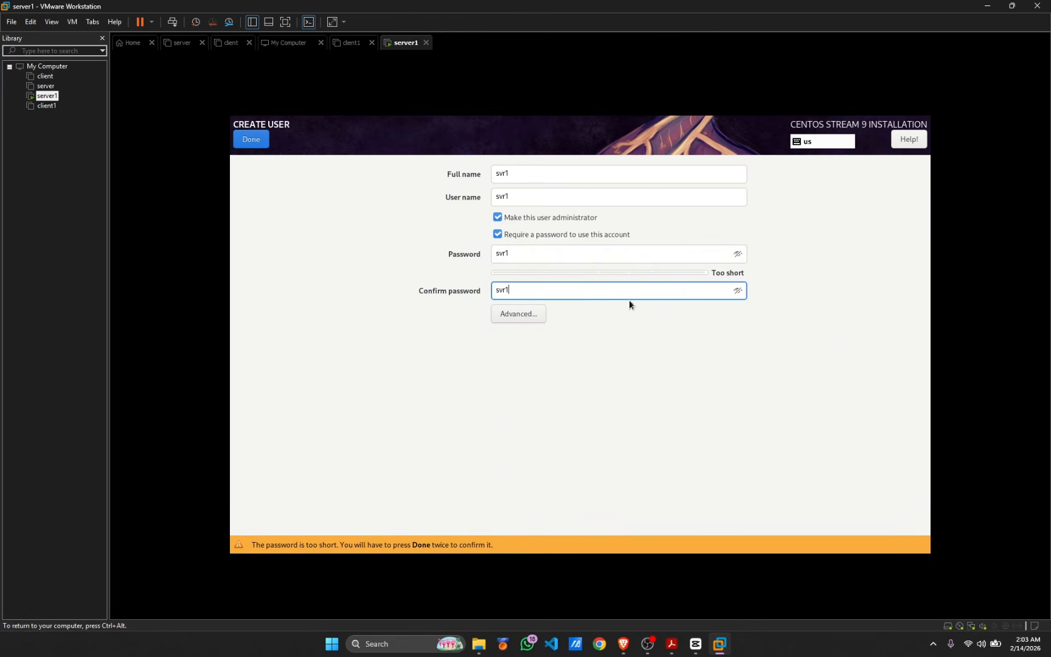
click(248, 140)
click(248, 140)
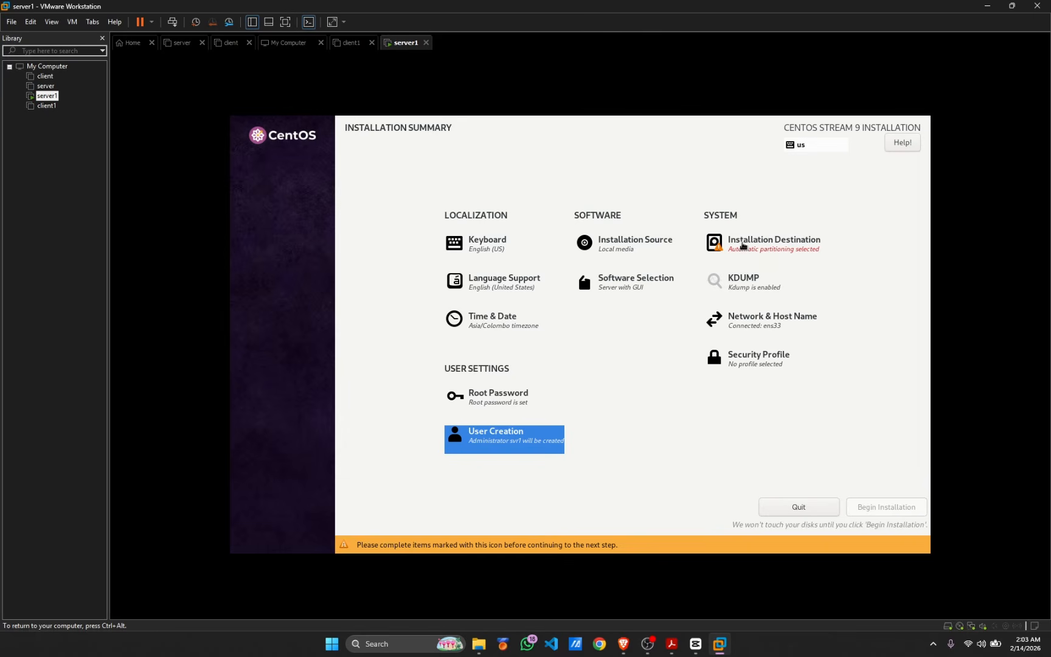
Select the 20 GiB disk as installation destination and begin installing CentOS Stream 9
click(742, 246)
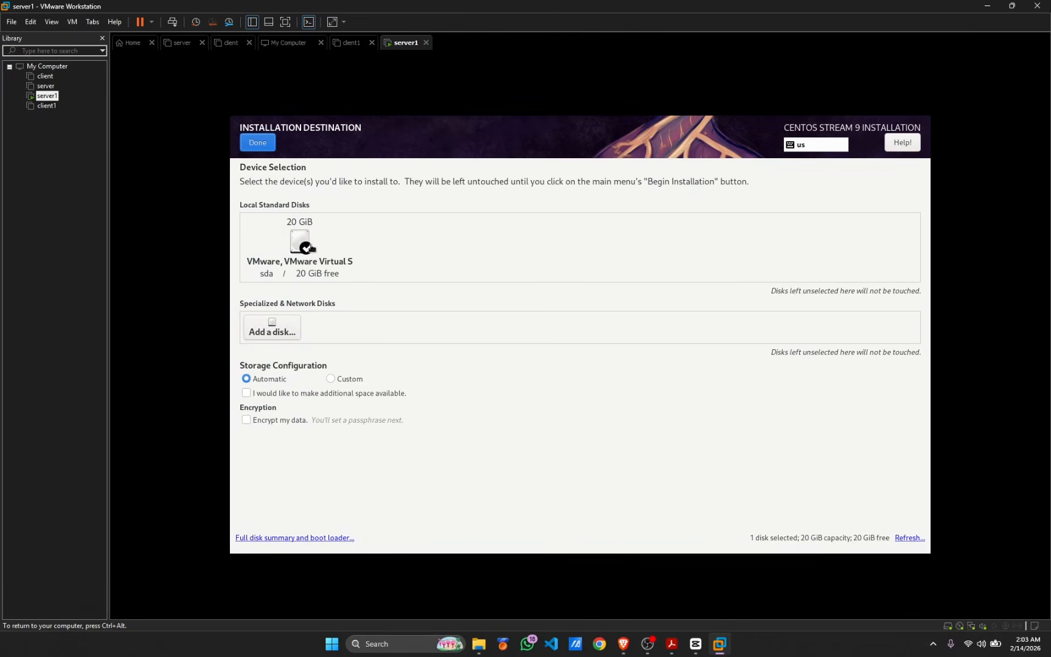
click(308, 245)
click(274, 264)
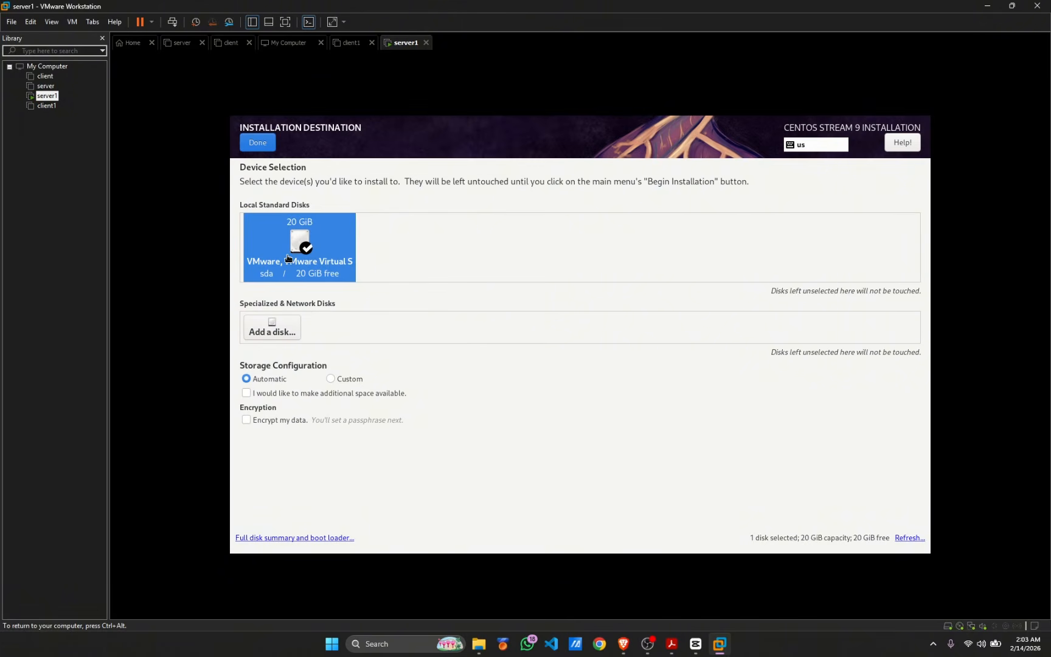
click(259, 147)
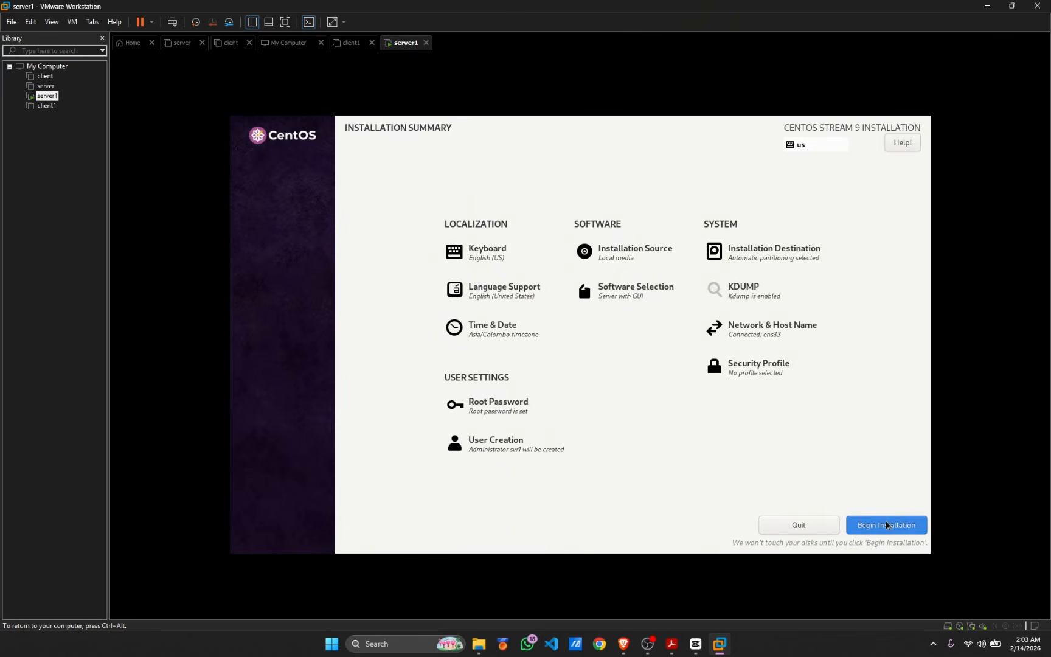
click(900, 526)
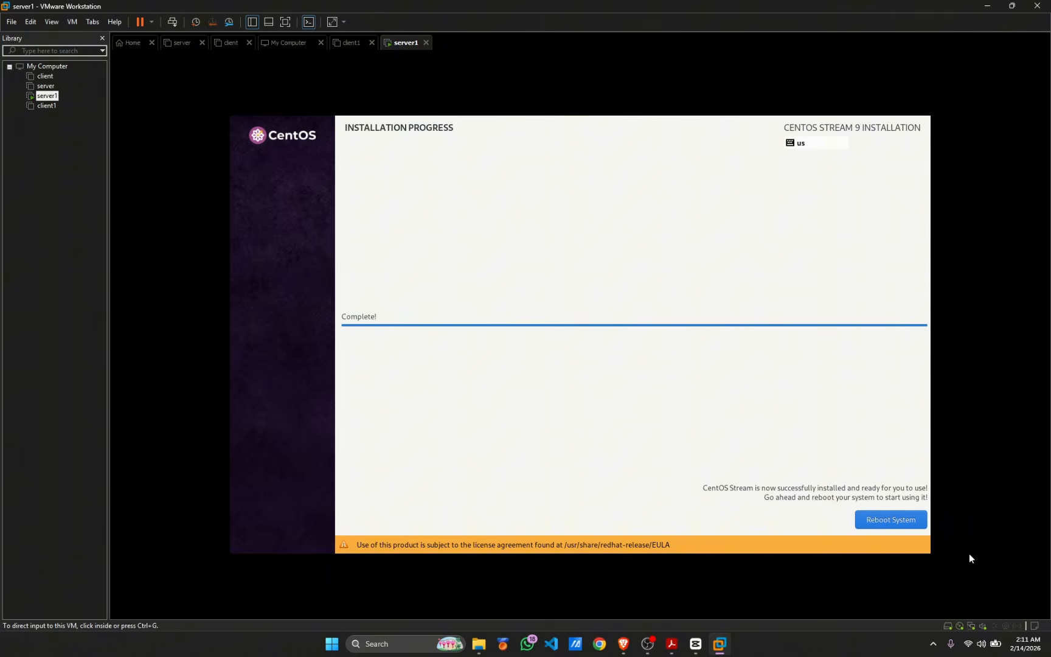
Reboot server1 into the installed system, log in as svr1 and dismiss the welcome tour
click(969, 559)
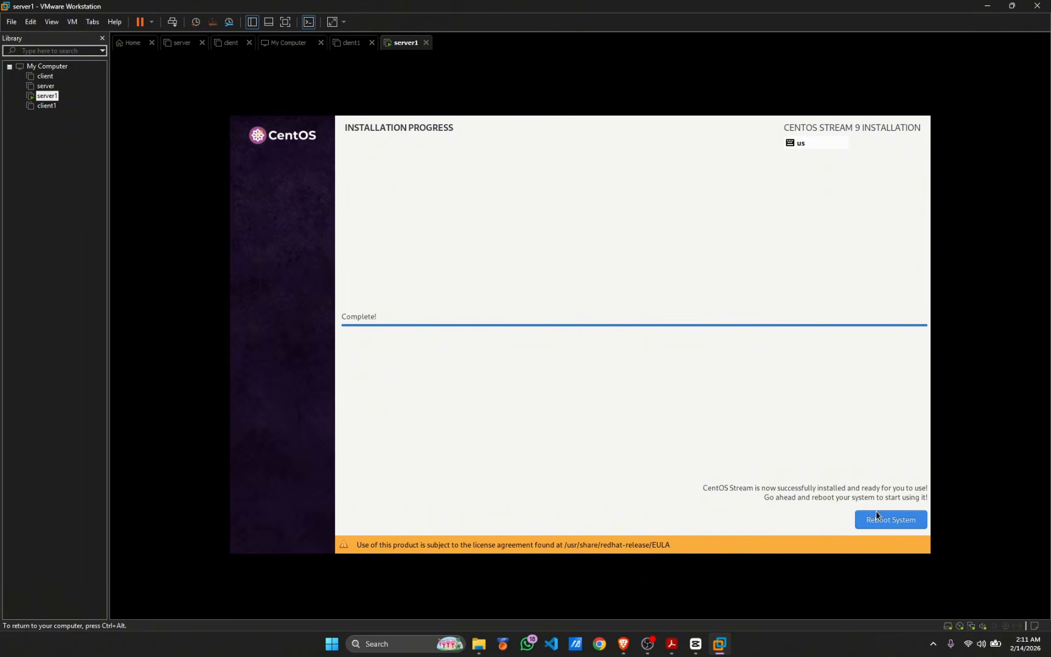
click(866, 521)
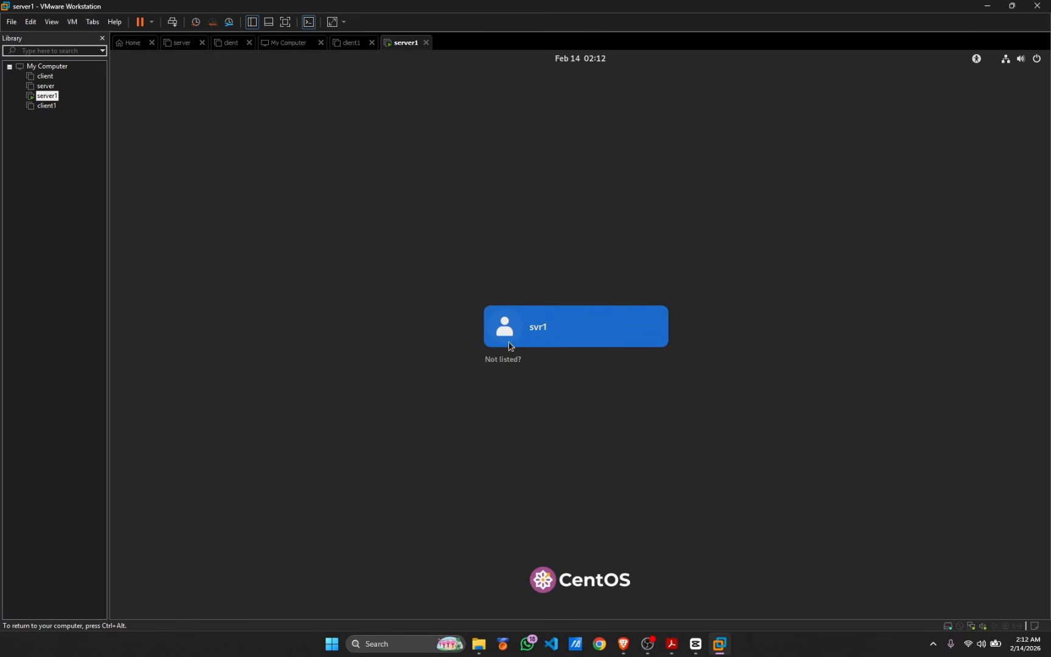
click(510, 342)
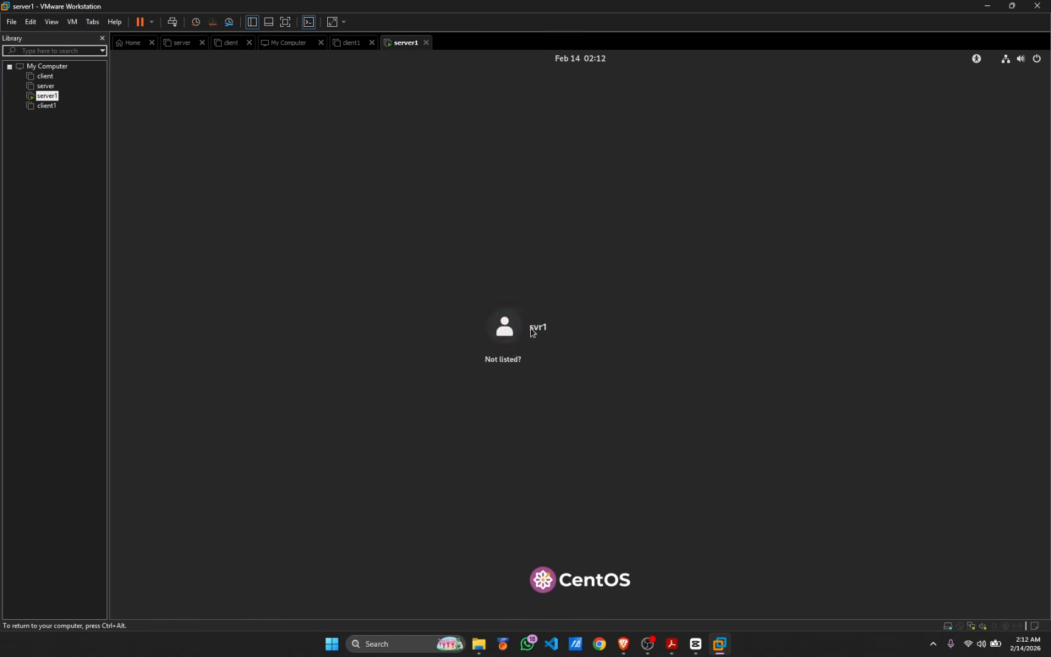
text(*)
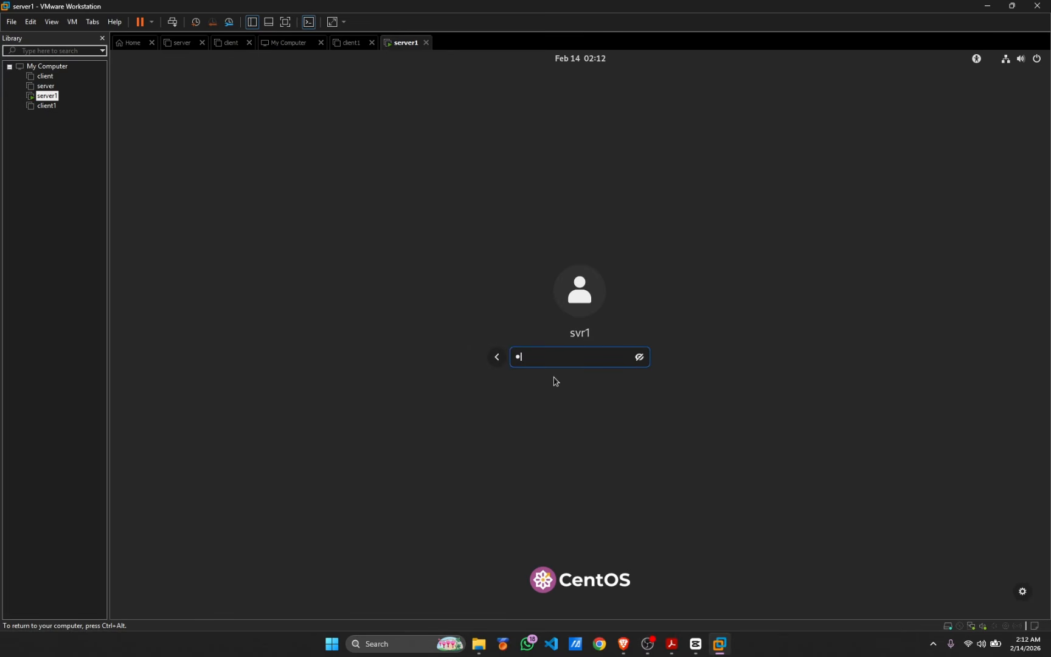
text(***)
key(Return)
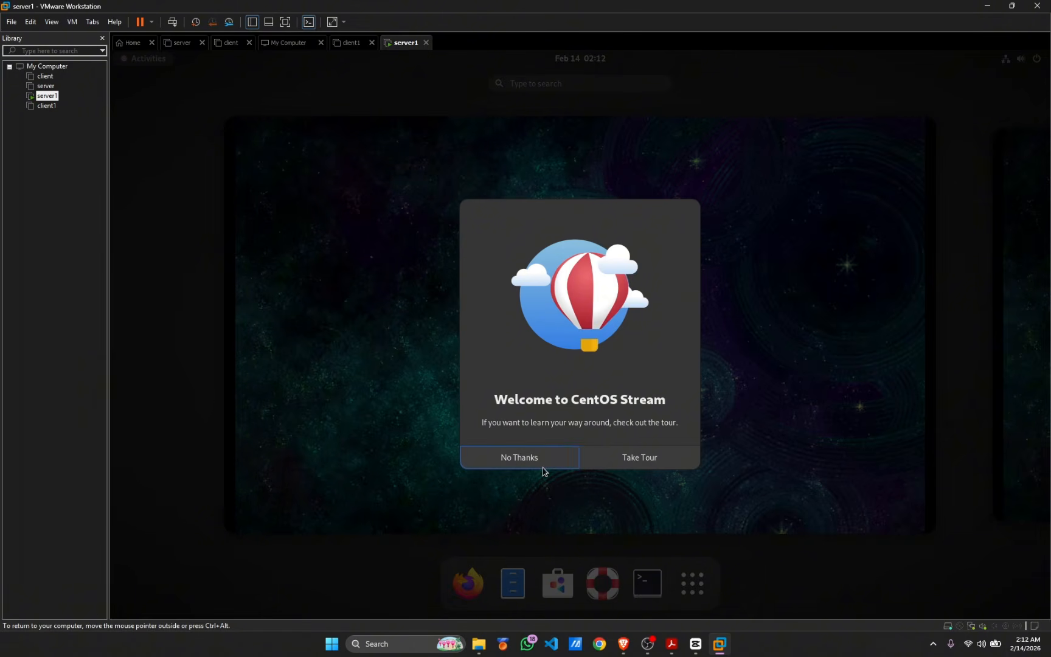
click(556, 466)
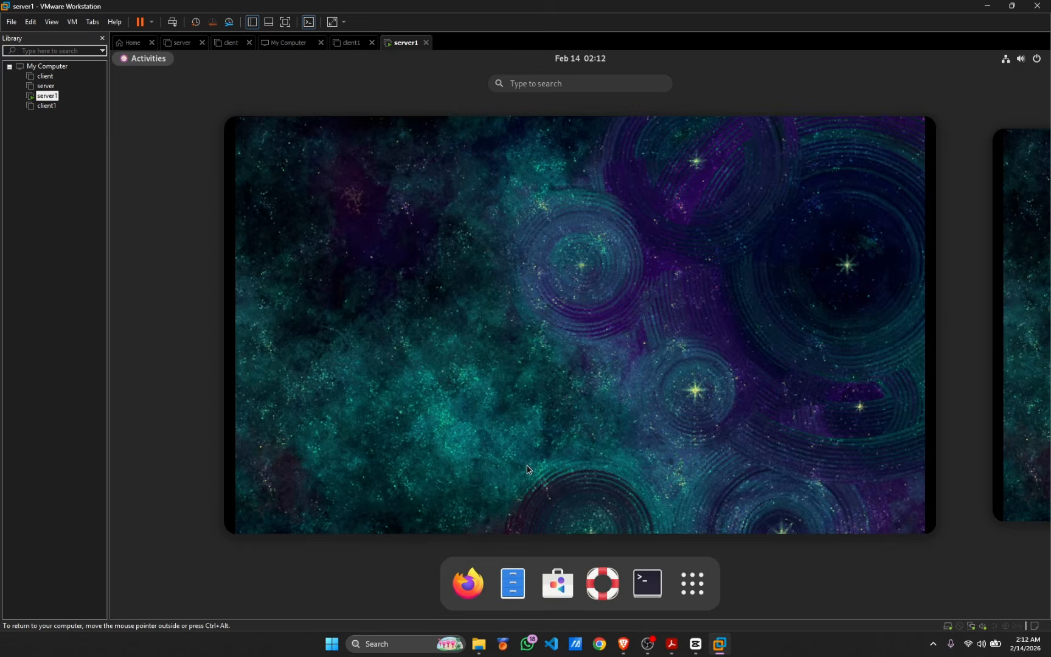
Run ifconfig in a Terminal to confirm the 192.168.170.130 address, then close it
click(679, 453)
click(123, 64)
click(647, 583)
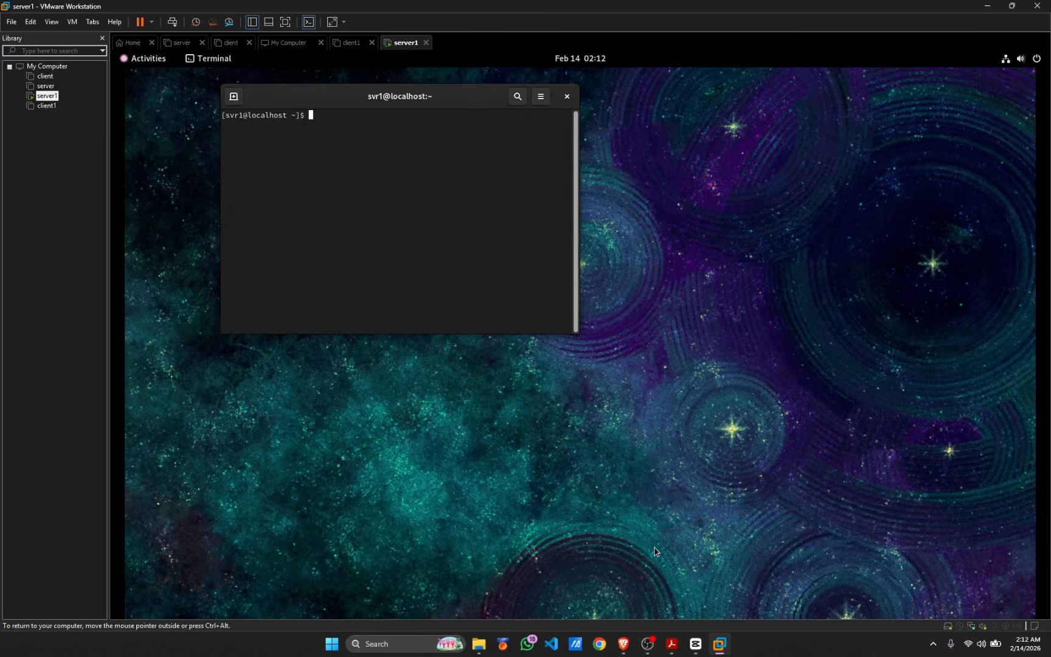
text(ifconfig)
key(Return)
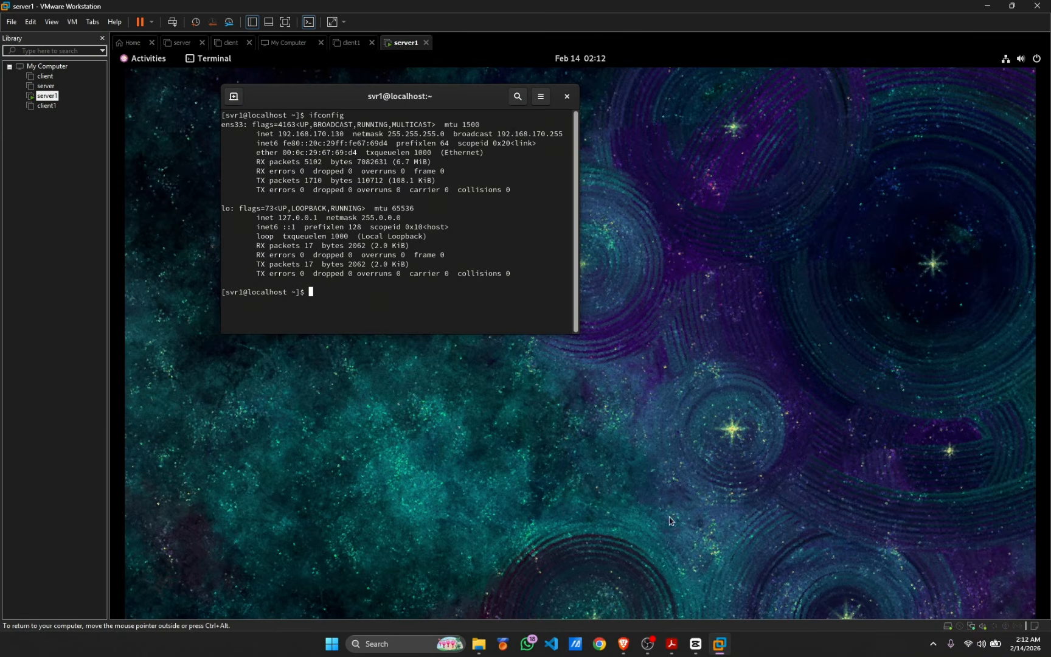
click(567, 96)
Power off server1 completely and power on client1
click(426, 42)
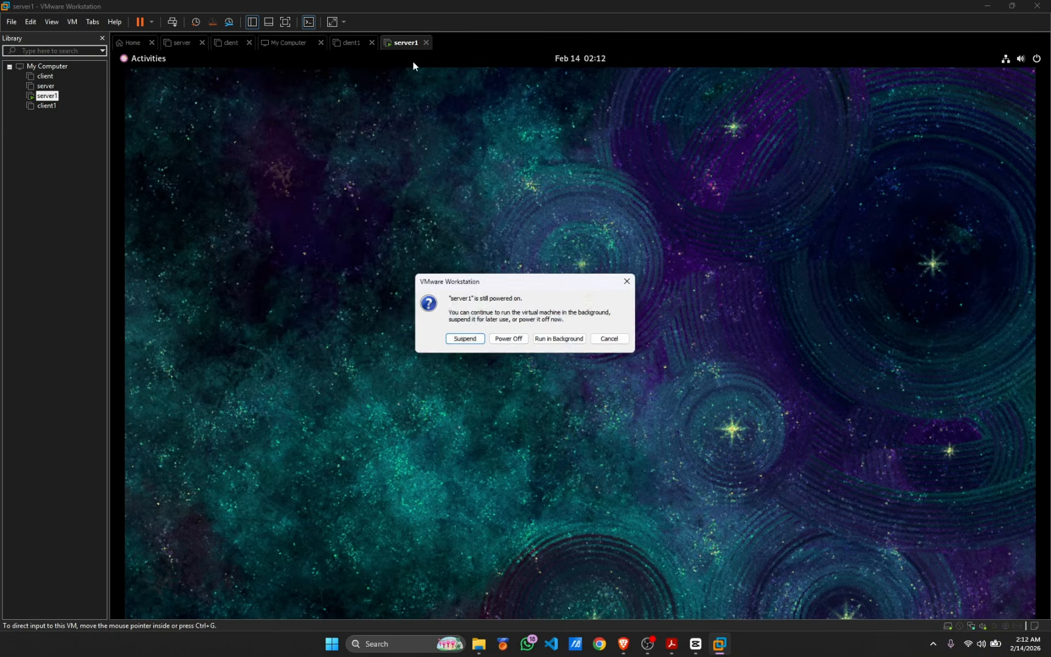
click(508, 339)
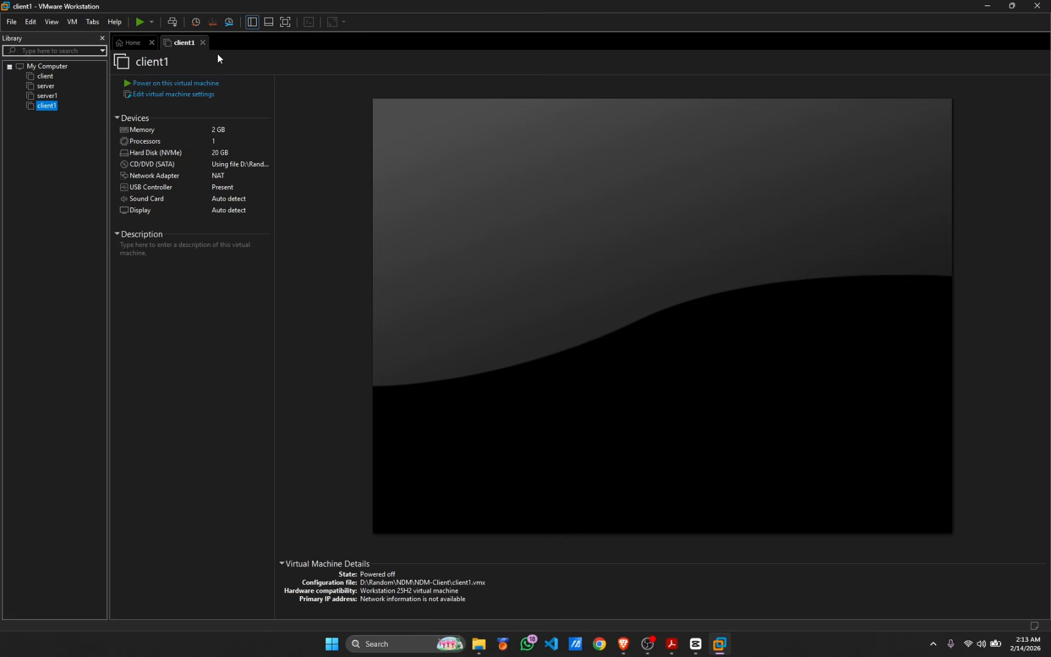
click(165, 84)
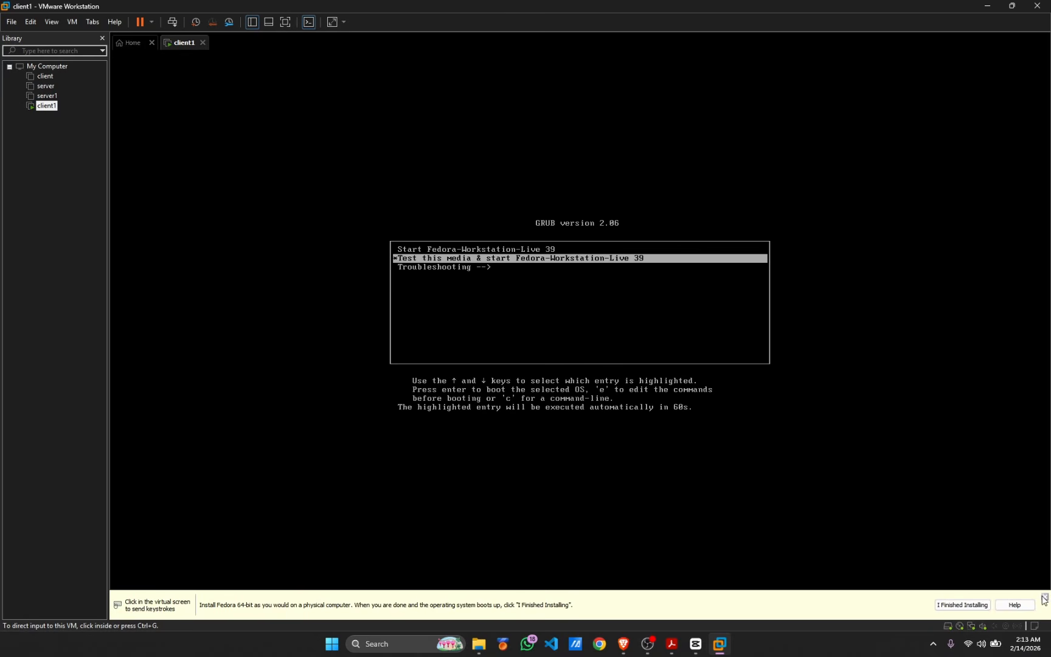
click(1043, 598)
Boot client1 from the Fedora live media, skip the media check, and start the installer in English
click(513, 271)
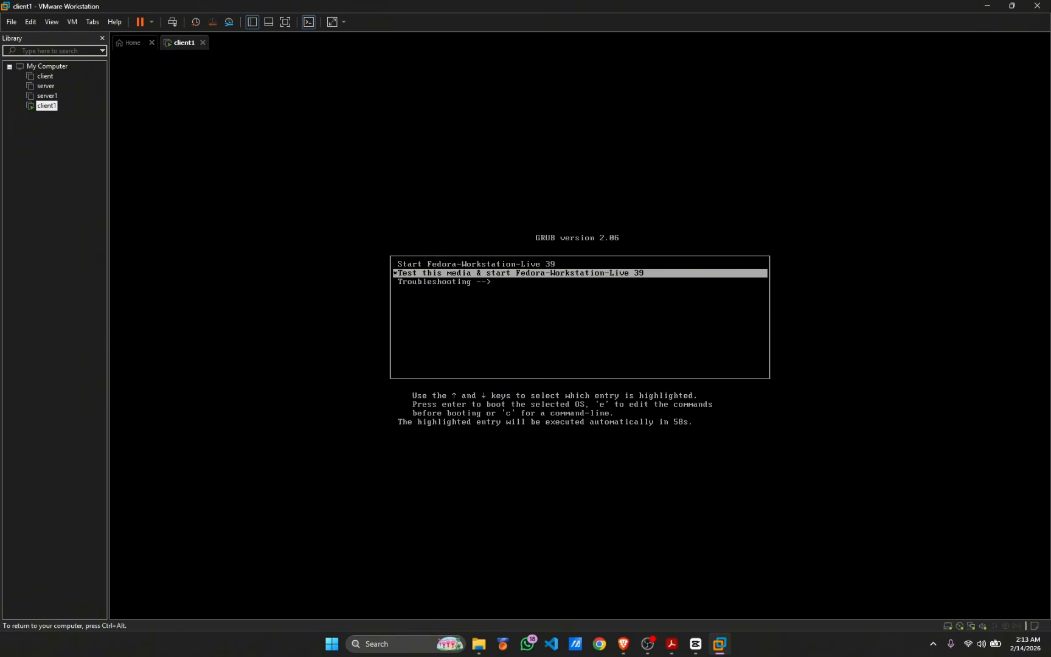
key(Return)
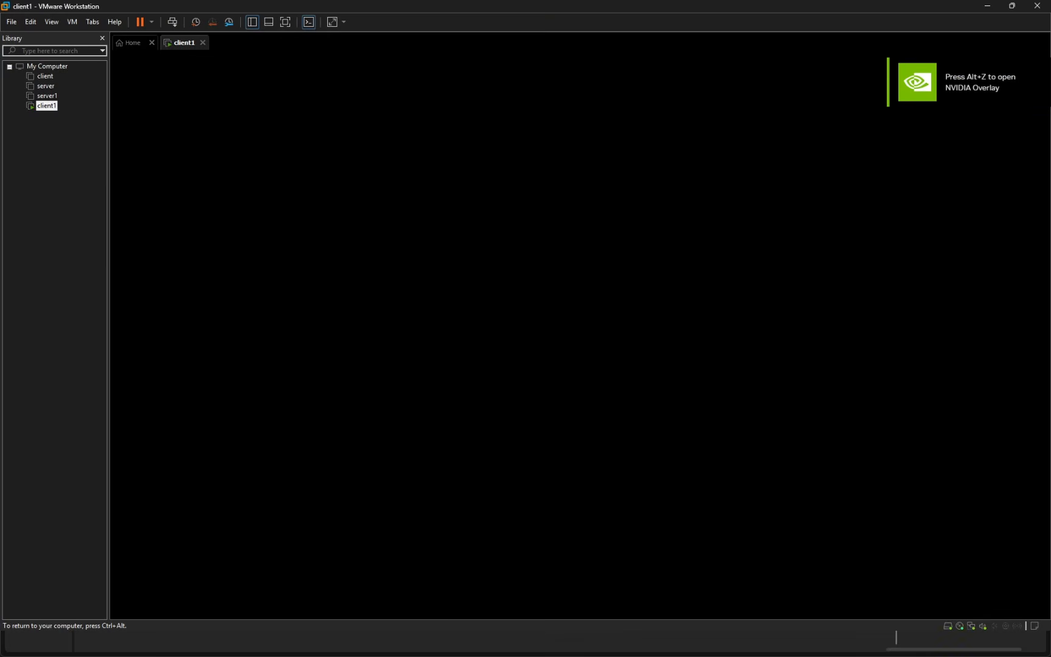
key(Escape)
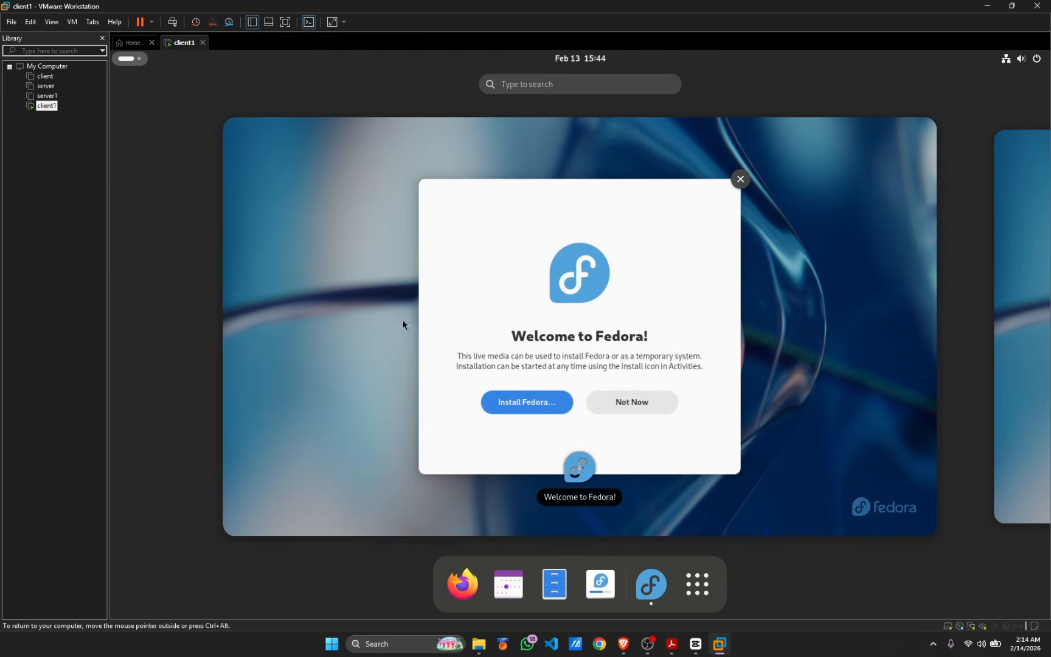
click(513, 402)
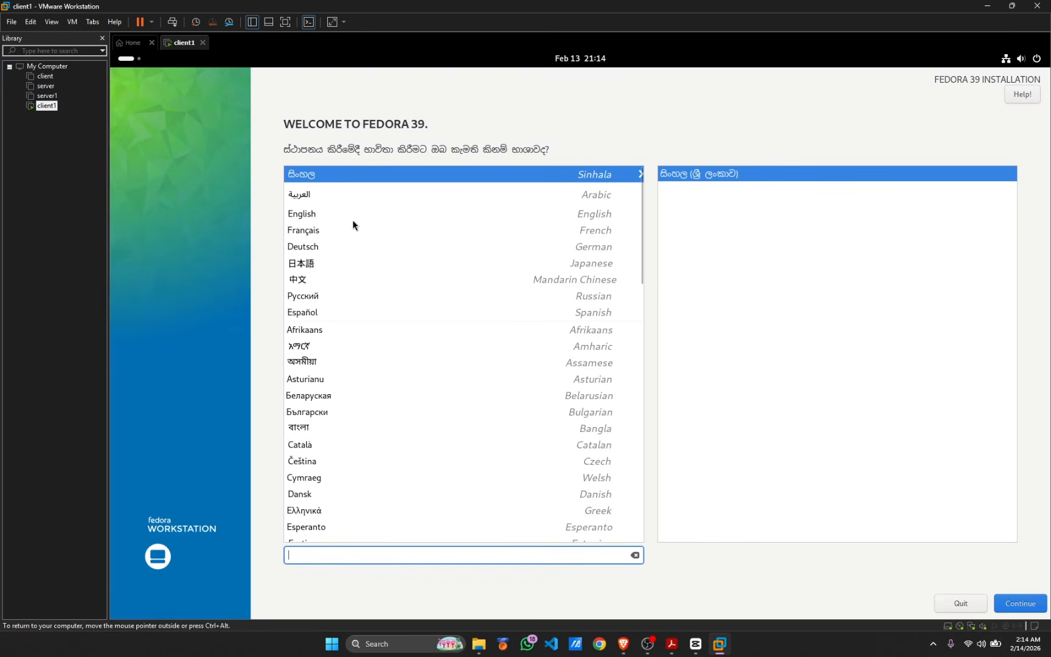
click(334, 217)
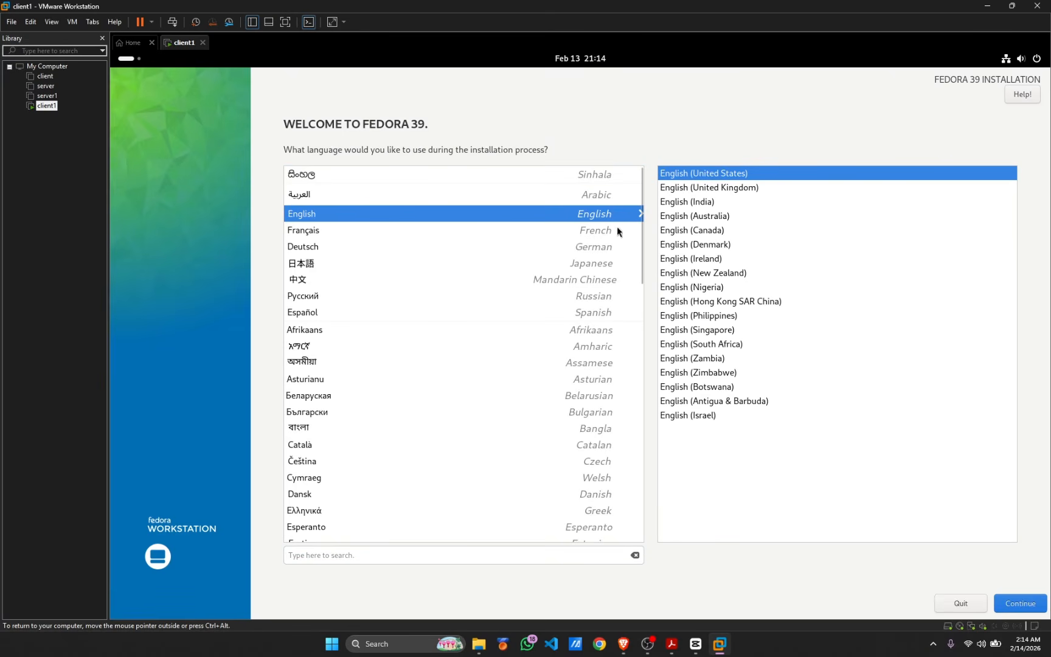
Select the 20 GiB disk as Fedora's install target and begin the Fedora 39 installation
click(1015, 604)
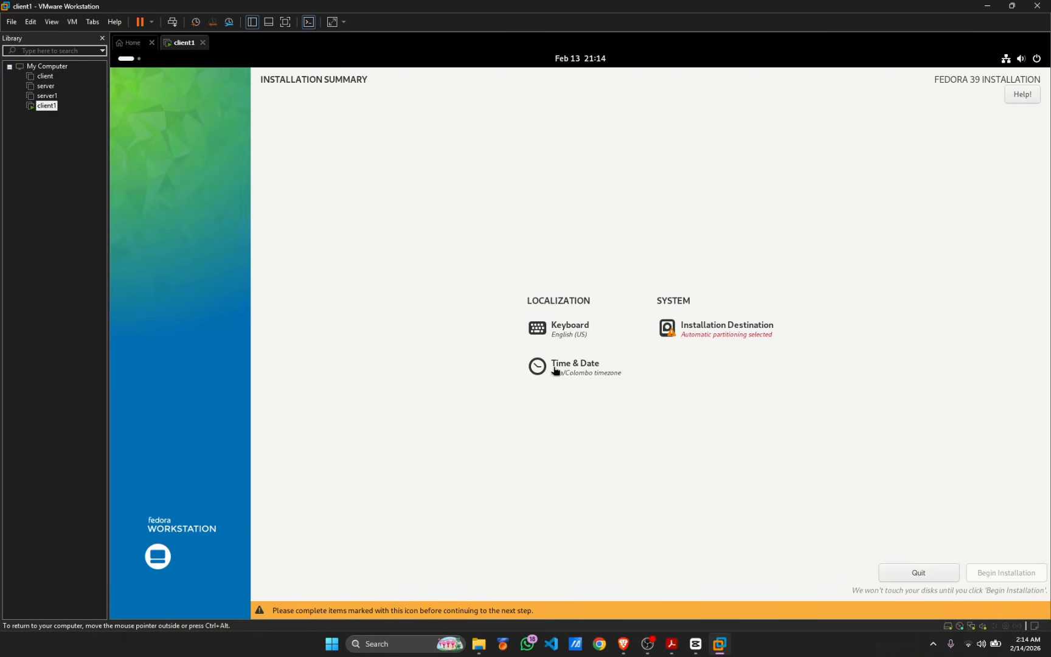
click(696, 335)
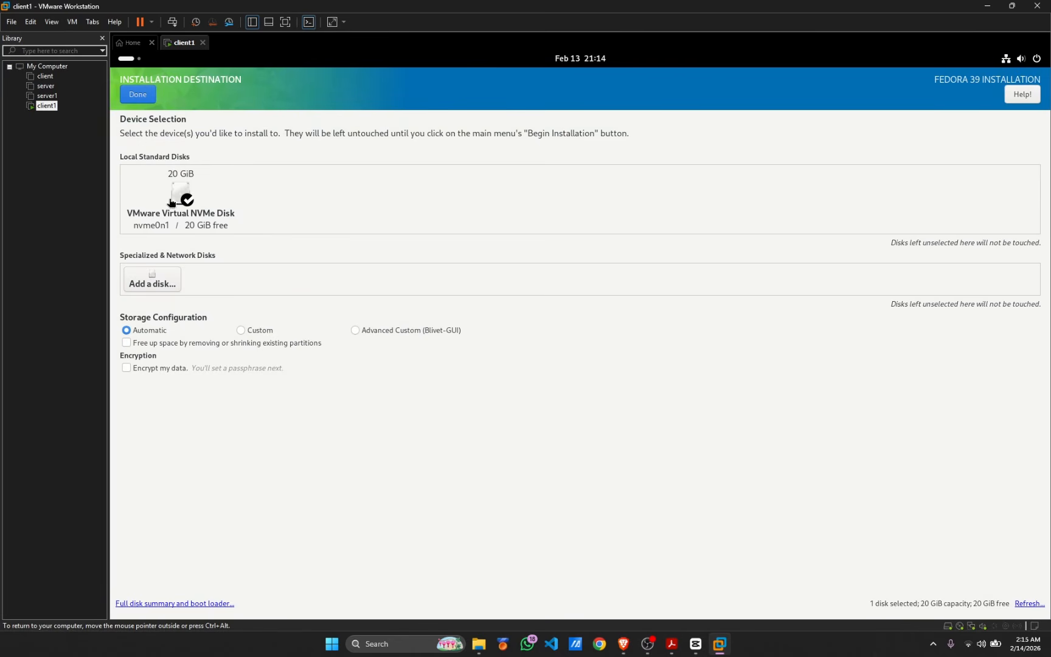
click(181, 193)
click(182, 190)
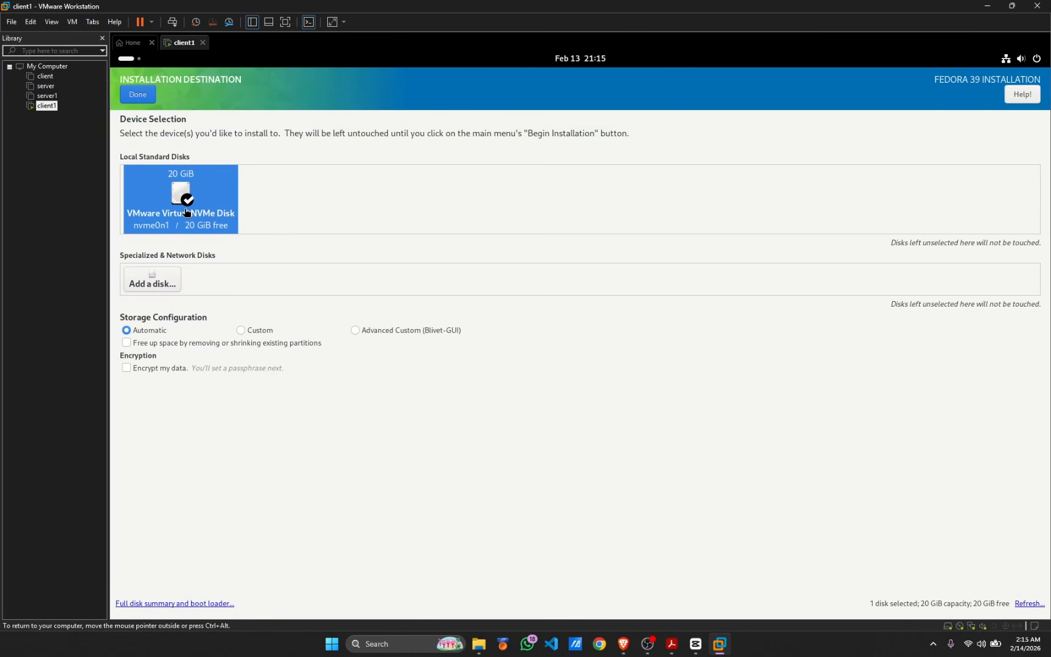
click(137, 96)
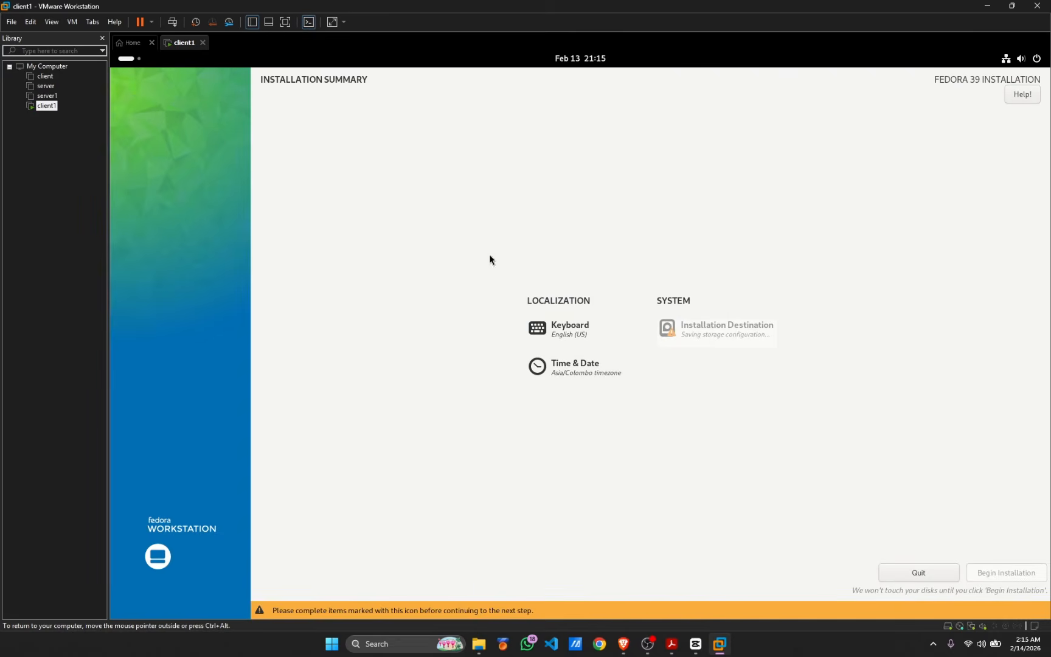
click(1003, 587)
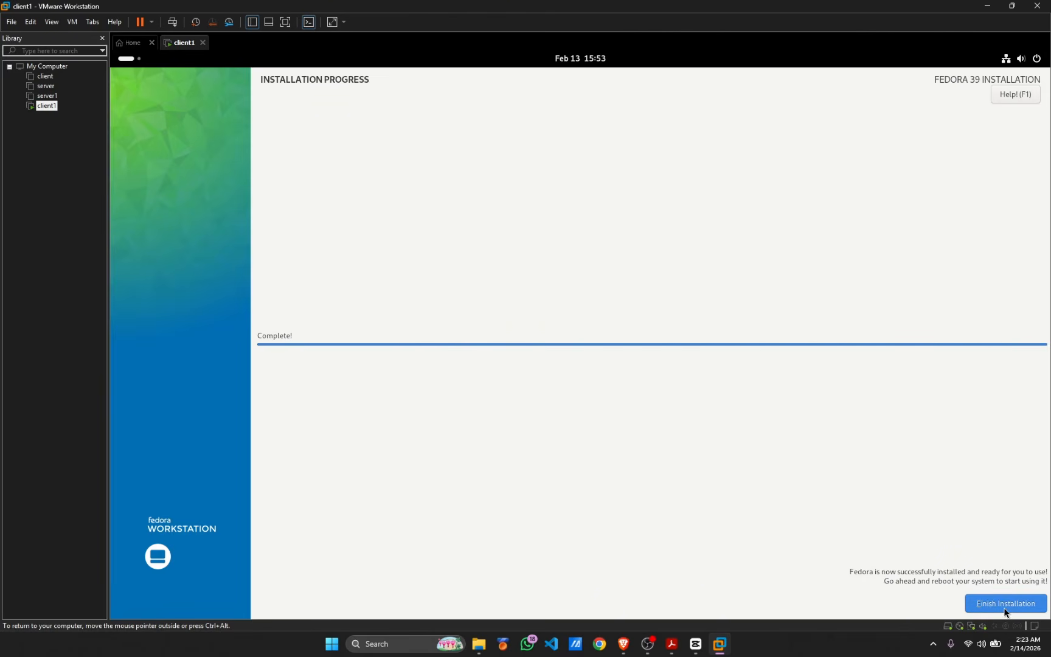
Finish the Fedora install and check the wired connection details in Settings
click(998, 609)
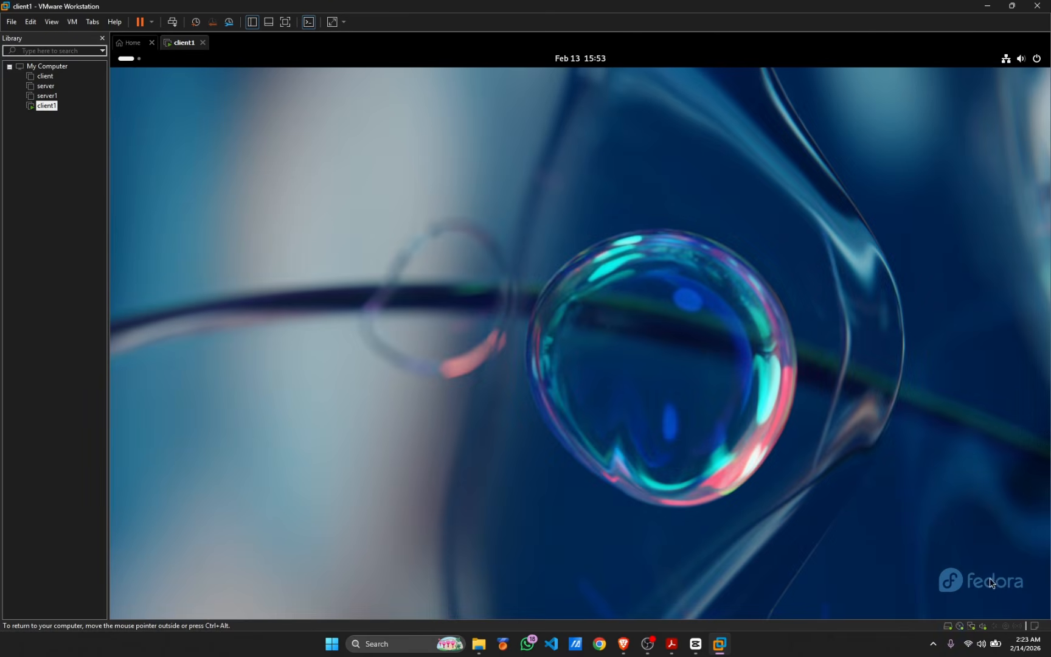
click(126, 58)
click(655, 593)
click(626, 356)
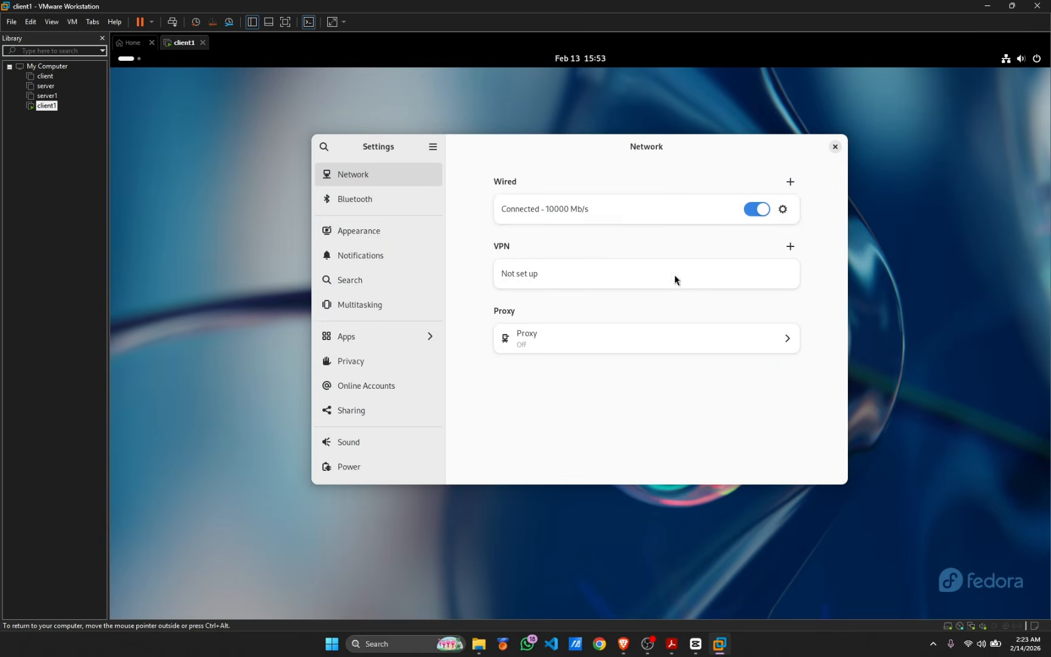
click(782, 208)
click(432, 156)
click(835, 146)
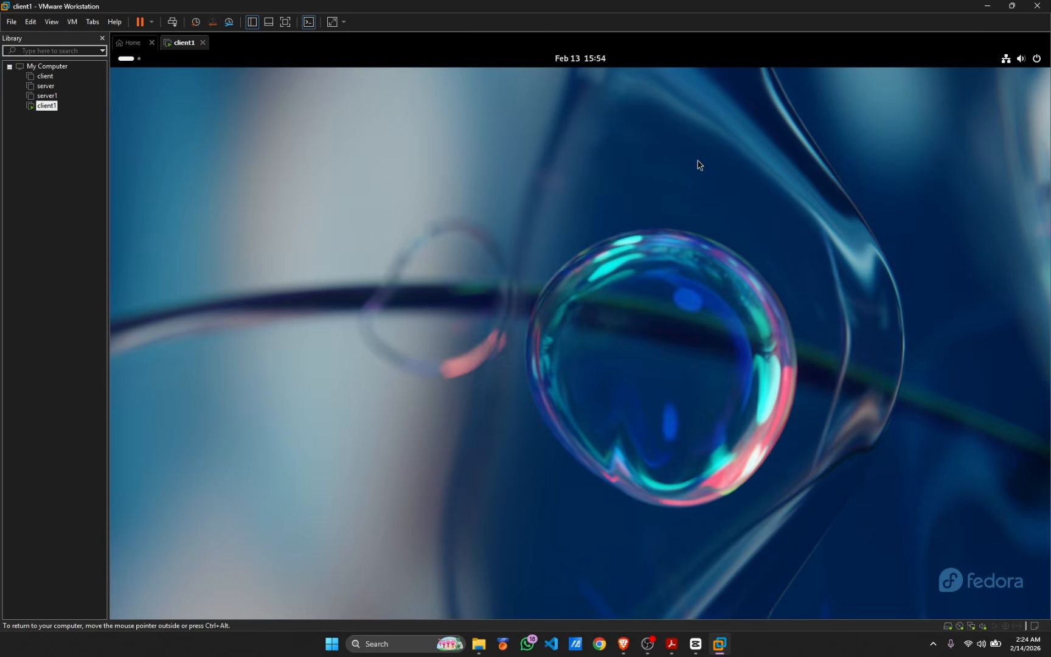
Close the client1 virtual machine and power it off completely
click(1030, 58)
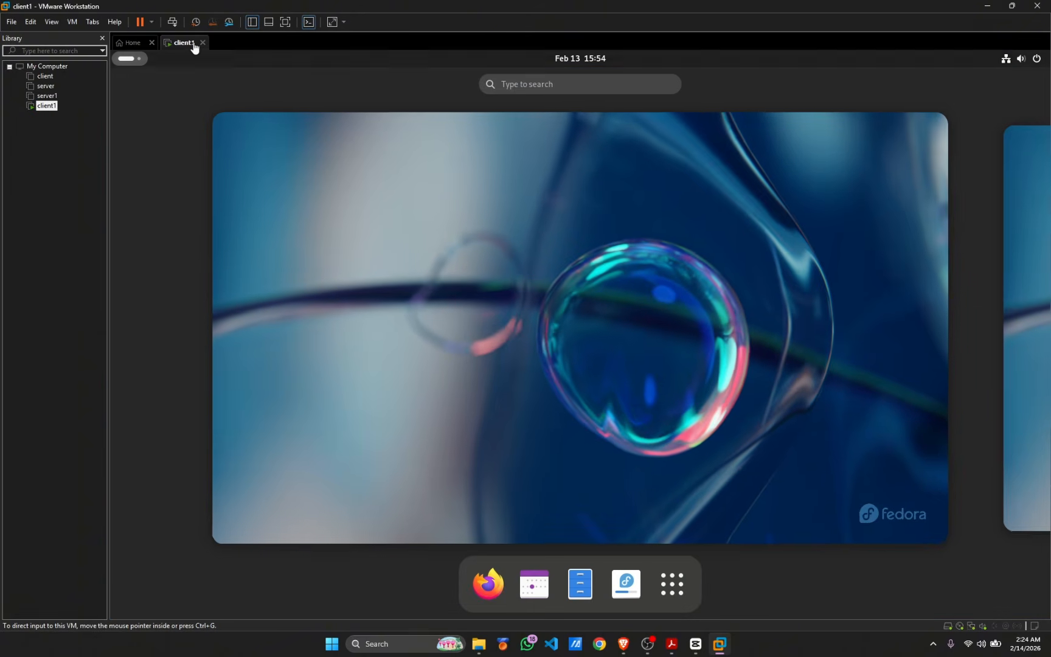
click(202, 42)
click(509, 343)
Read the server specifications in the lab sheet PDF, then bring up the Windows desktop
key(alt+Tab)
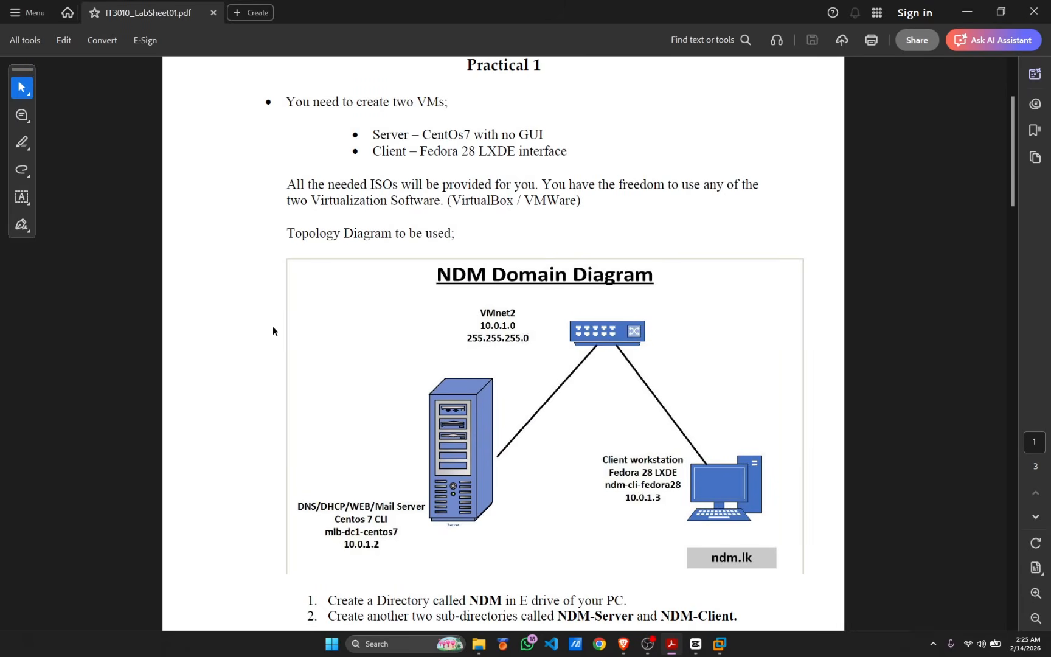
scroll(501, 601, down, 5)
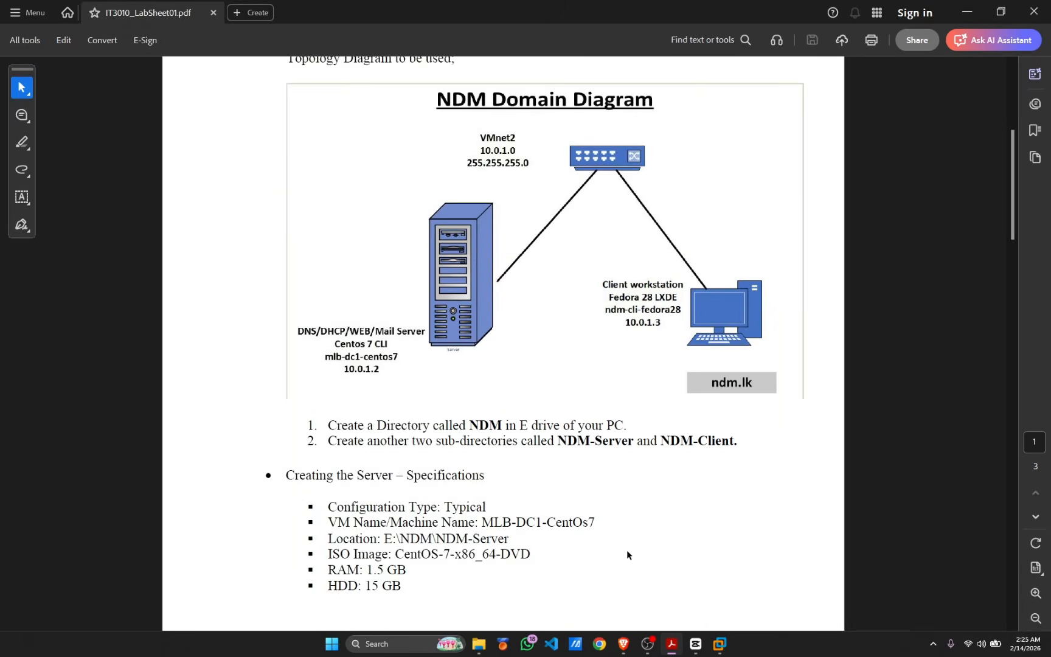
drag(556, 335, 734, 332)
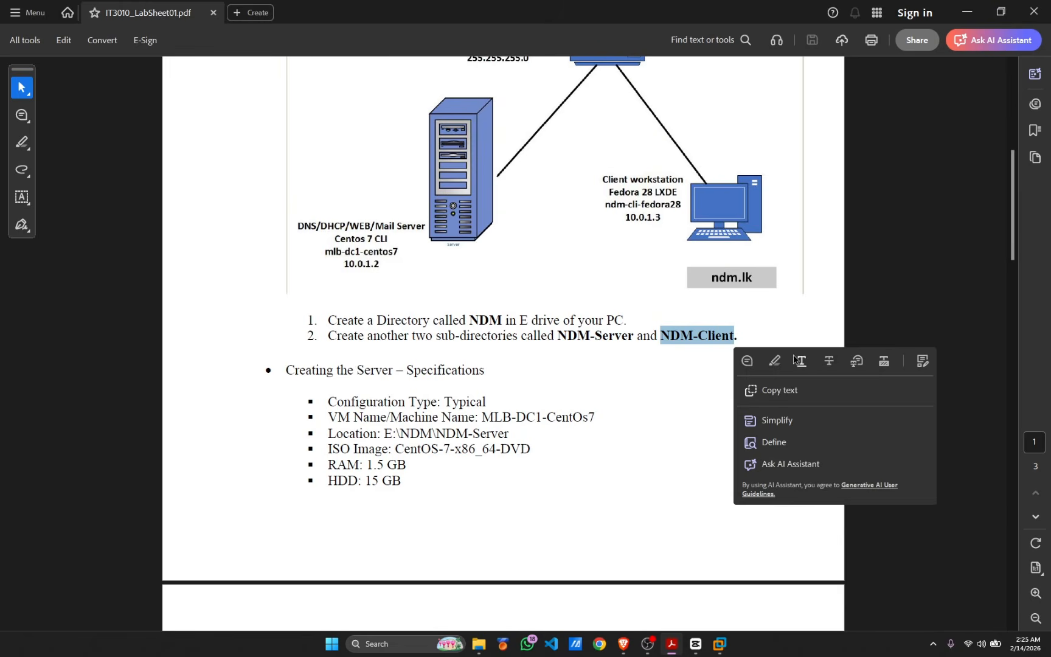
click(800, 332)
key(super+d)
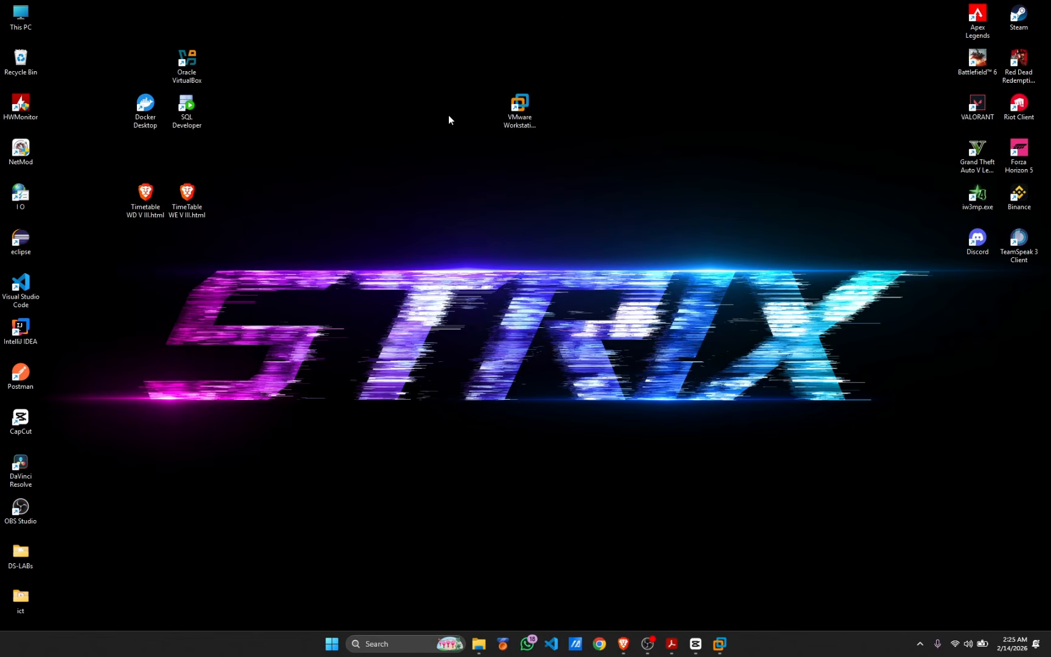